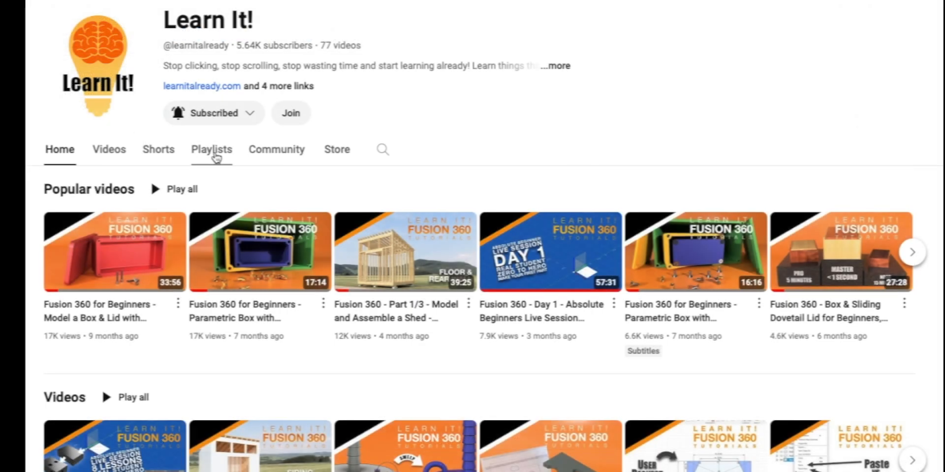
- Open the channel's playlist of Fusion 360 tutorials for absolute beginners and look through its list of lessons
click(215, 155)
scroll(217, 156, down, 3)
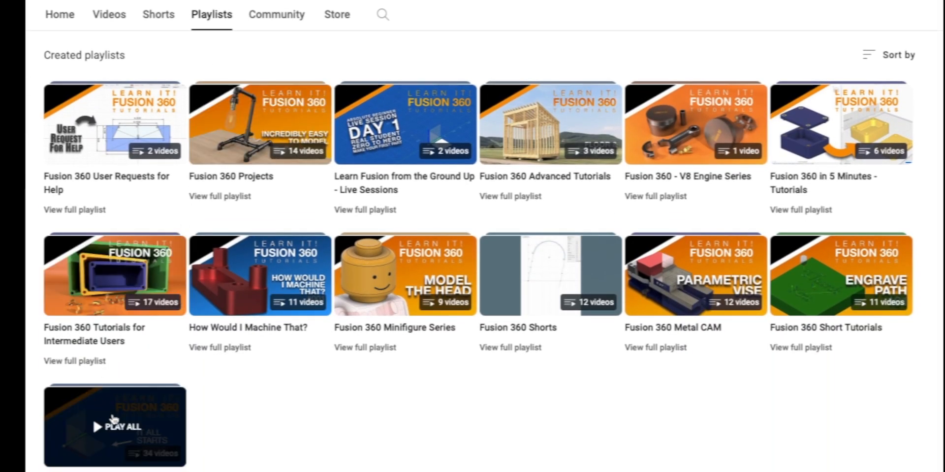
click(114, 421)
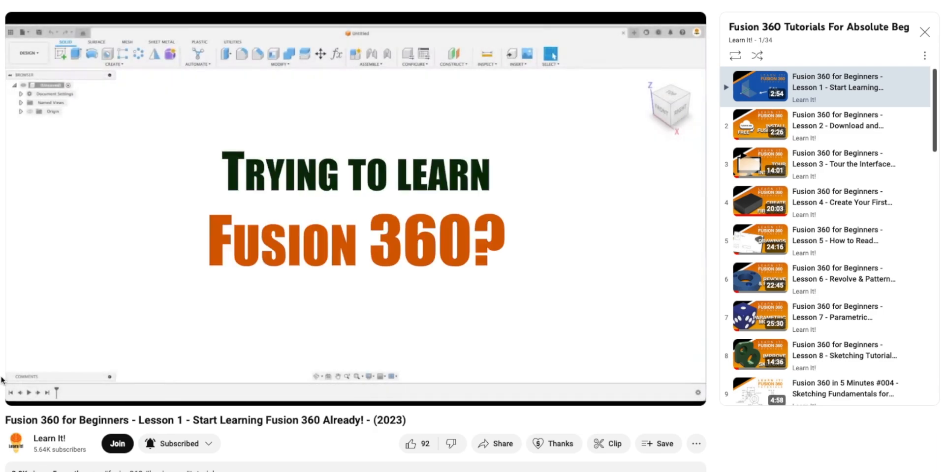
scroll(865, 186, down, 1)
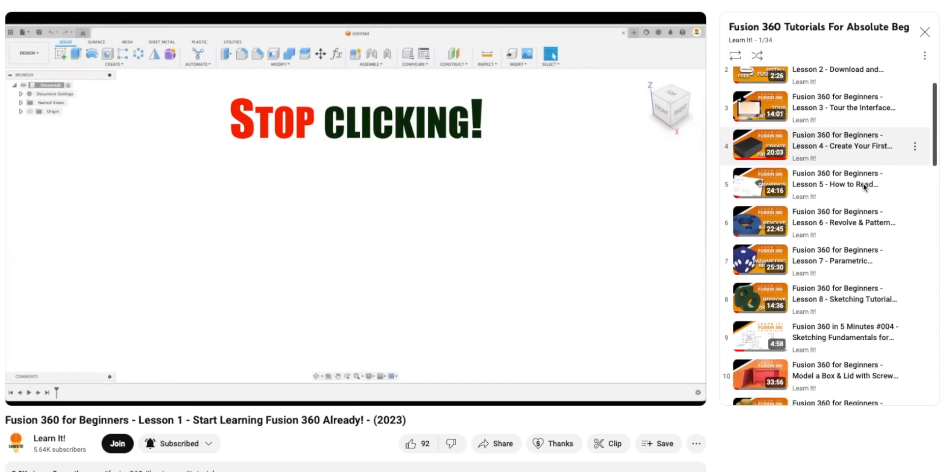
scroll(865, 187, down, 2)
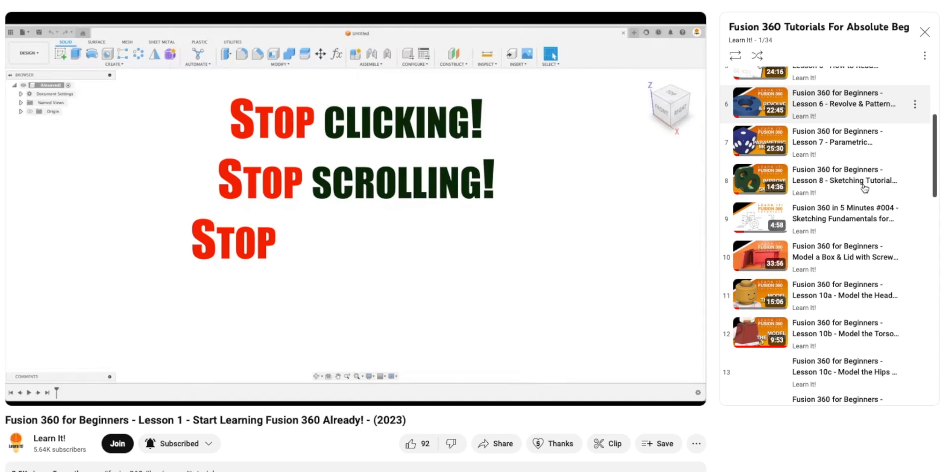
scroll(865, 187, down, 1)
key(f)
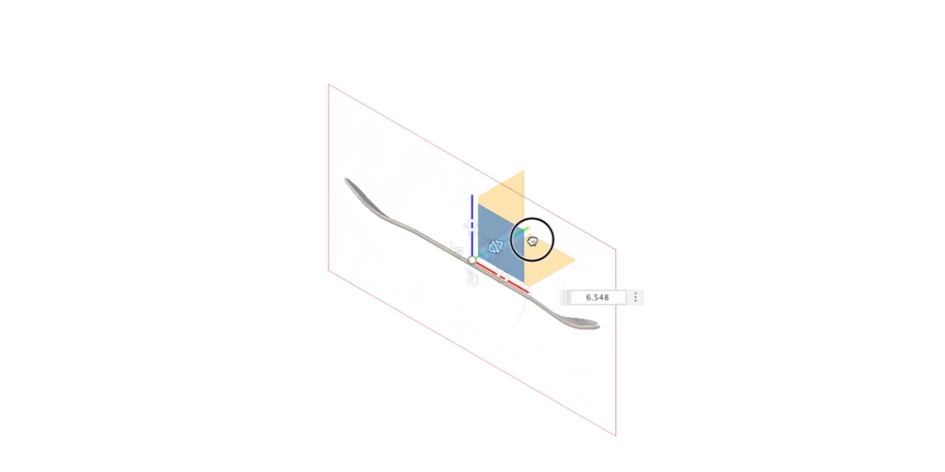
- Scale the skateboard side-profile canvas by 6.548 and place it on the XZ plane
drag(532, 241, 533, 241)
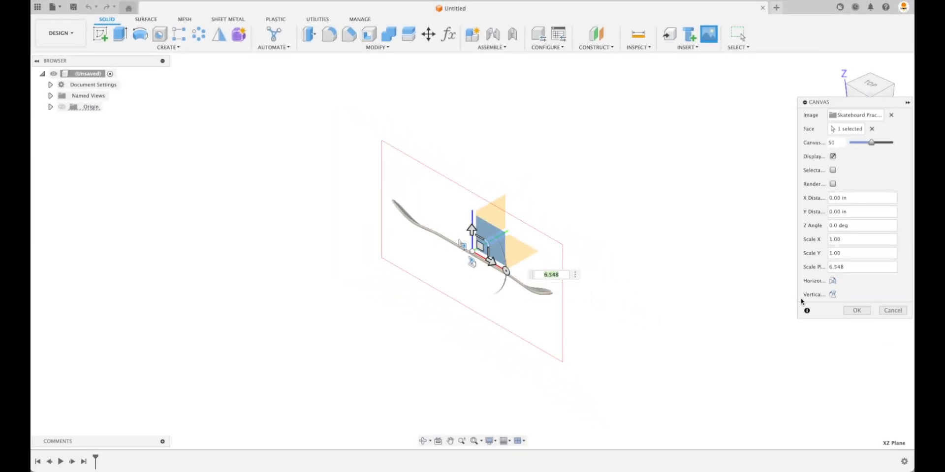
click(856, 311)
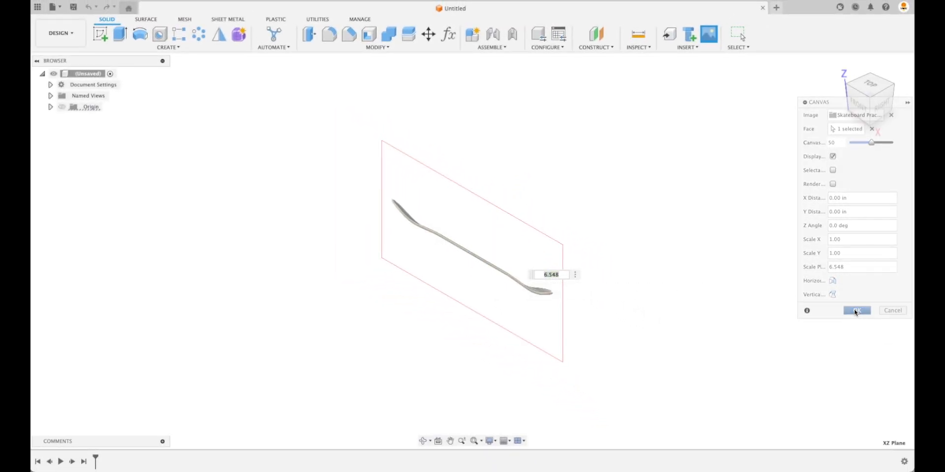
- Calibrate the skateboard side-profile canvas by setting the distance between the board's two outer tips to 31.12 in
click(861, 120)
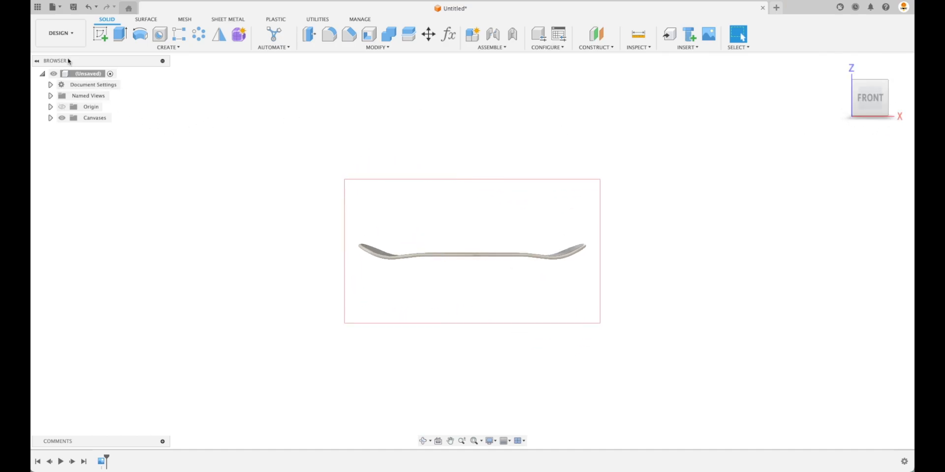
click(50, 118)
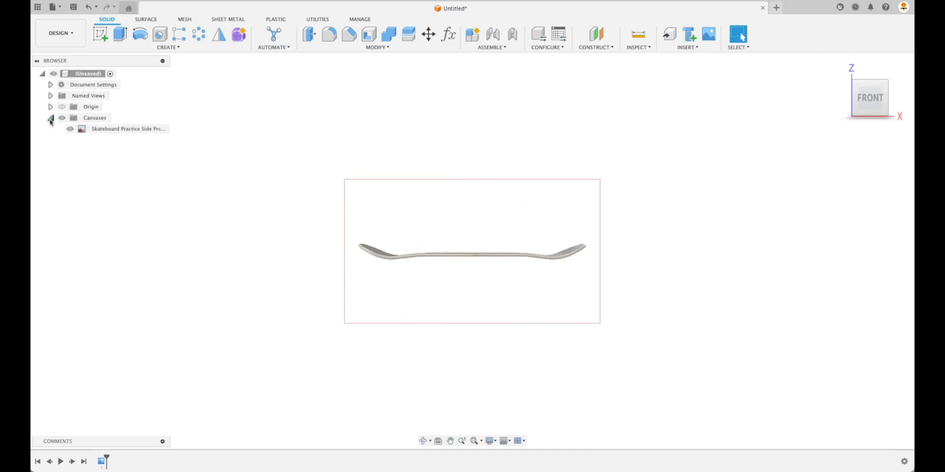
right_click(101, 134)
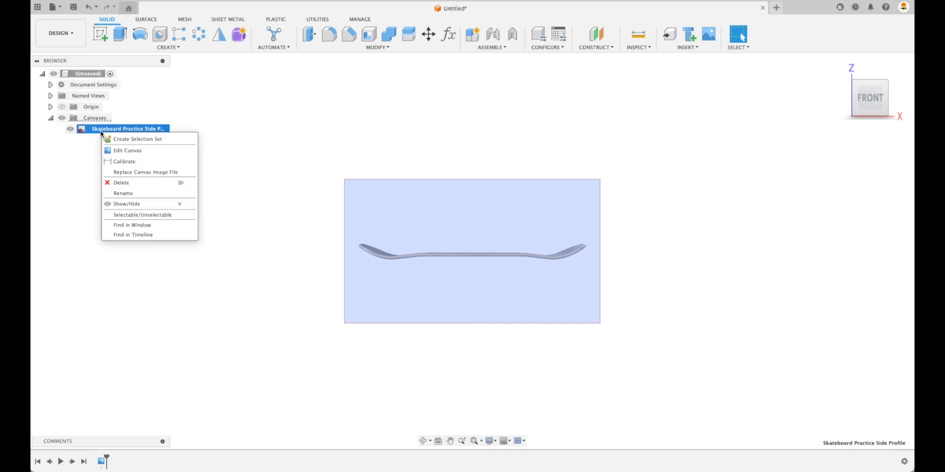
click(126, 162)
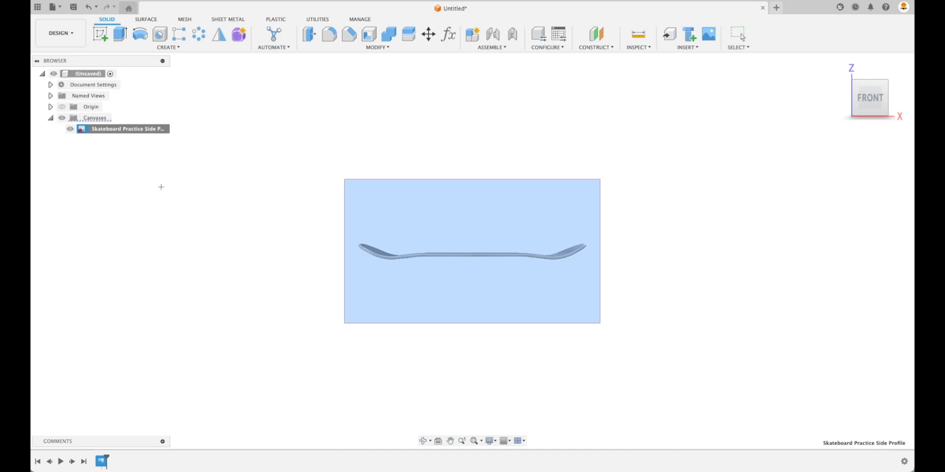
scroll(451, 288, up, 5)
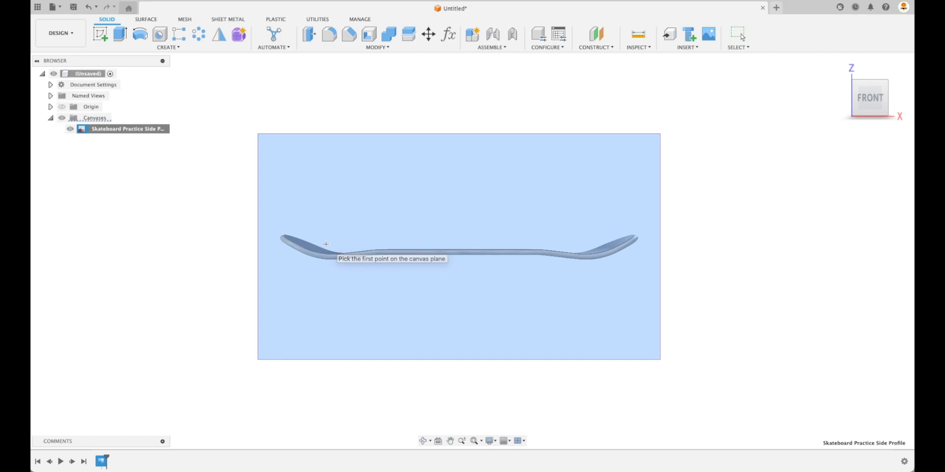
click(281, 239)
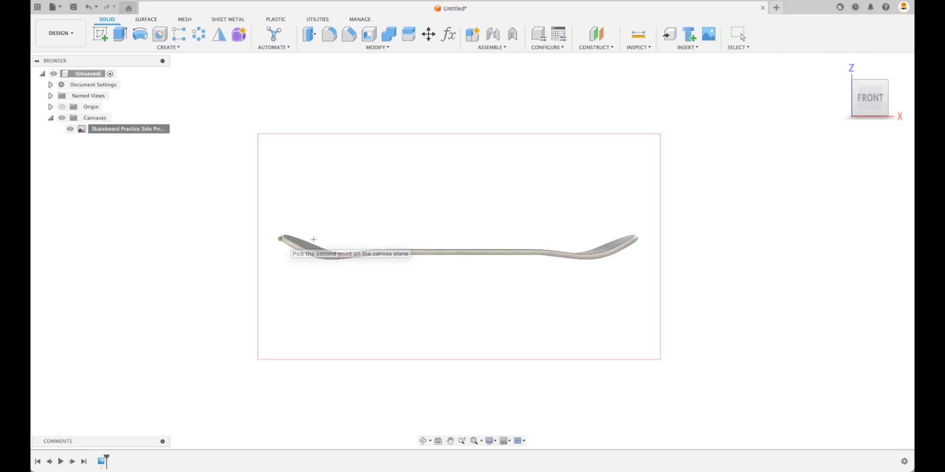
click(638, 239)
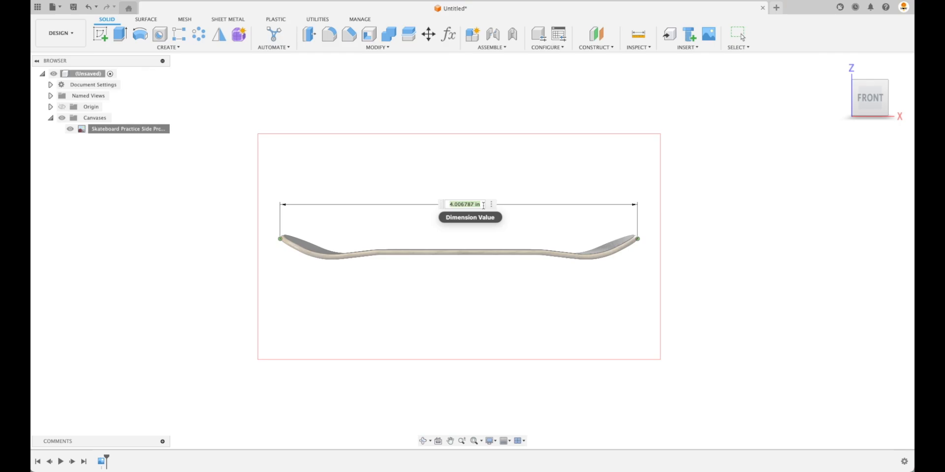
text(31.12)
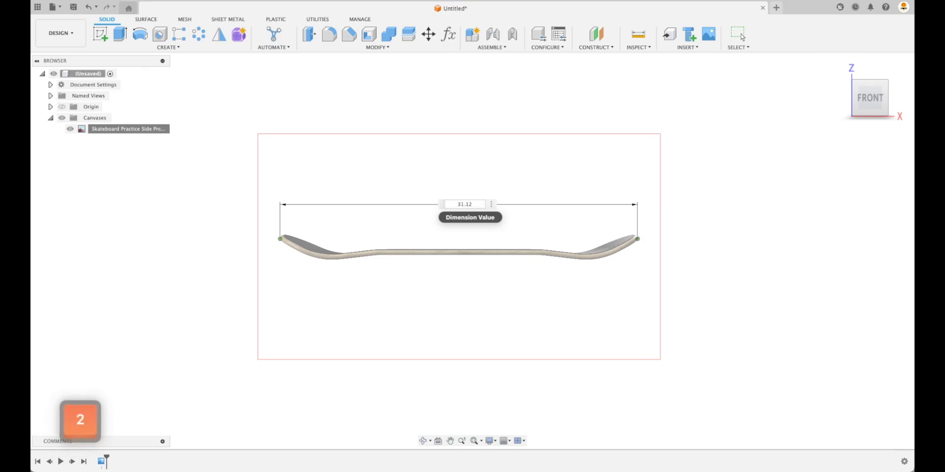
key(Return)
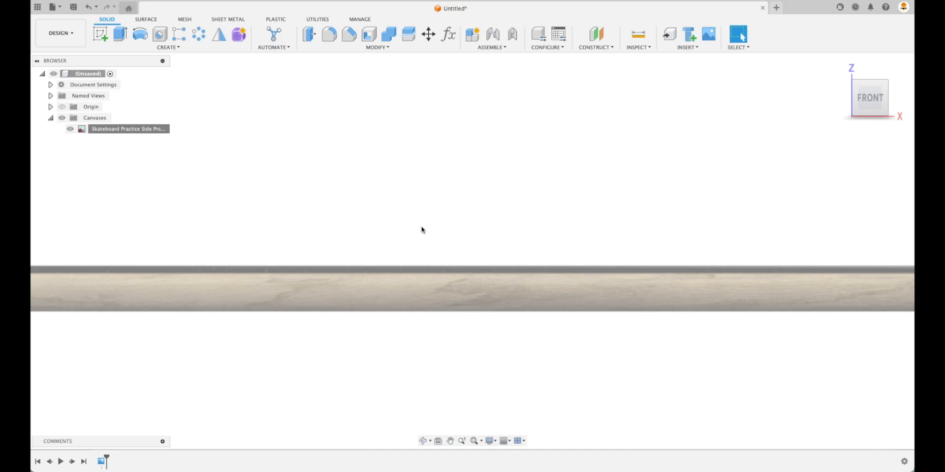
- Start a new sketch on the XZ plane, where the skateboard canvas lies
scroll(378, 203, down, 10)
scroll(315, 198, up, 1)
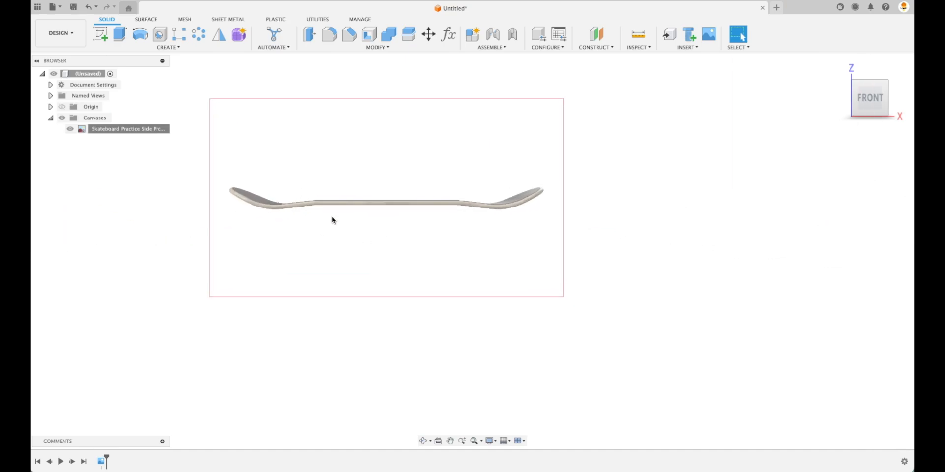
middle_drag(331, 219, 404, 269)
scroll(406, 267, up, 2)
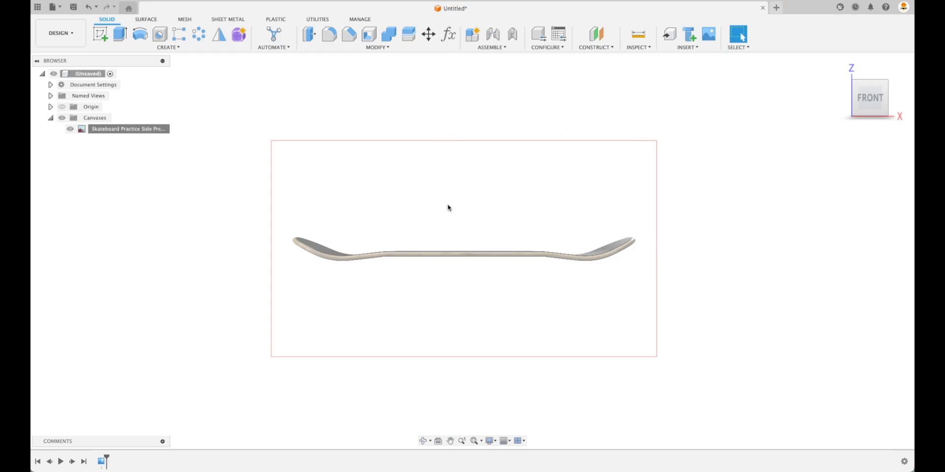
scroll(454, 246, down, 2)
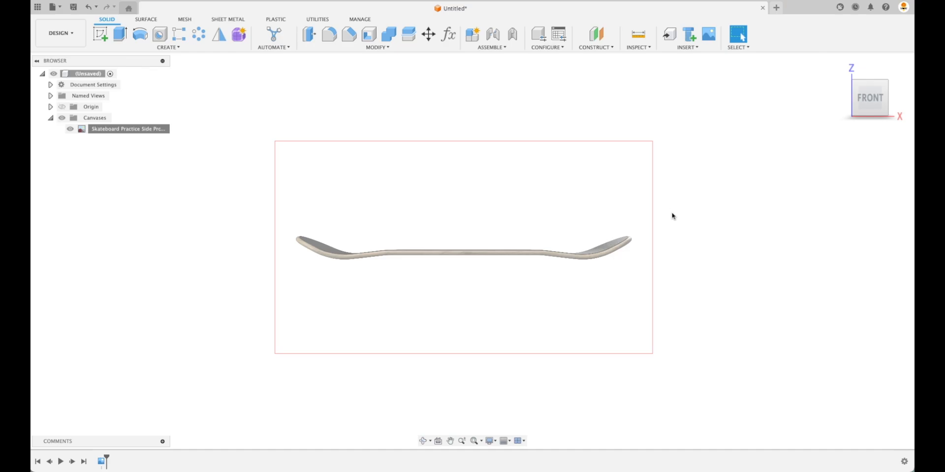
click(842, 66)
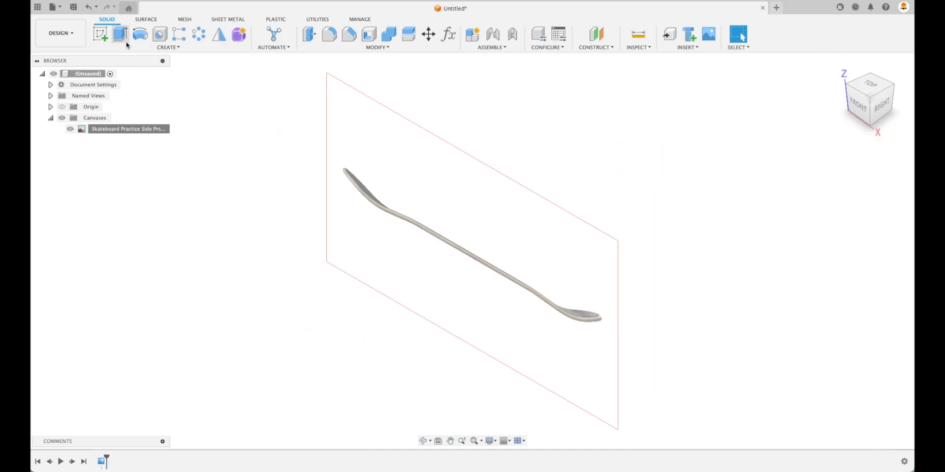
click(102, 35)
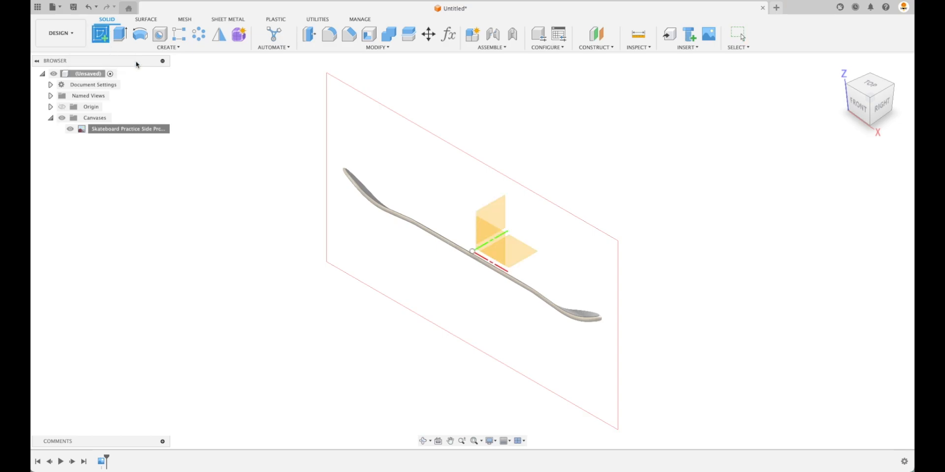
click(497, 243)
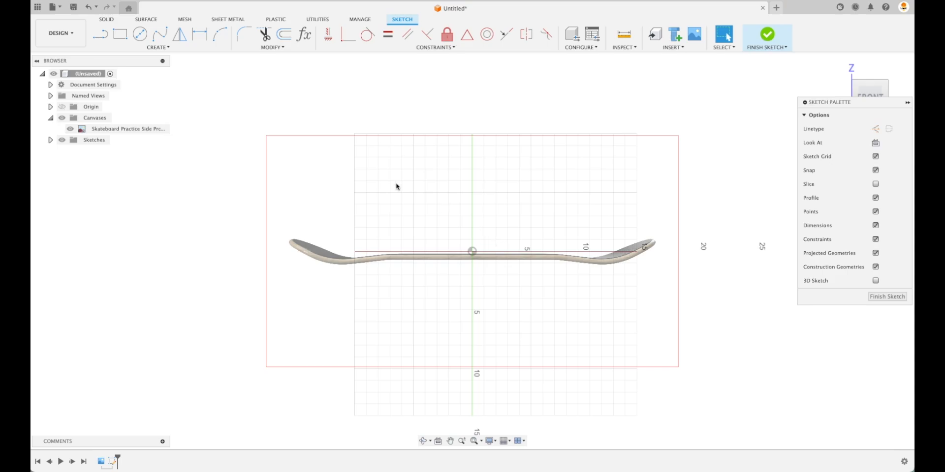
- Draw a 6 in vertical line straight down from the origin and convert it to a construction line
click(104, 36)
scroll(386, 295, up, 5)
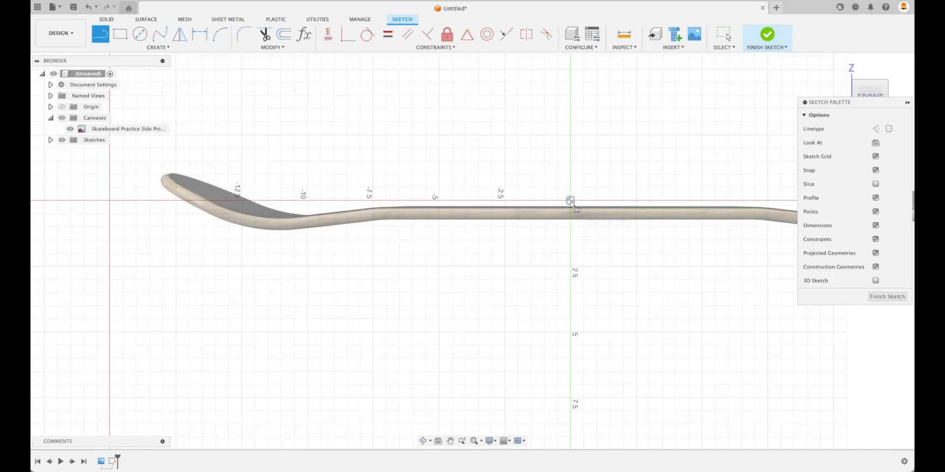
click(570, 201)
click(570, 358)
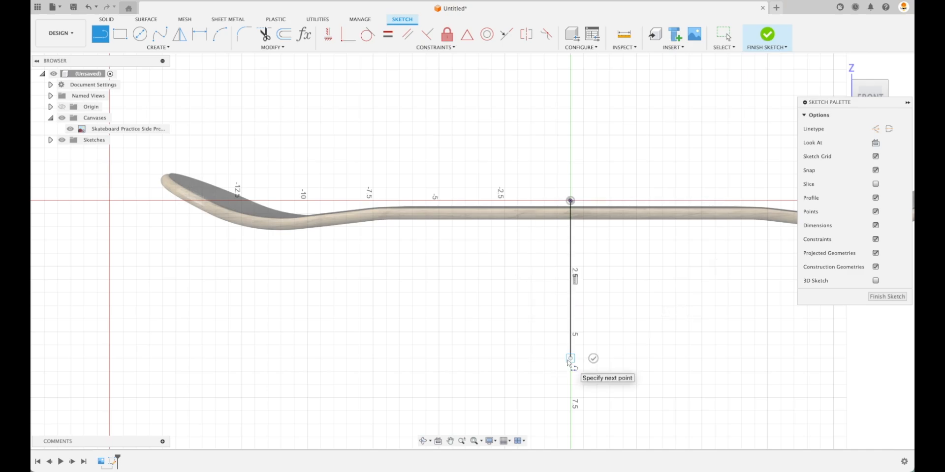
key(Escape)
key(Escape)
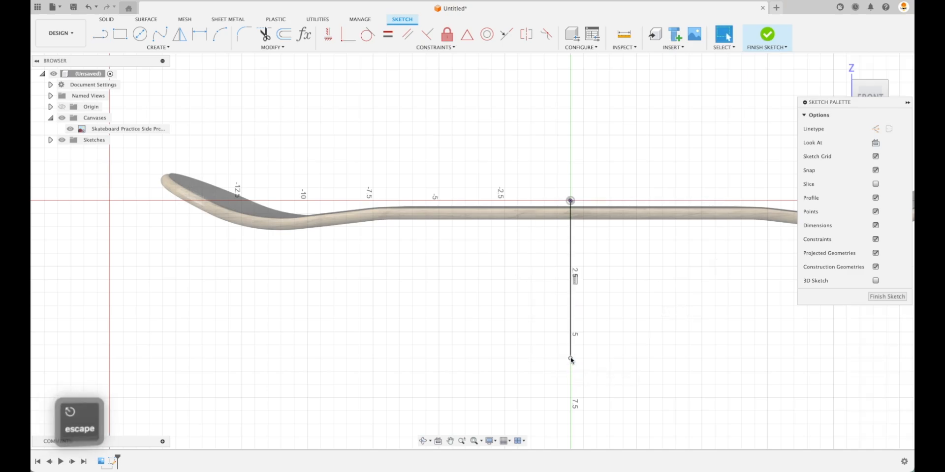
click(571, 293)
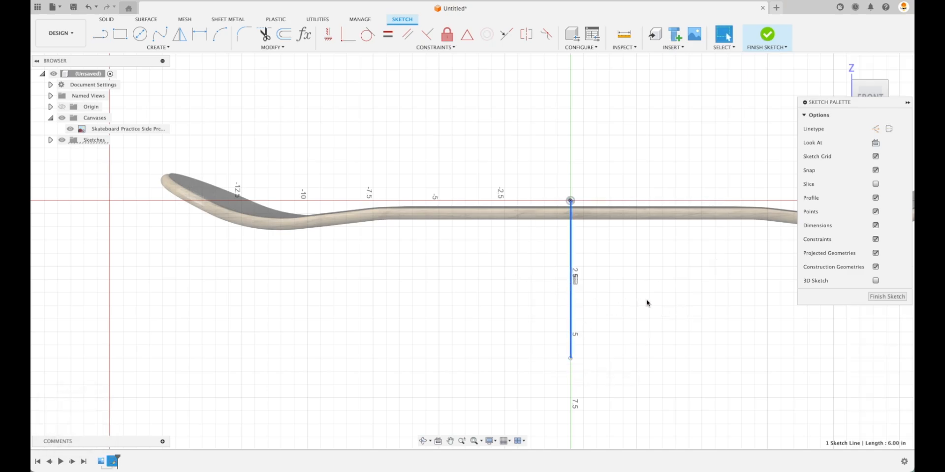
key(x)
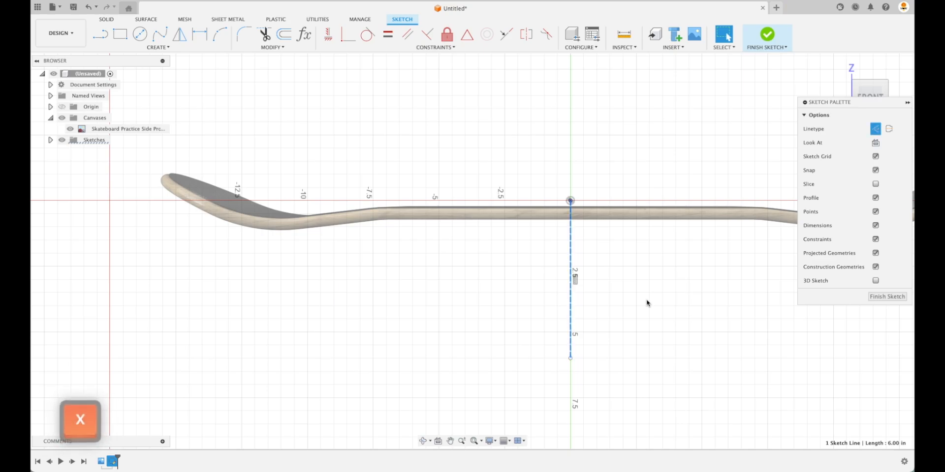
click(632, 303)
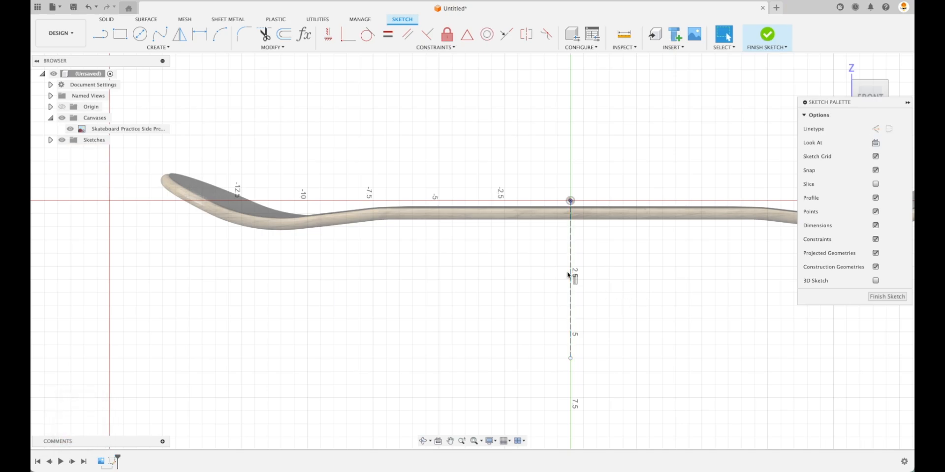
click(104, 42)
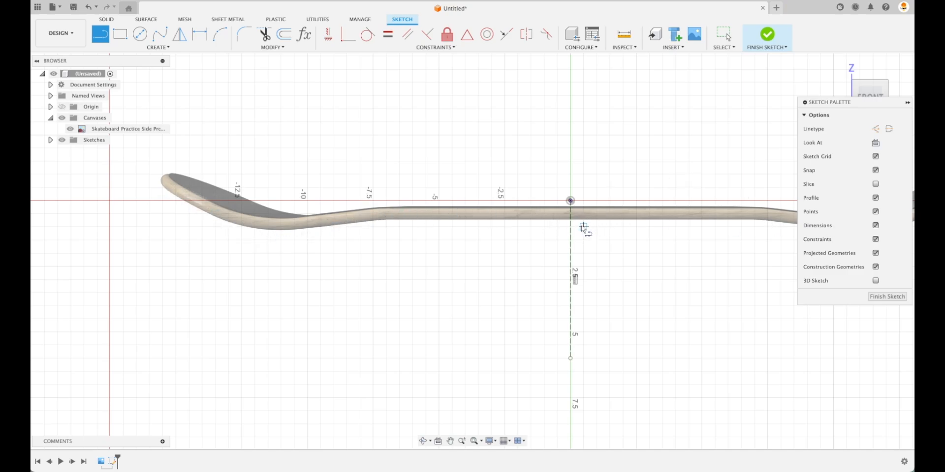
drag(570, 223, 477, 219)
key(Escape)
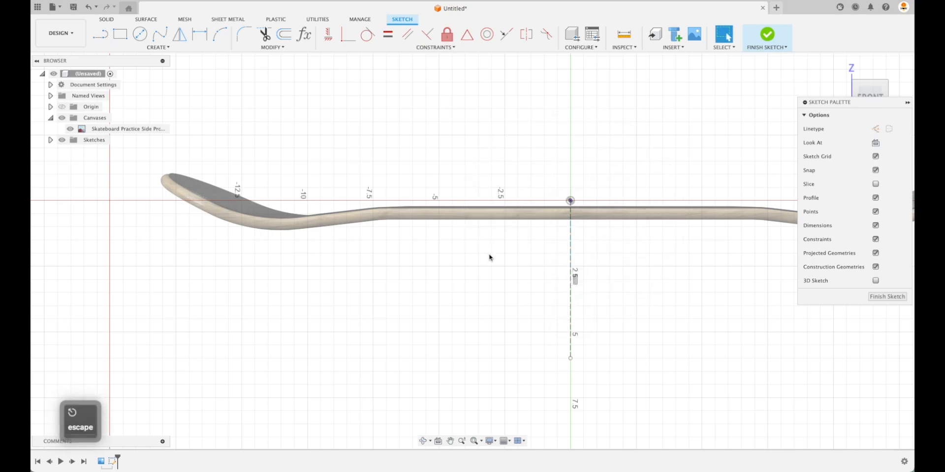
- Trace the underside of the deck's left half with three connected lines, from the vertical construction line out to the tail tip
scroll(538, 260, up, 1)
click(103, 36)
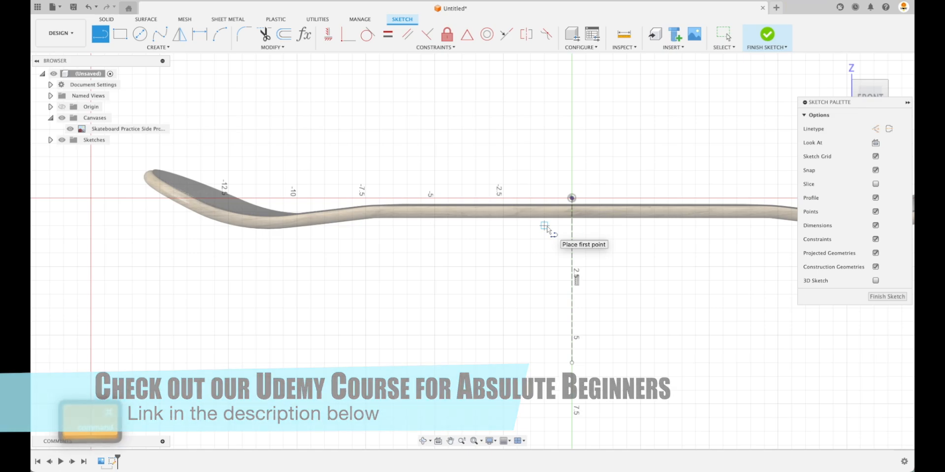
click(572, 220)
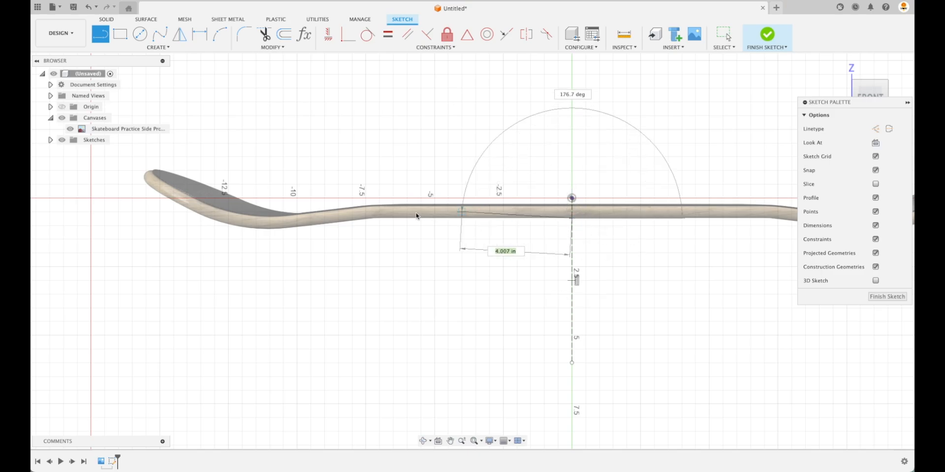
click(375, 218)
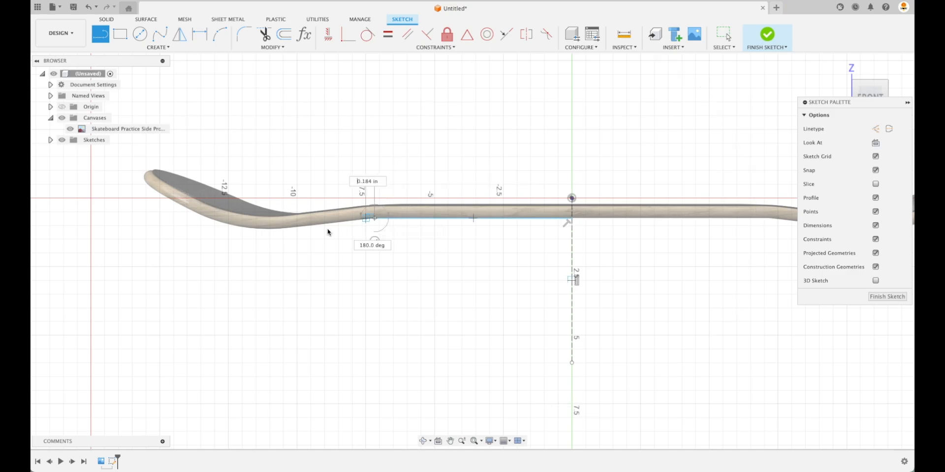
click(263, 236)
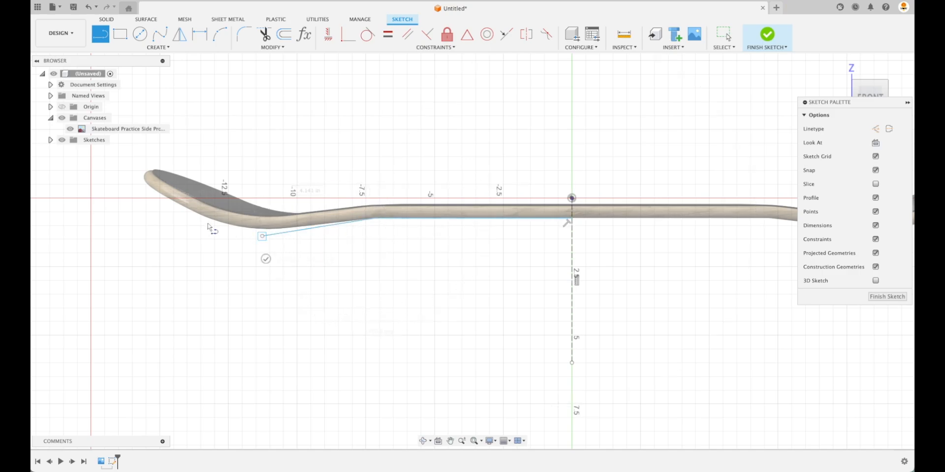
click(142, 184)
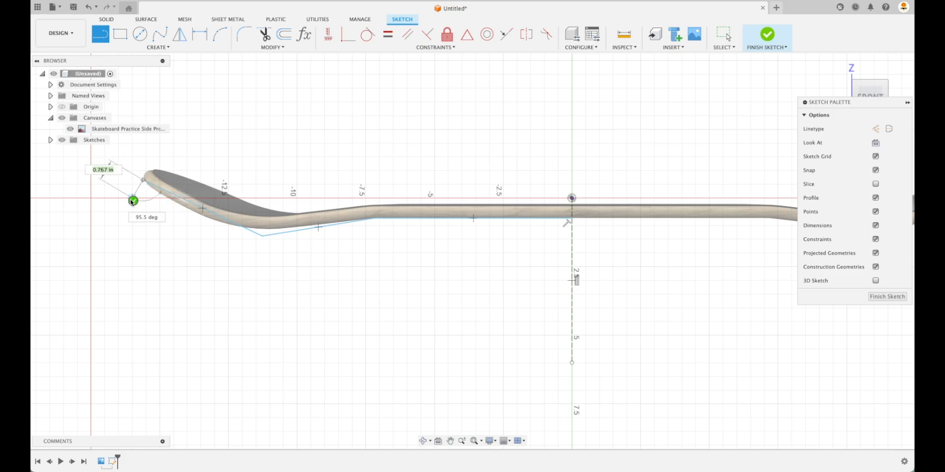
key(Escape)
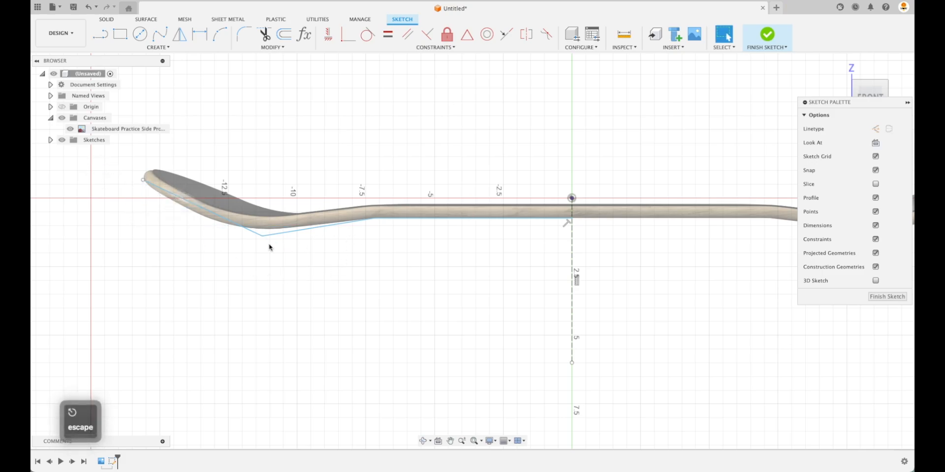
- Adjust the two bend points of the traced profile so the lines follow the underside of the board in the canvas
drag(263, 236, 246, 232)
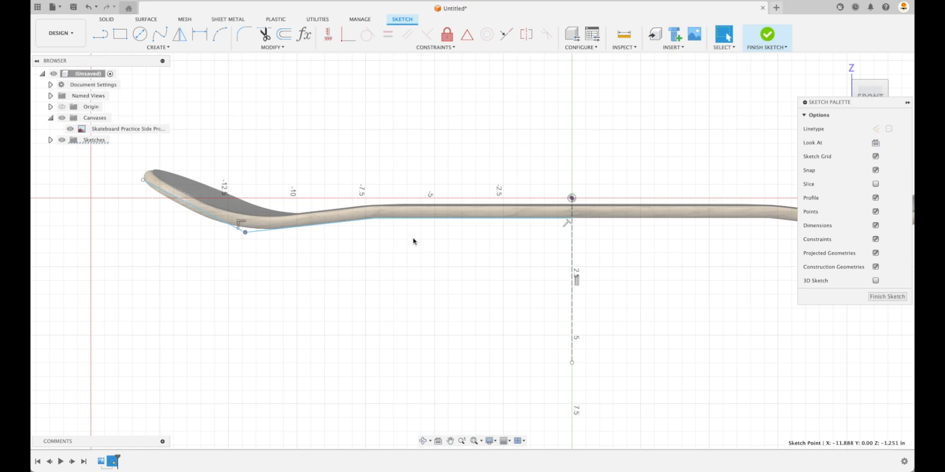
drag(377, 222, 373, 221)
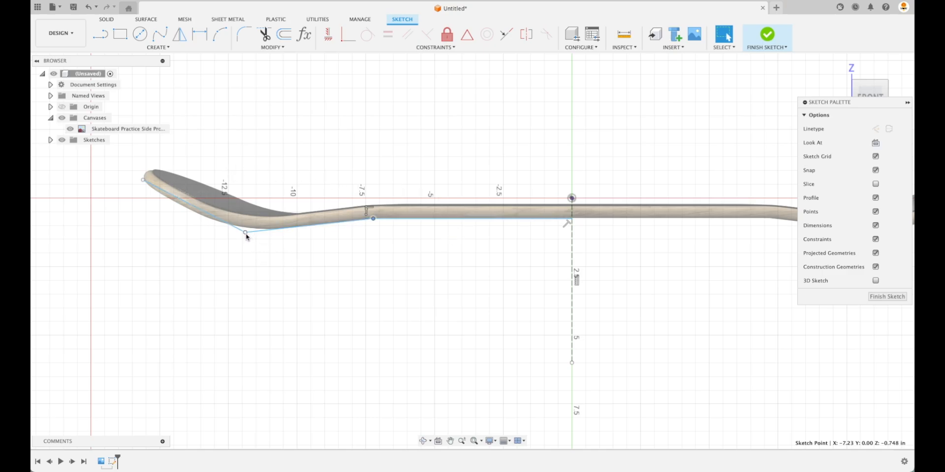
drag(246, 234, 245, 234)
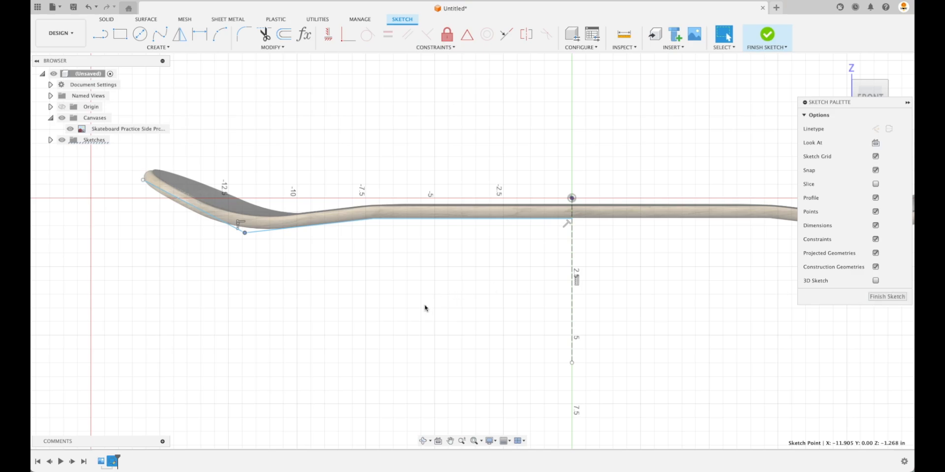
- Mirror the three traced profile lines about the vertical construction line to complete the other half of the deck
click(180, 36)
click(218, 219)
click(273, 231)
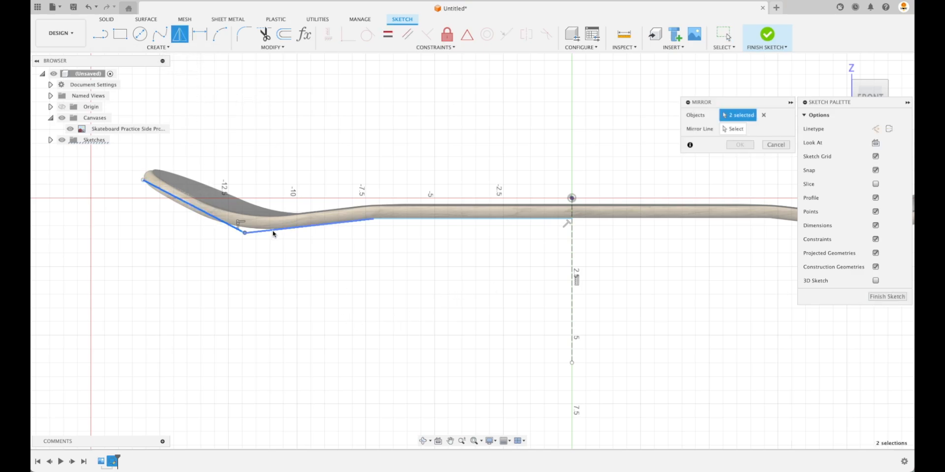
click(354, 221)
click(400, 220)
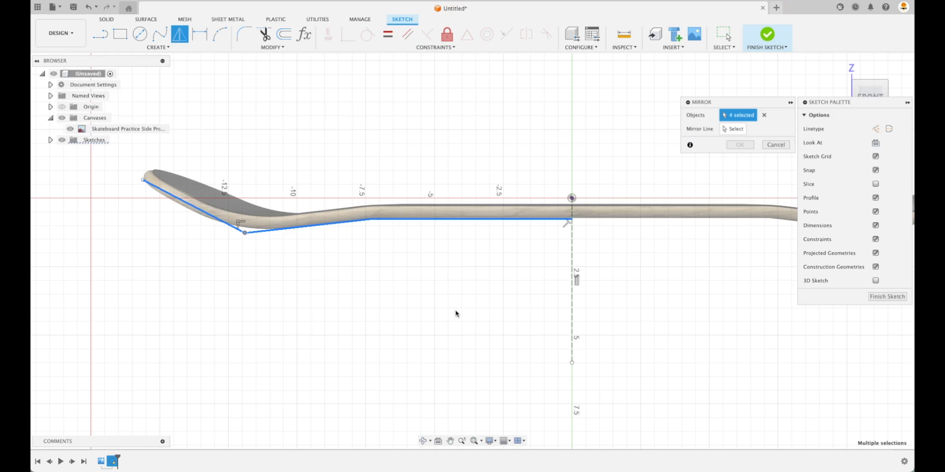
click(764, 120)
double_click(216, 219)
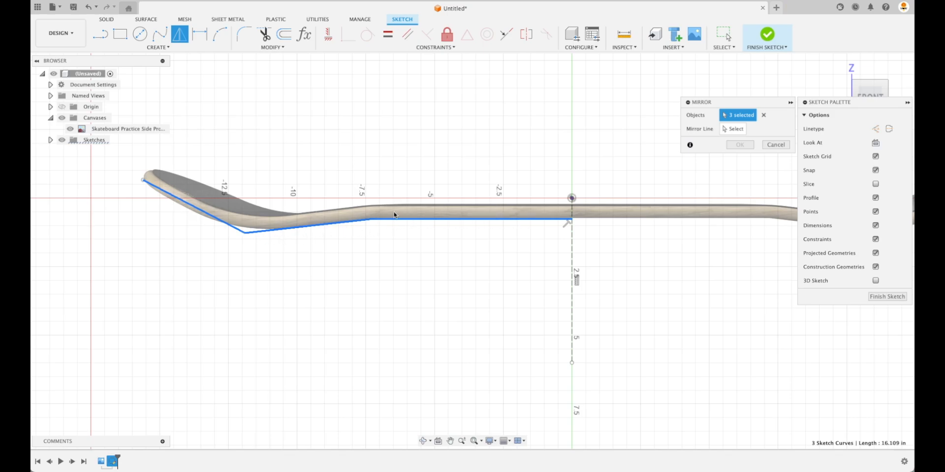
scroll(559, 264, down, 2)
middle_drag(610, 286, 561, 289)
click(733, 129)
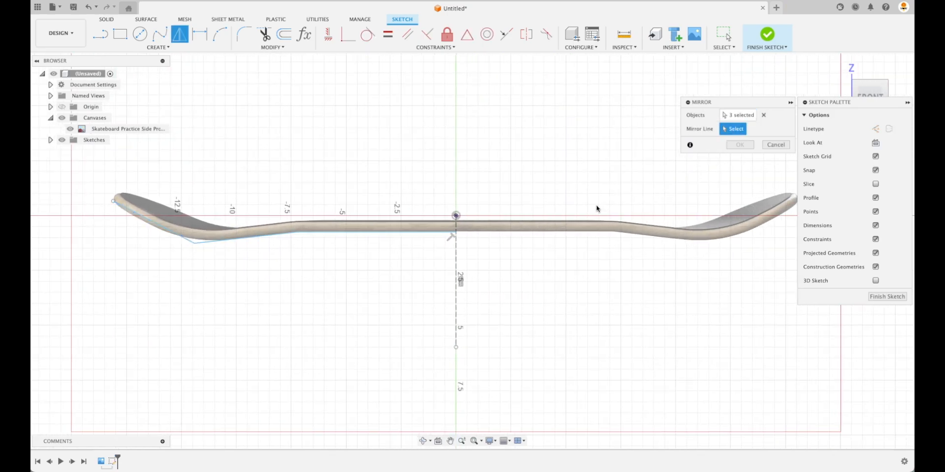
click(456, 260)
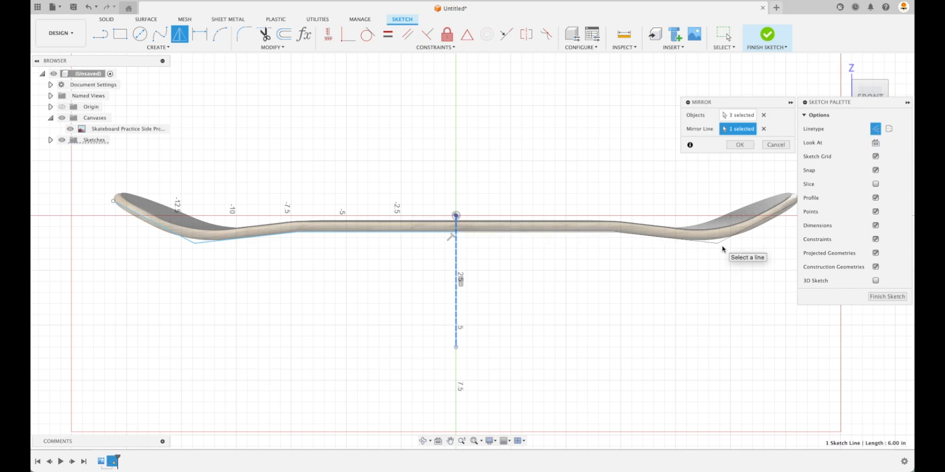
click(740, 144)
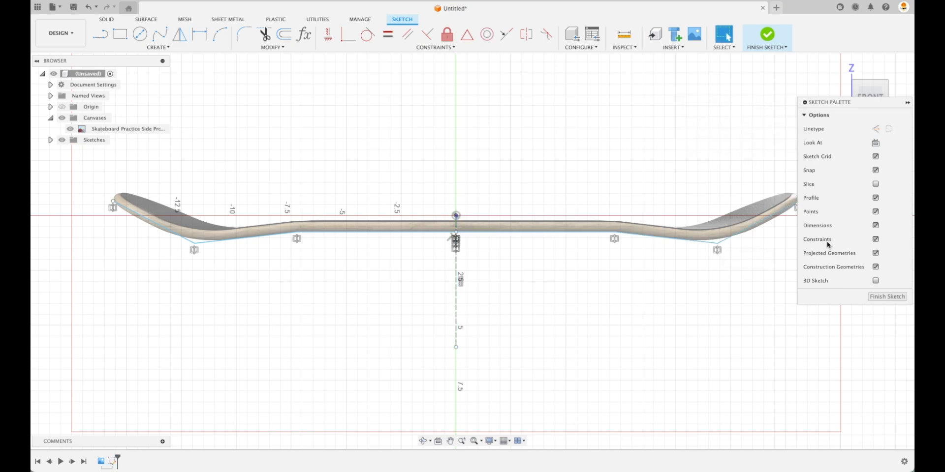
- Finish the profile sketch, return to the home view and hide the skateboard canvas
click(882, 297)
click(840, 64)
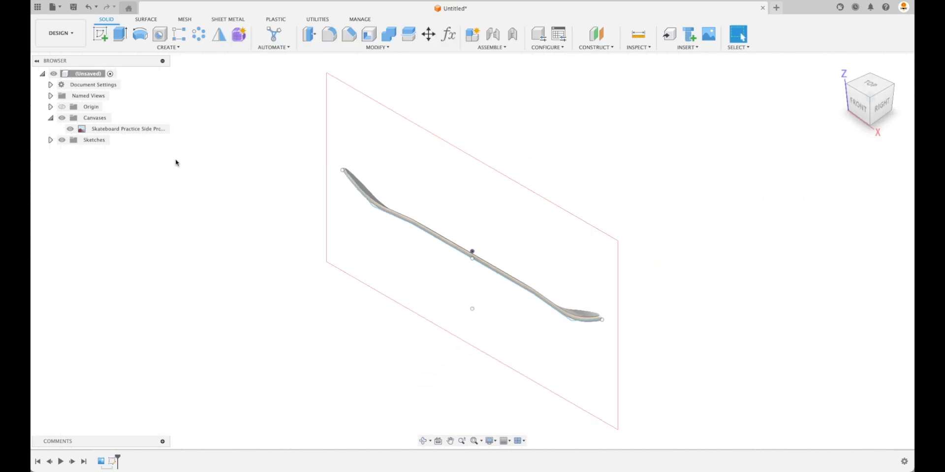
click(70, 129)
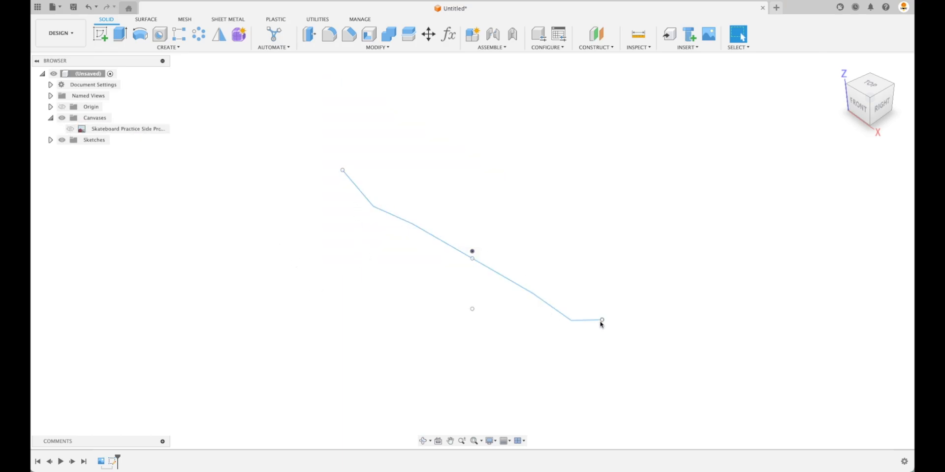
click(570, 242)
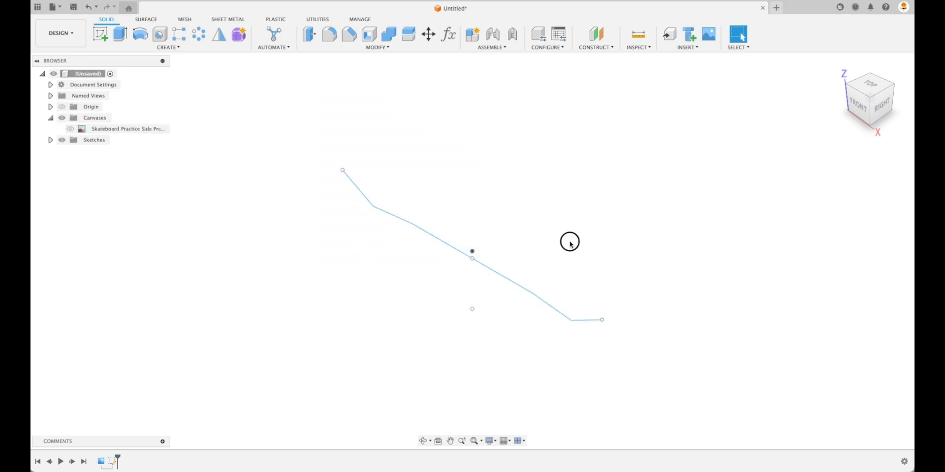
- Set up a thin extrude of the chained deck profile with a distance of 4 in to one side
click(124, 40)
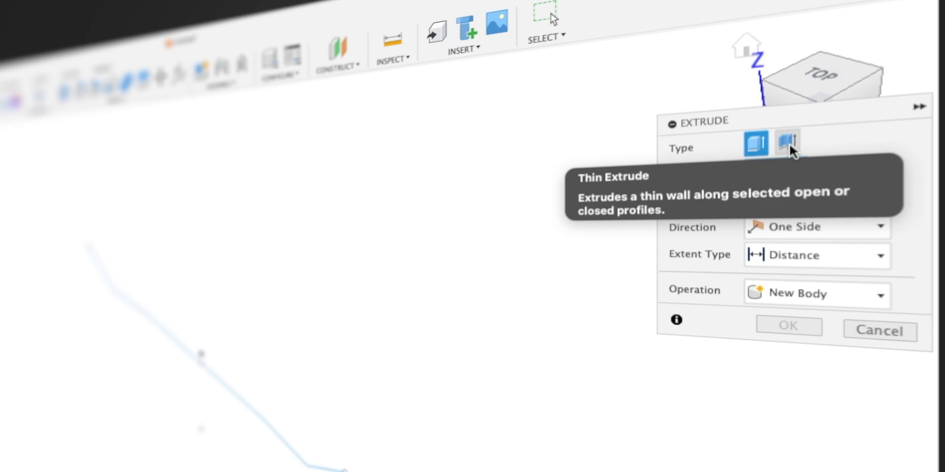
click(788, 142)
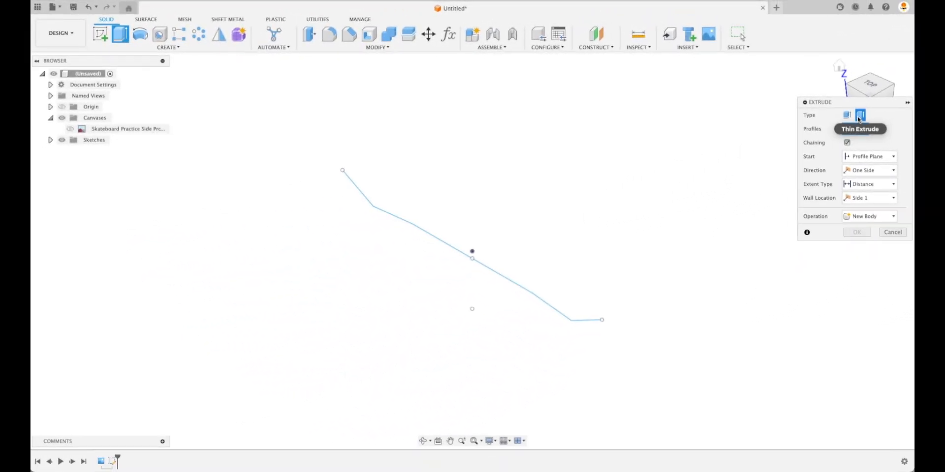
click(407, 220)
click(476, 262)
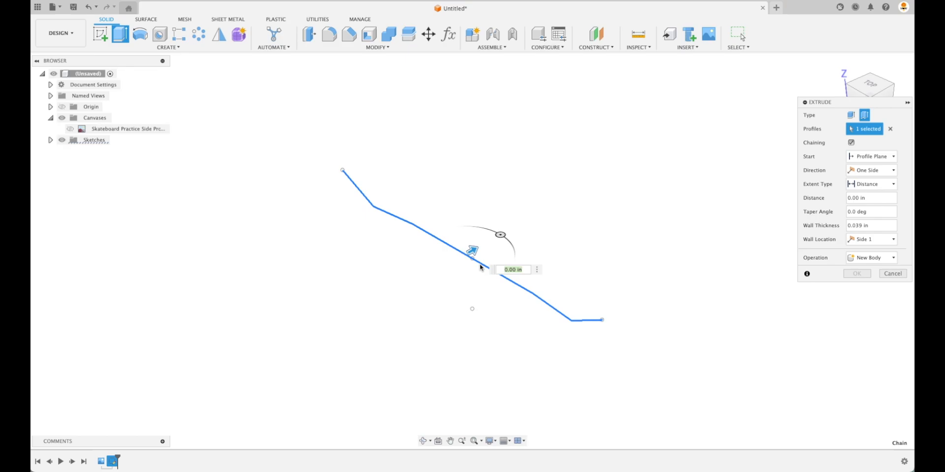
drag(475, 254, 507, 241)
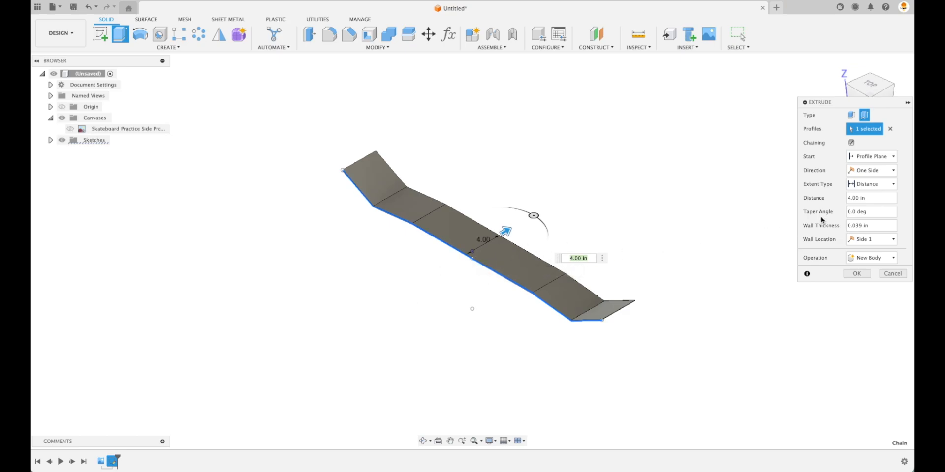
- Make the thin extrude symmetric with whole-length measurement, set its distance to 7.75 in and create it as a new body
click(874, 170)
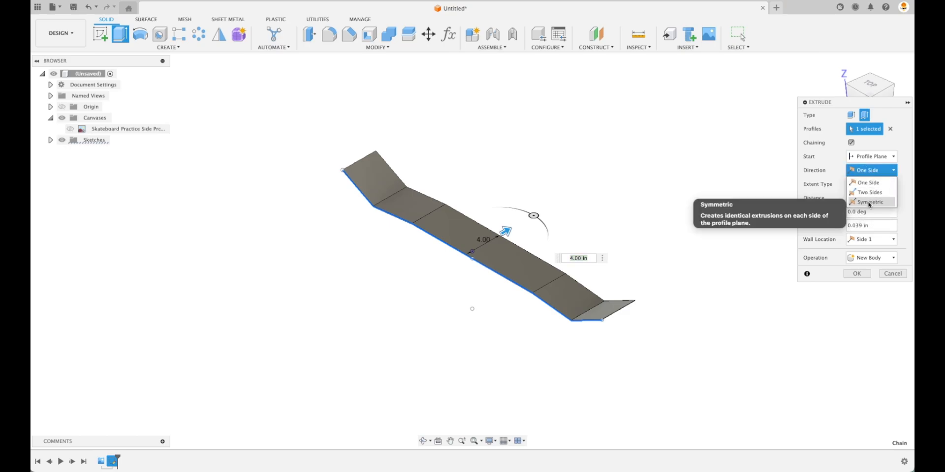
click(865, 195)
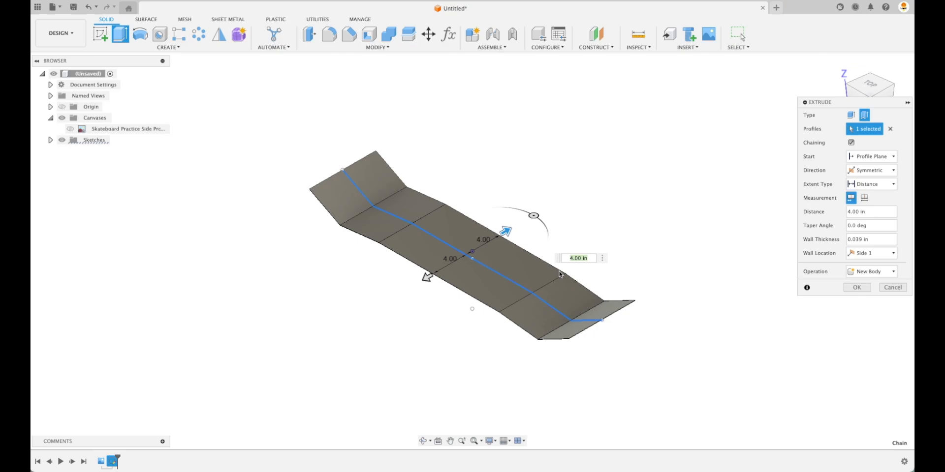
click(864, 198)
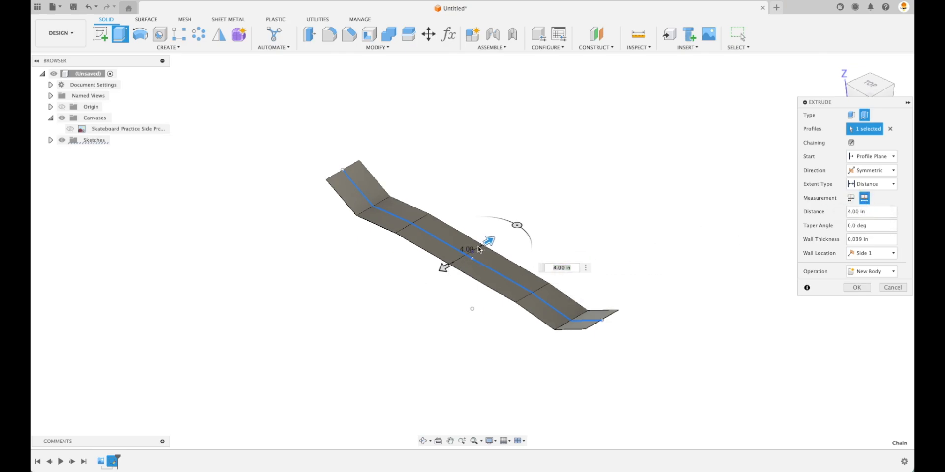
click(875, 212)
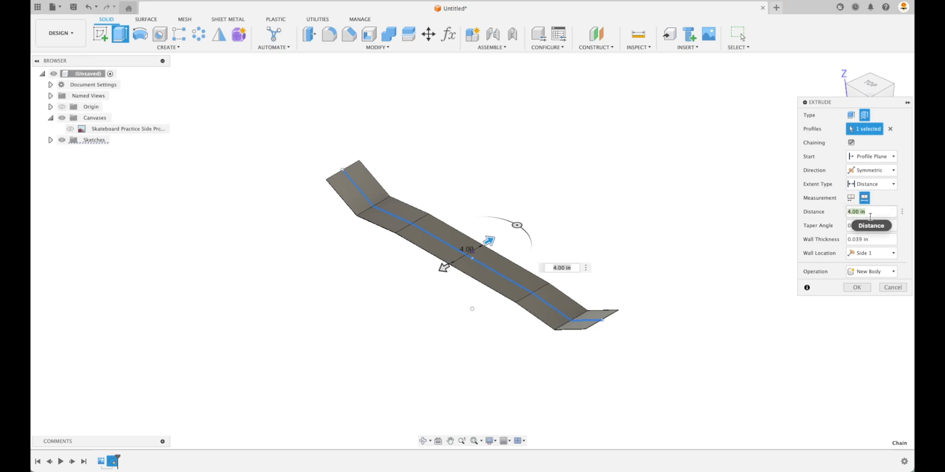
text(7.75)
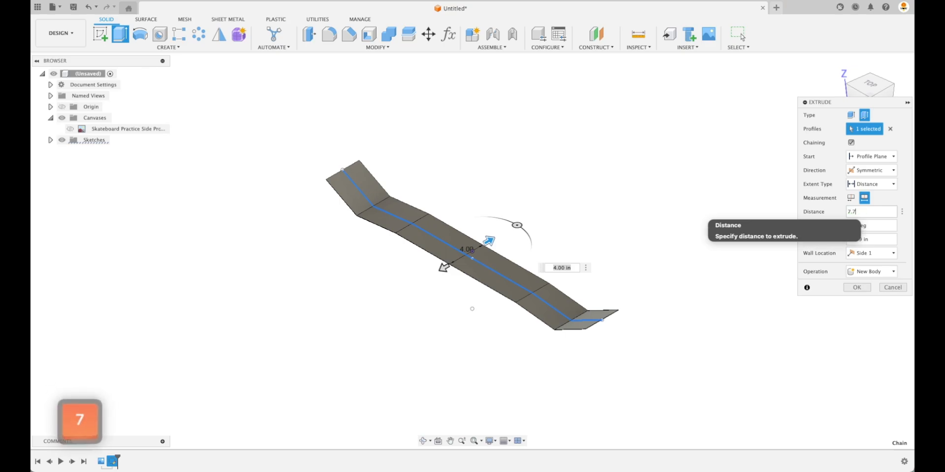
click(857, 288)
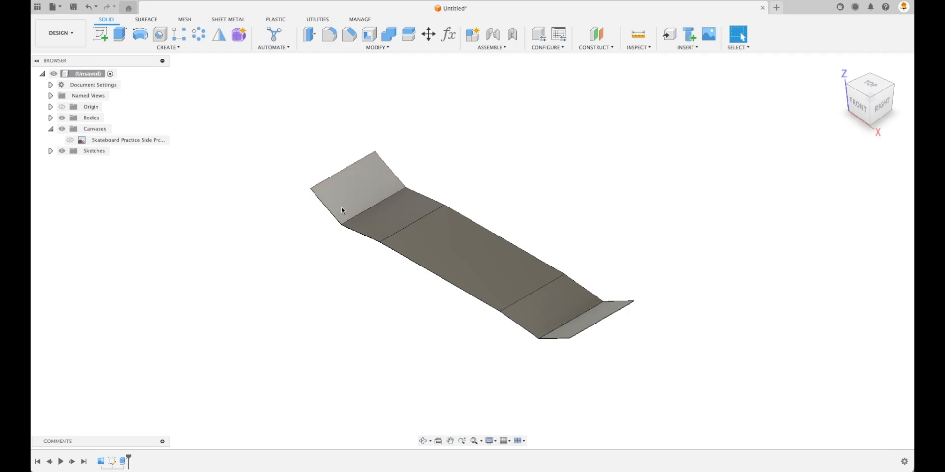
- Start a new sketch on the horizontal XY plane through the origin
click(869, 85)
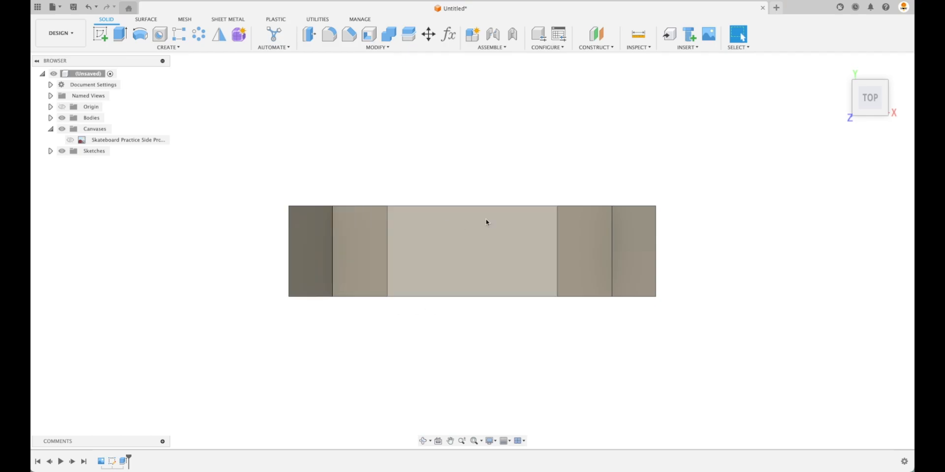
click(839, 65)
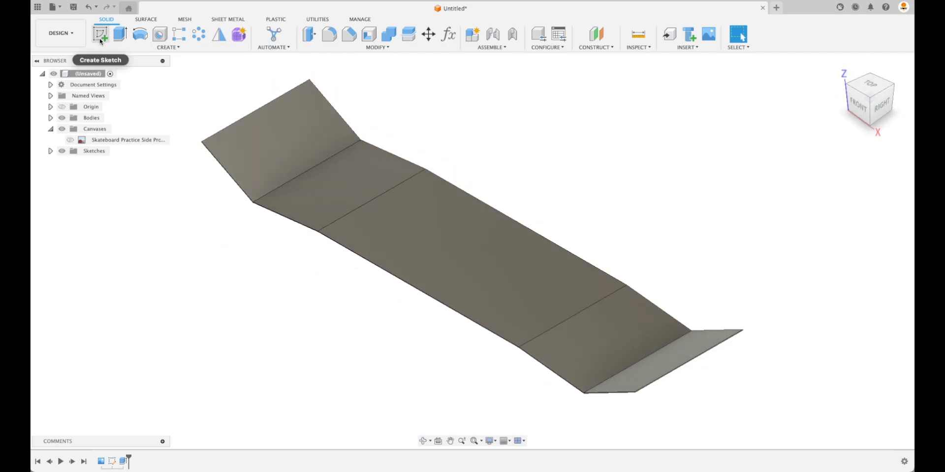
click(100, 40)
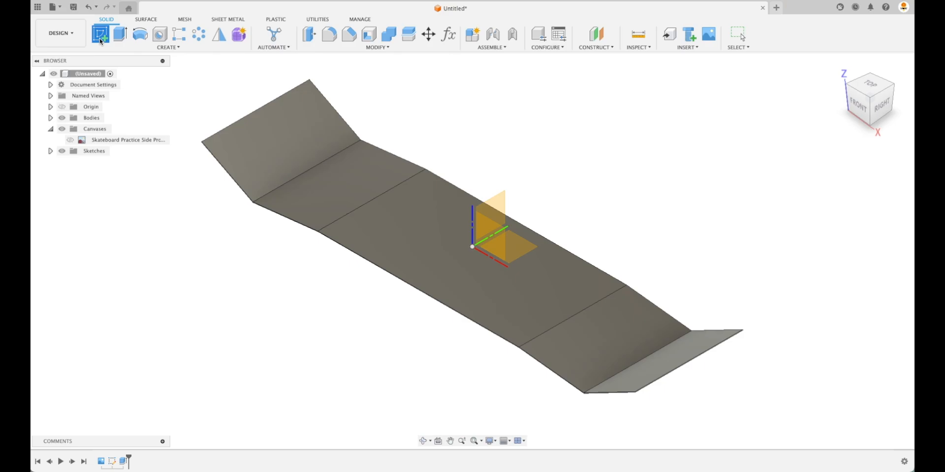
click(519, 250)
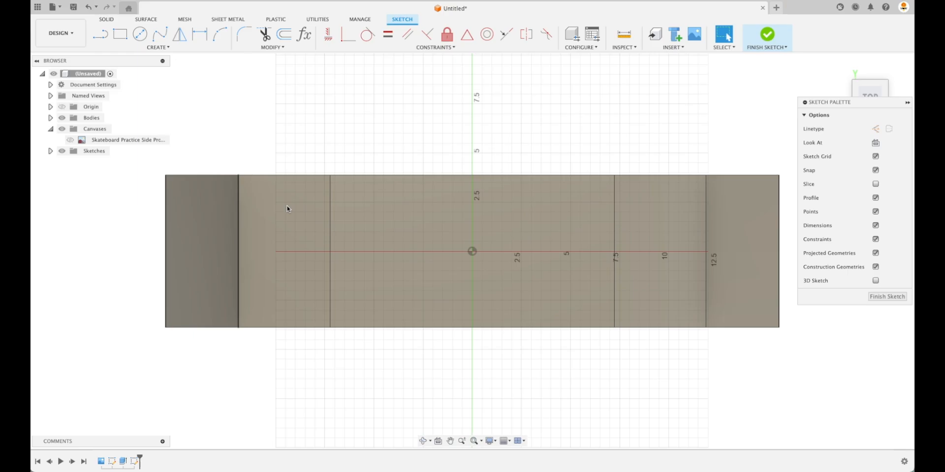
- Project the whole deck body's outline into the XY-plane sketch using the body selection filter, and finish the sketch
click(840, 68)
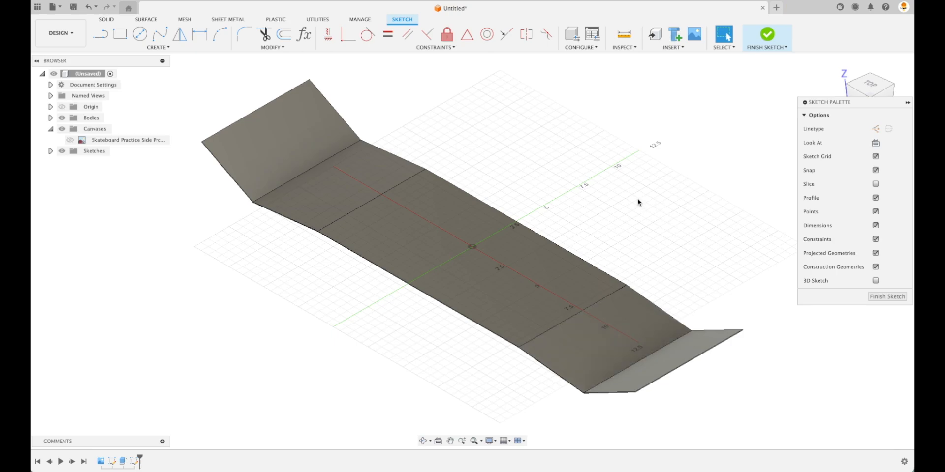
key(p)
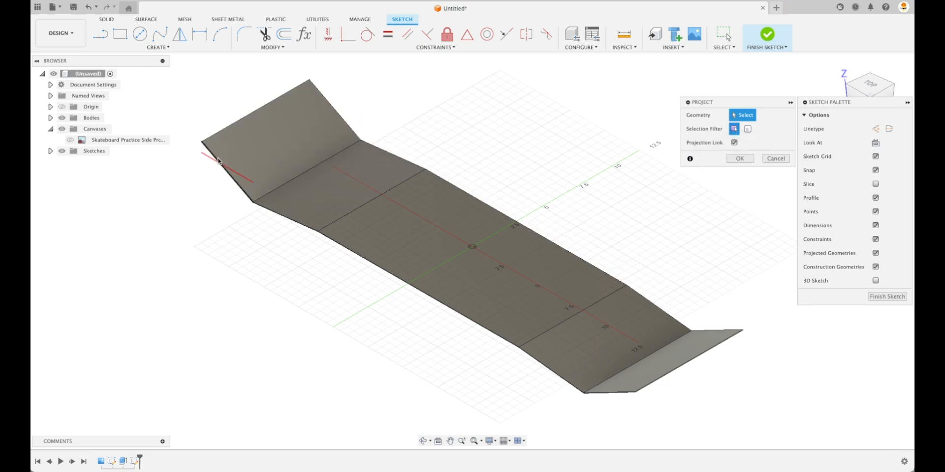
click(748, 129)
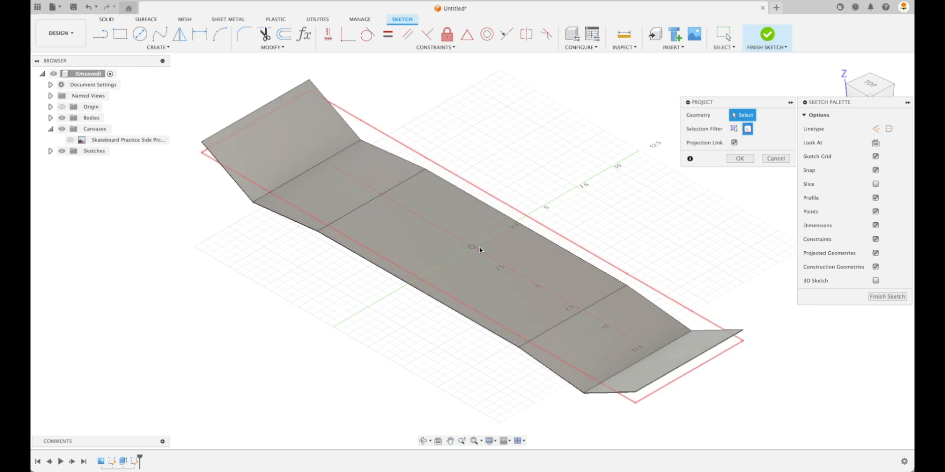
click(508, 250)
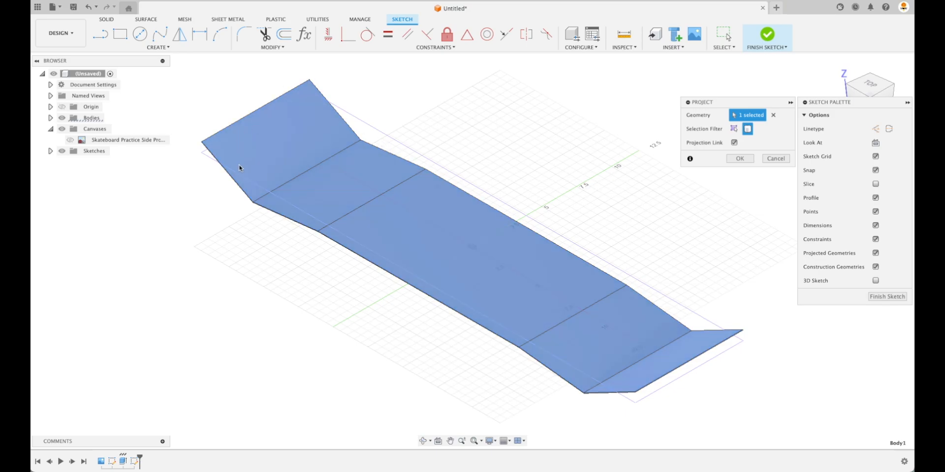
click(739, 159)
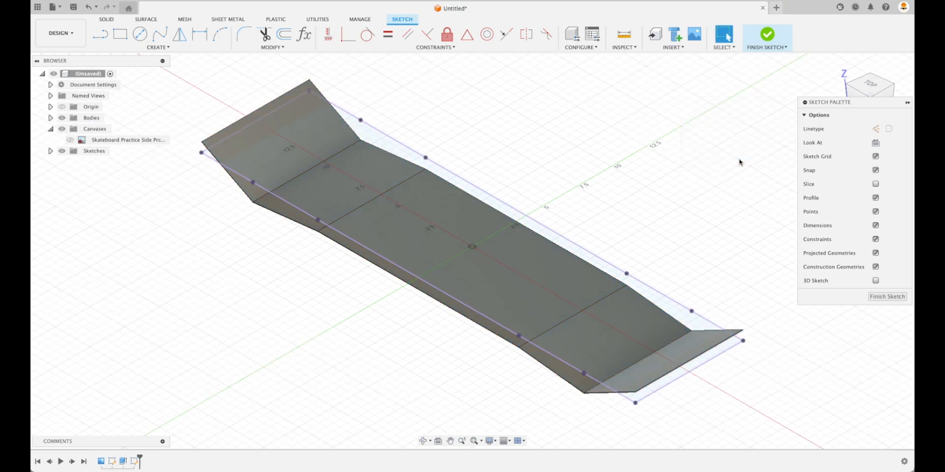
click(886, 297)
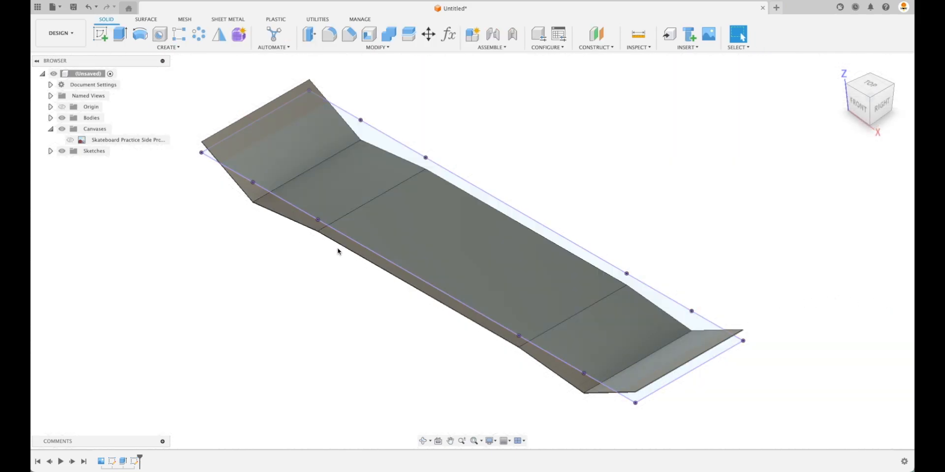
- Edit the deck's thin extrude and set its wall thickness to 3/8 in
scroll(293, 222, up, 6)
scroll(297, 221, down, 5)
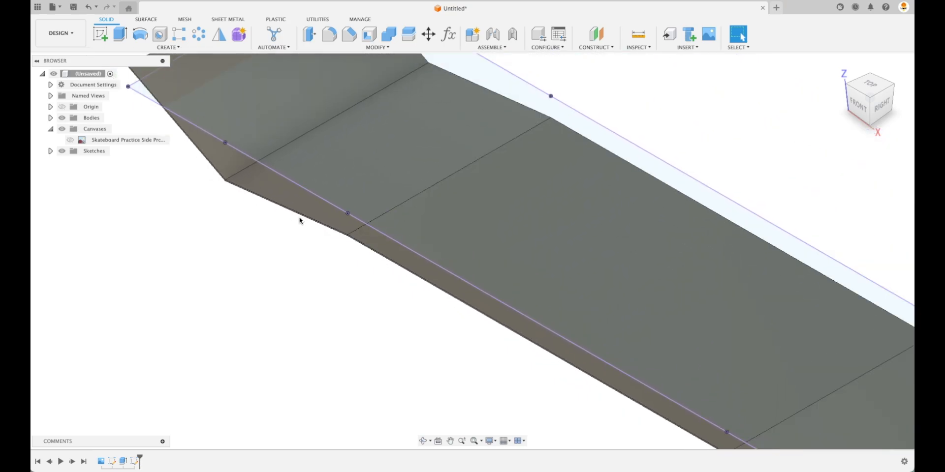
right_click(123, 463)
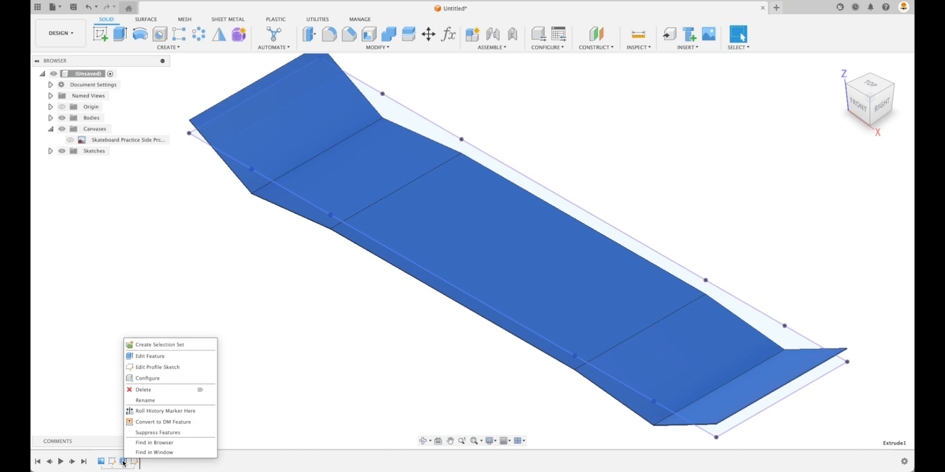
click(147, 357)
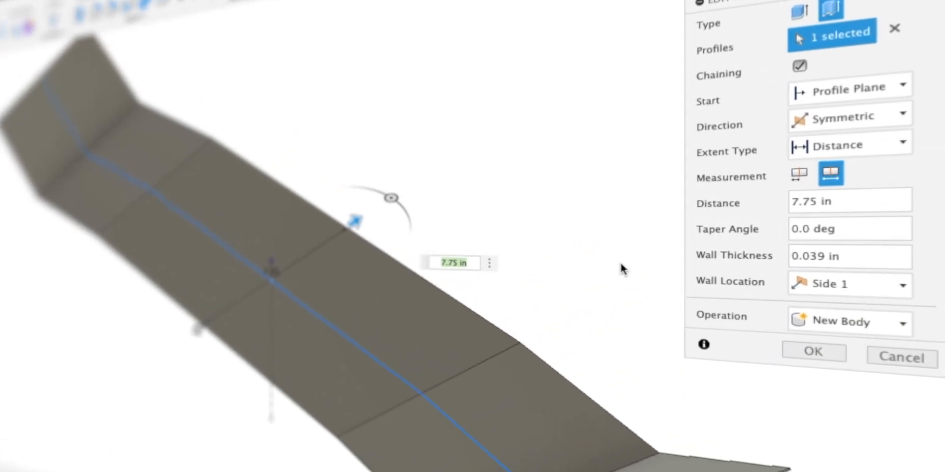
drag(916, 250, 843, 250)
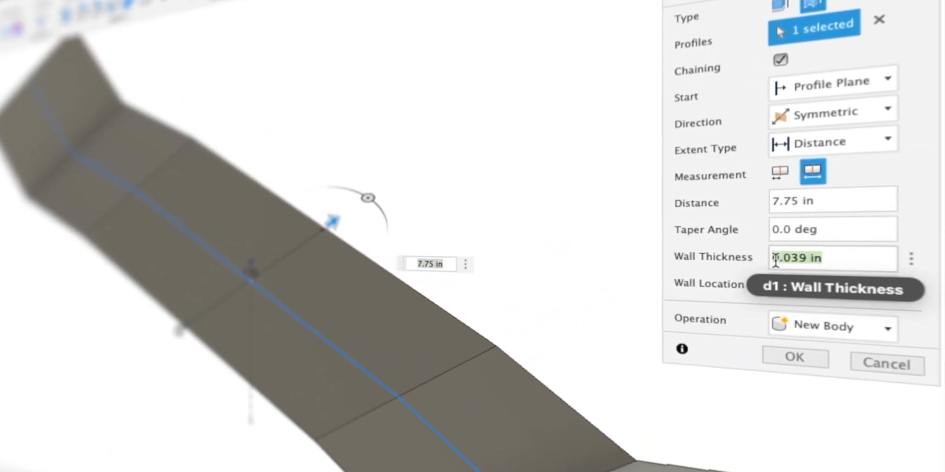
text(.)
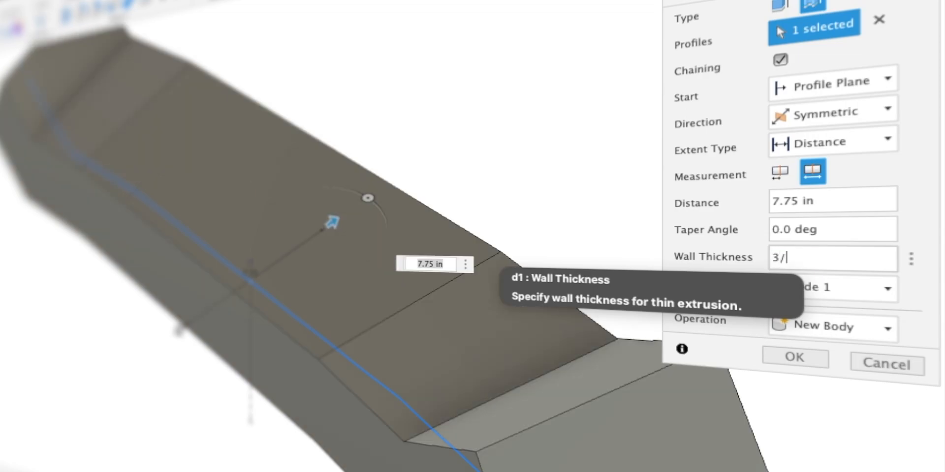
text(8)
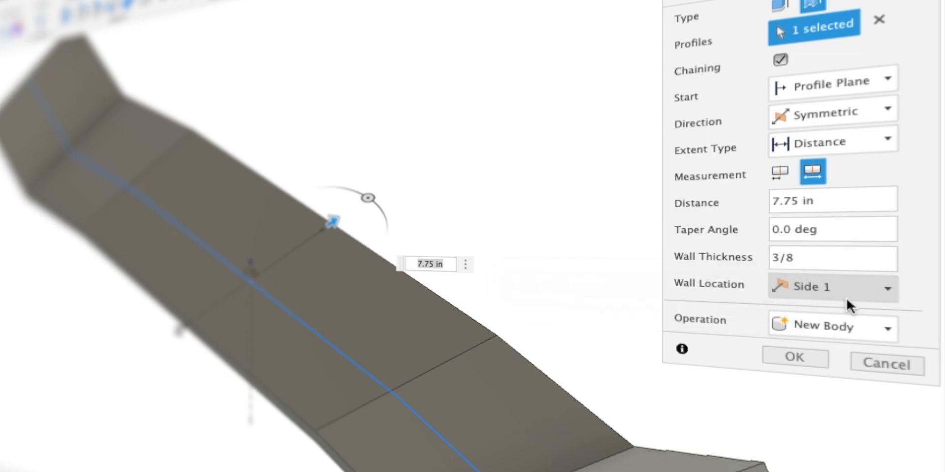
click(823, 358)
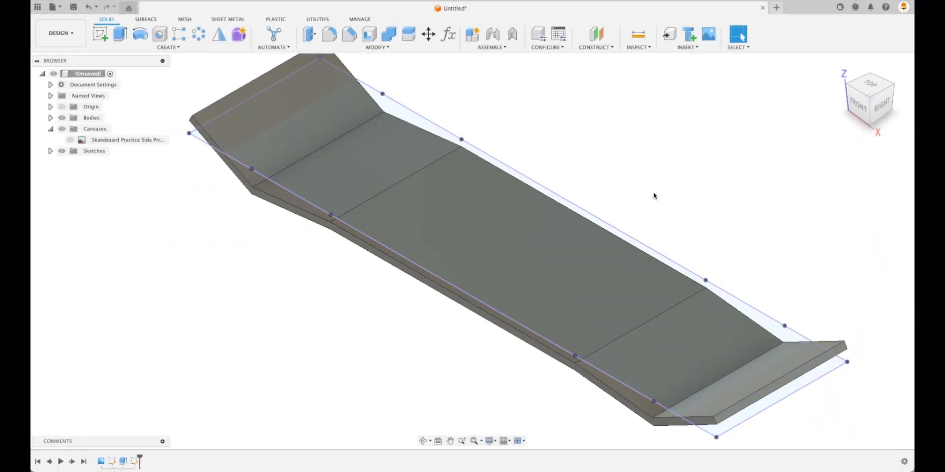
- Reopen the sketch with the projected deck outline for editing and hide the bodies
right_click(136, 461)
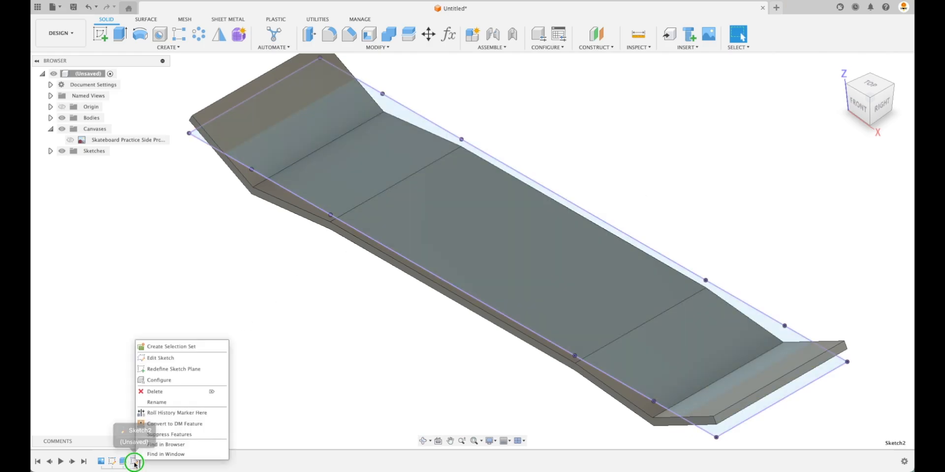
click(160, 359)
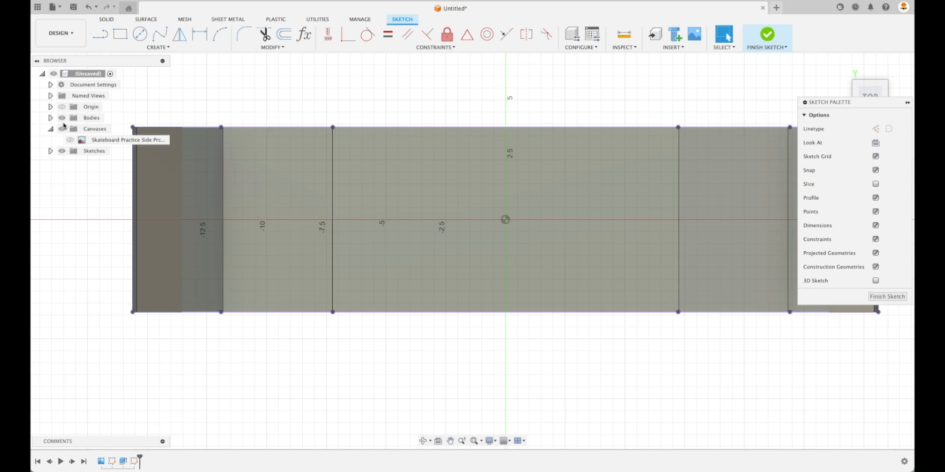
click(61, 117)
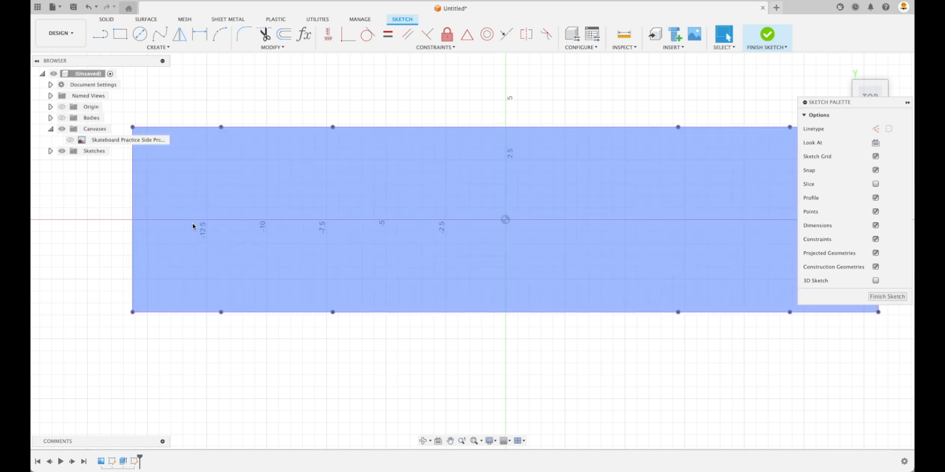
scroll(563, 203, down, 3)
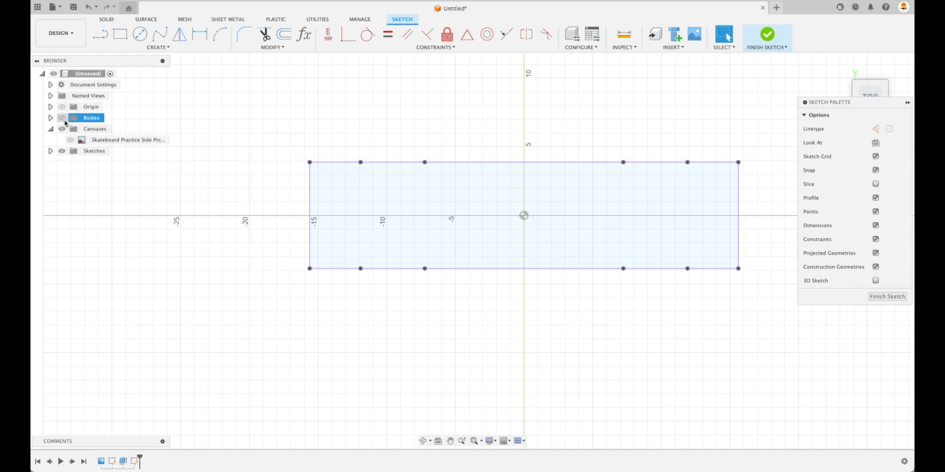
click(62, 118)
click(62, 118)
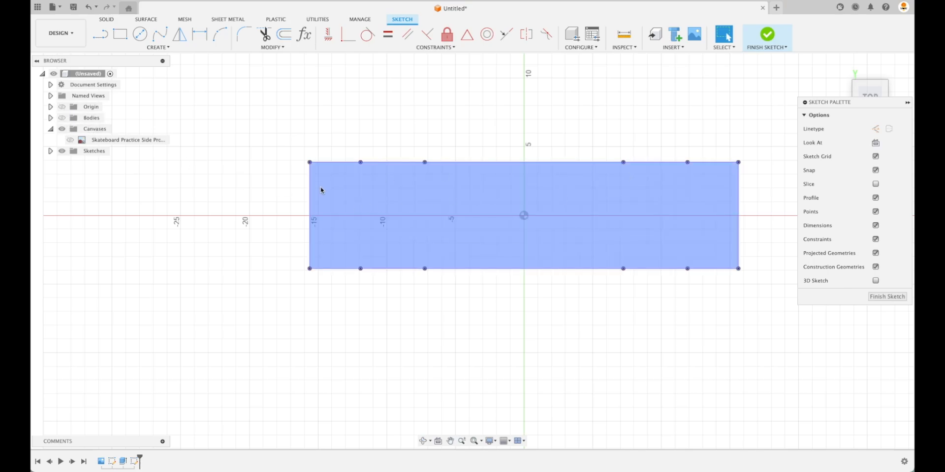
- Draw a three-point arc across the negative-X end of the outline, from one long edge to the other and touching the short edge
click(219, 34)
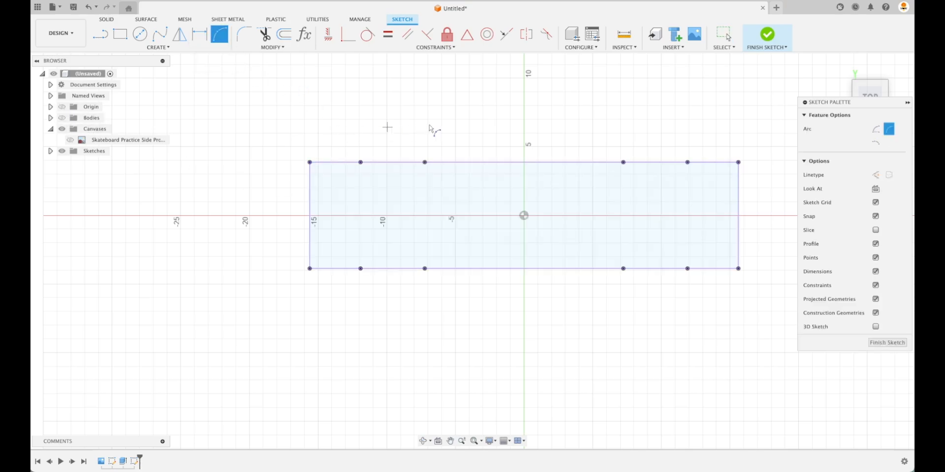
scroll(409, 143, up, 2)
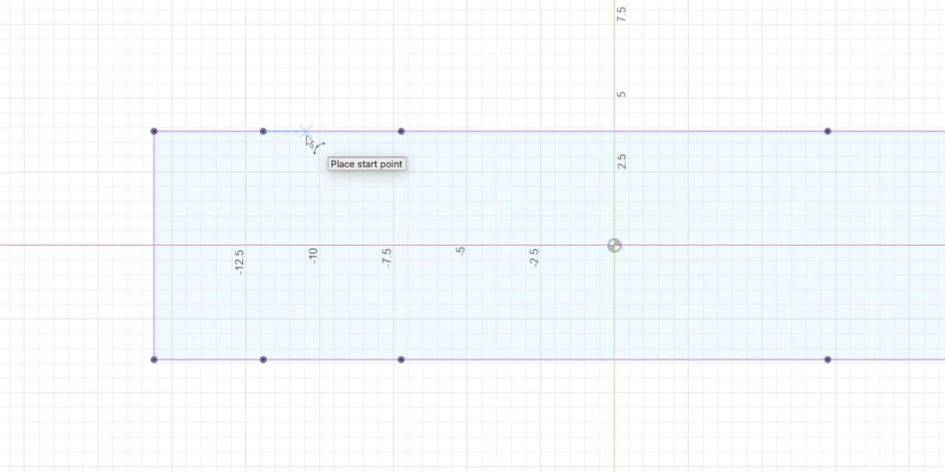
click(306, 132)
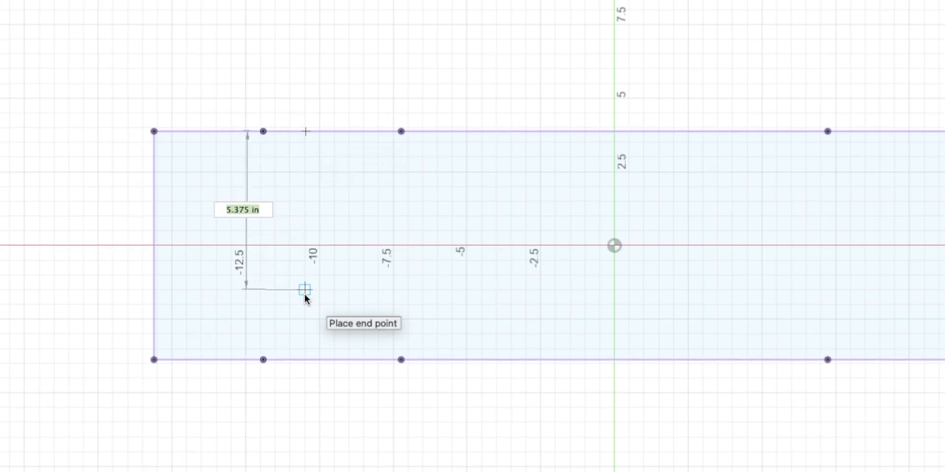
click(299, 360)
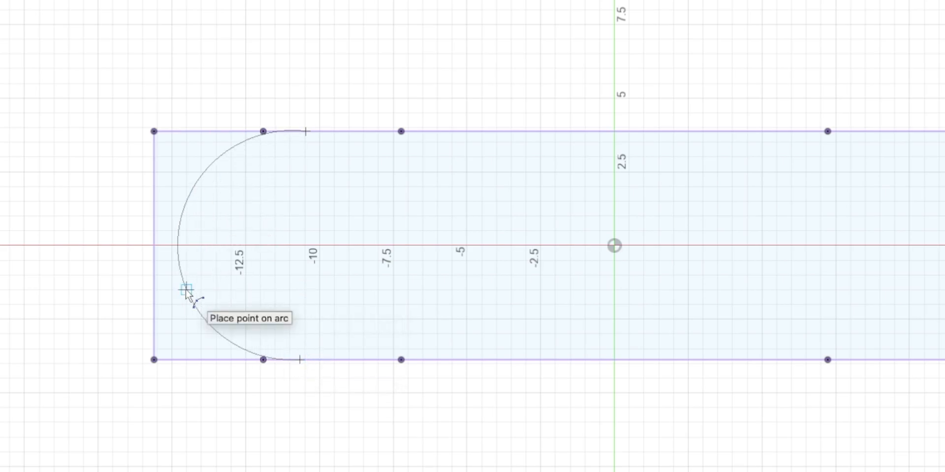
click(154, 247)
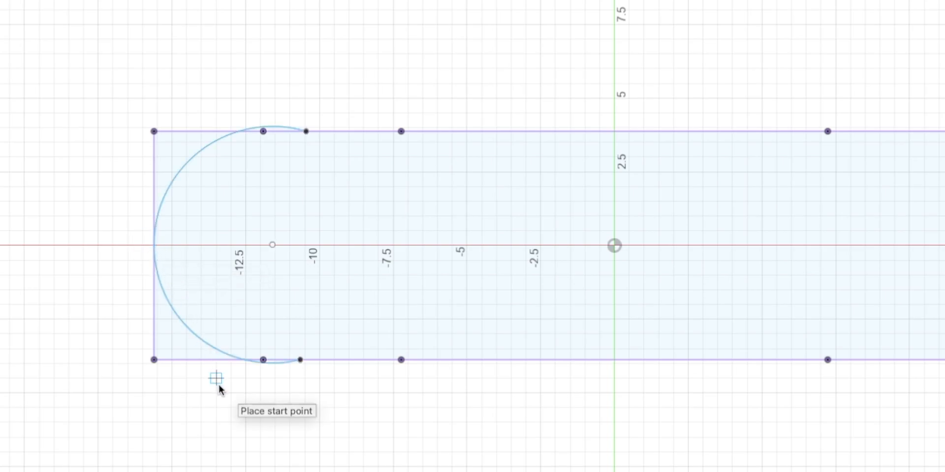
key(Escape)
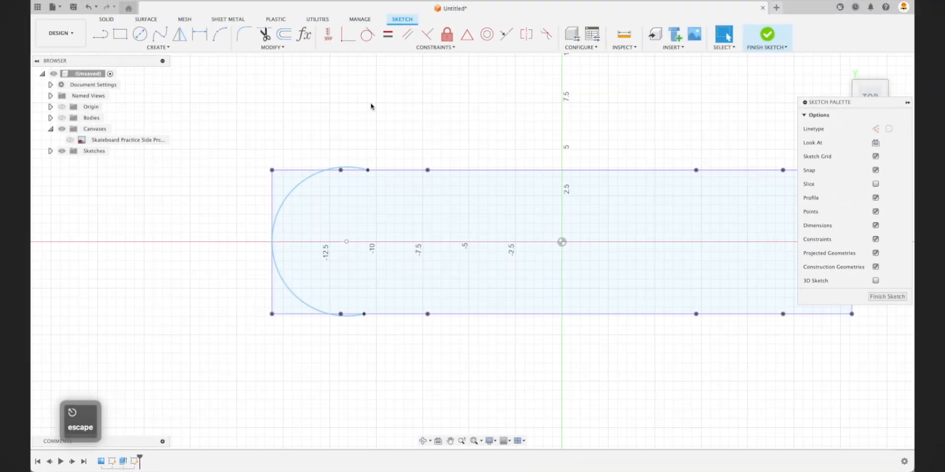
- Make the end arc tangent to both long edges and the short end edge of the projected outline
click(367, 37)
click(313, 174)
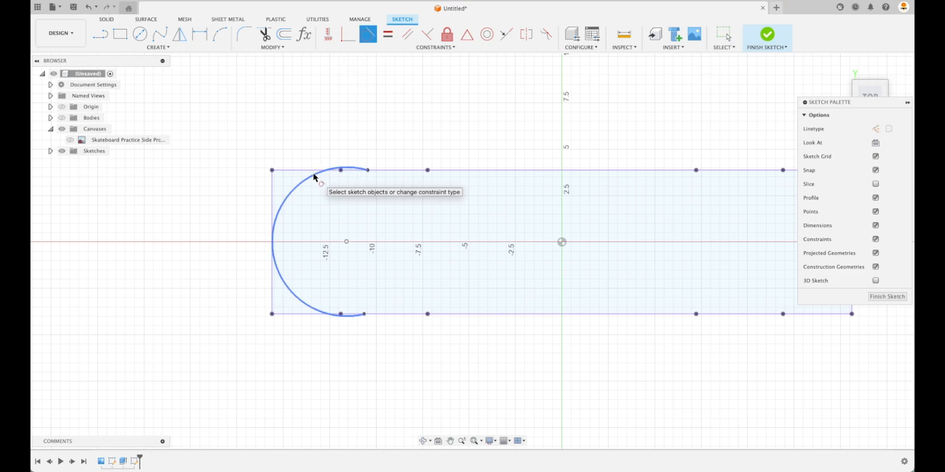
click(312, 170)
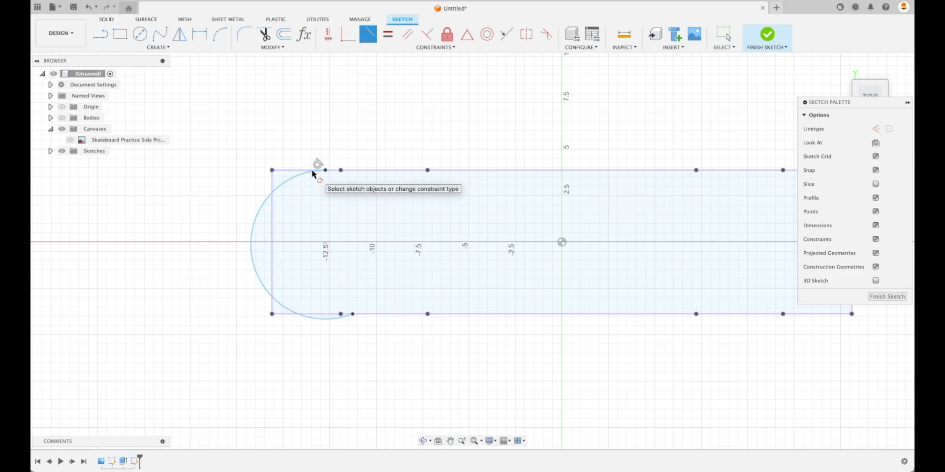
click(252, 243)
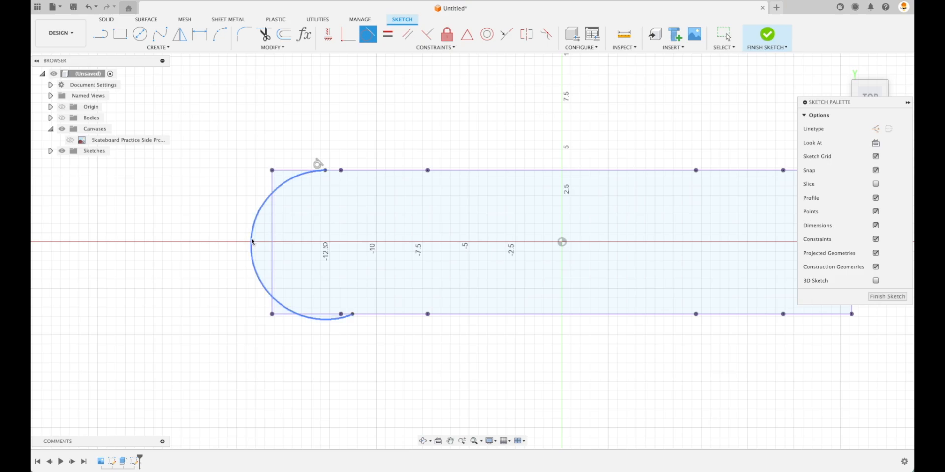
click(273, 239)
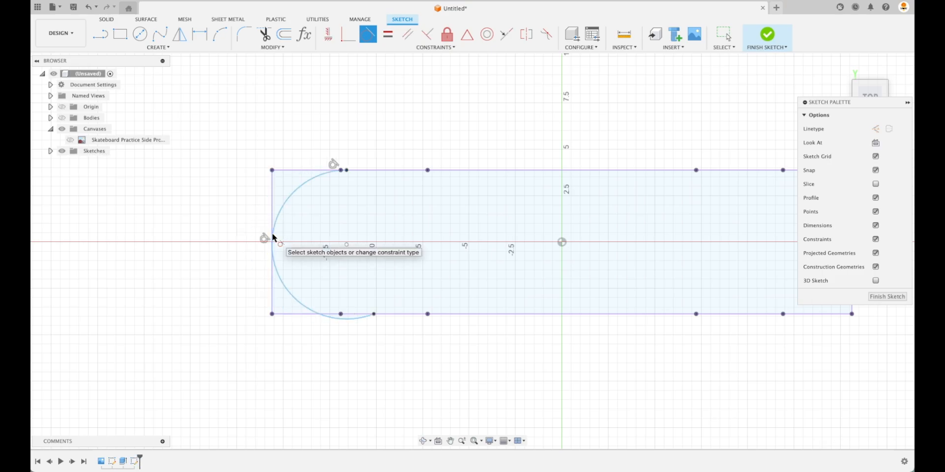
click(350, 323)
click(305, 313)
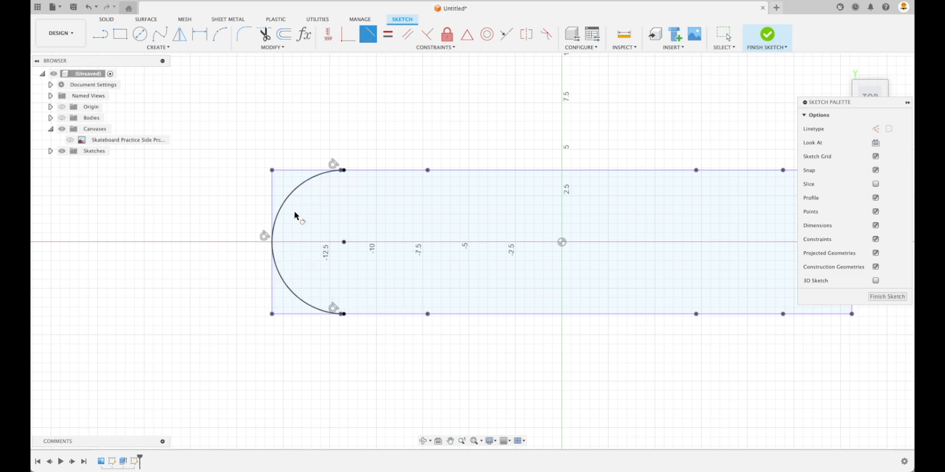
scroll(229, 266, down, 3)
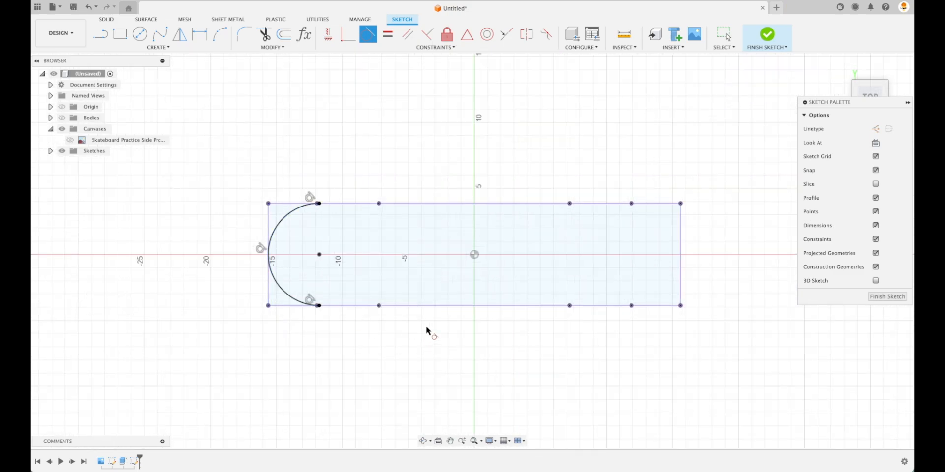
key(Escape)
- Draw a vertical line through the origin between the midpoints of the two long edges and convert it to construction geometry
click(498, 216)
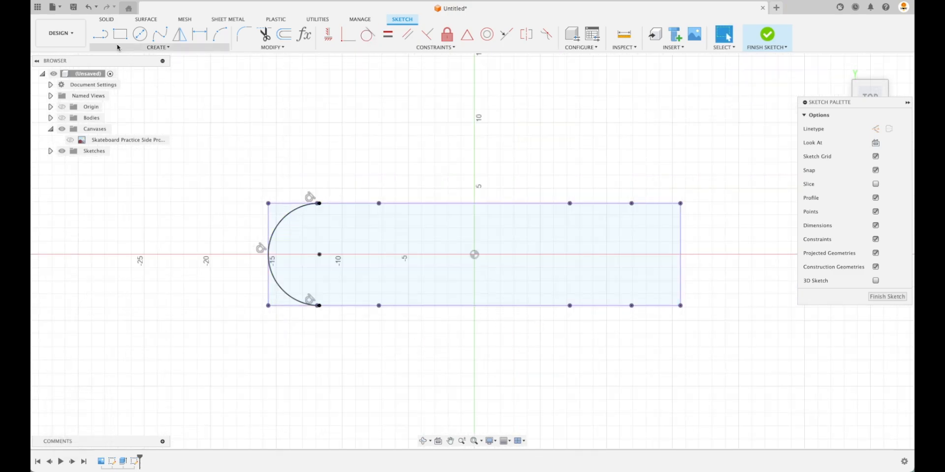
click(102, 36)
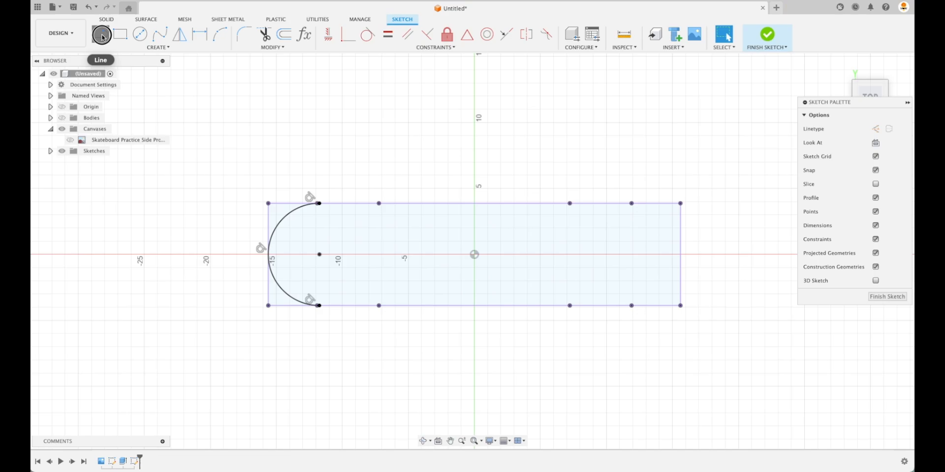
click(474, 203)
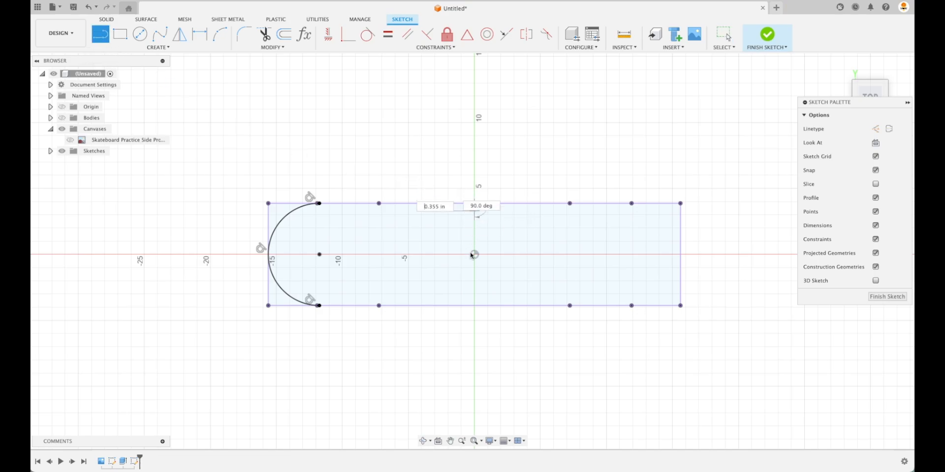
click(474, 306)
key(Escape)
click(474, 283)
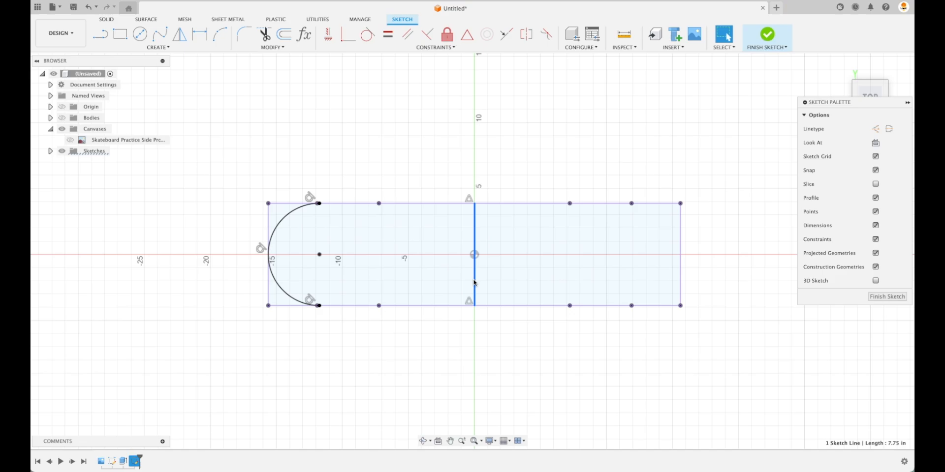
key(x)
scroll(470, 354, up, 2)
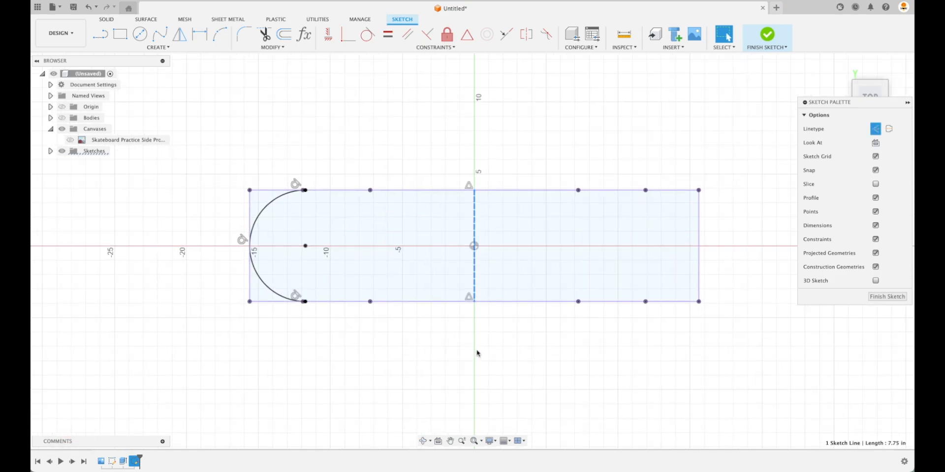
- Mirror the tangent end arc across the vertical construction centreline to round the opposite end, and finish the sketch
key(Escape)
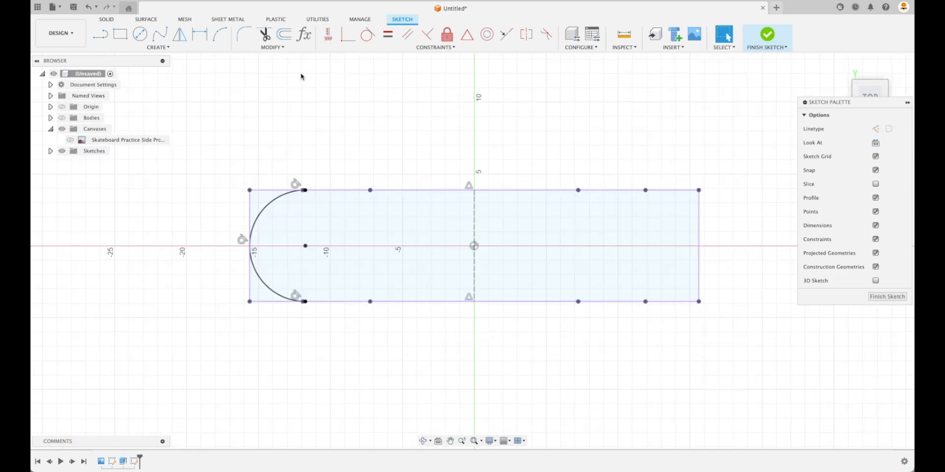
click(180, 34)
click(266, 207)
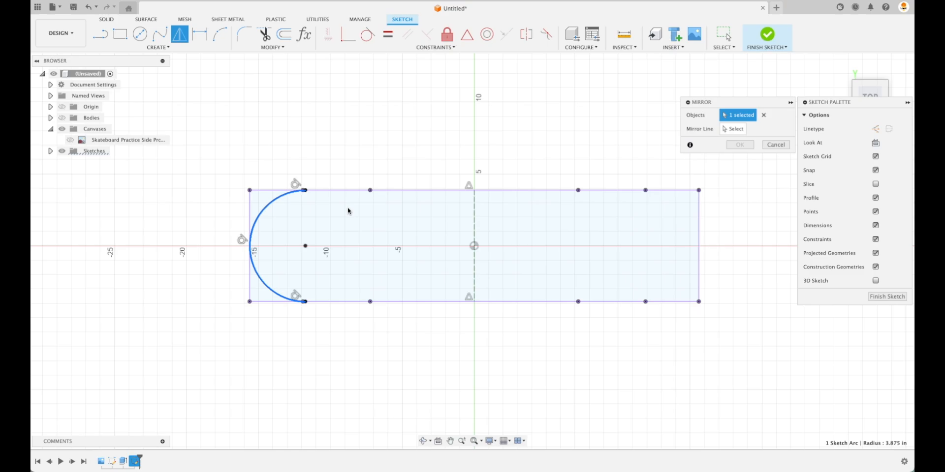
click(735, 133)
click(474, 219)
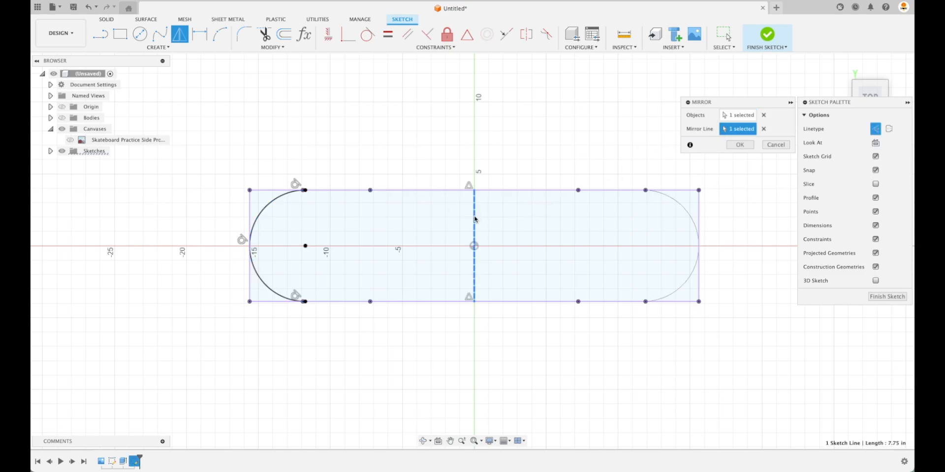
click(746, 146)
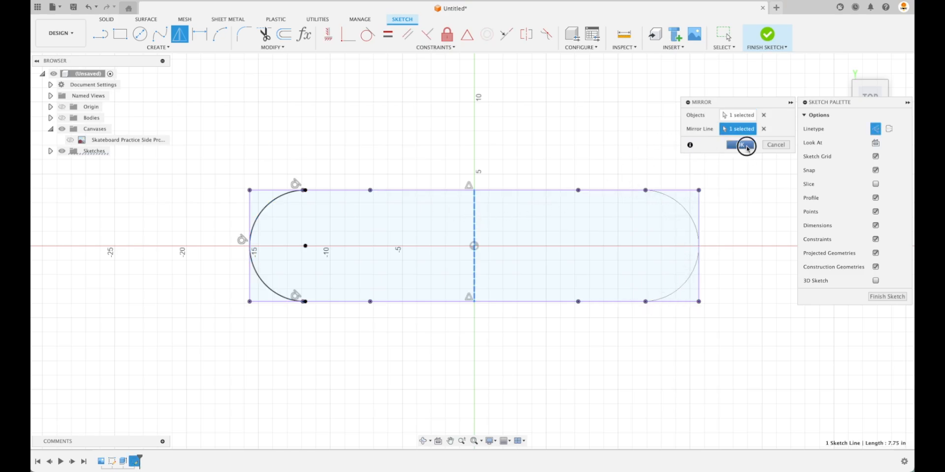
click(887, 297)
- Start extruding the rounded deck profile symmetrically about its sketch plane with a distance of 6 in
click(838, 69)
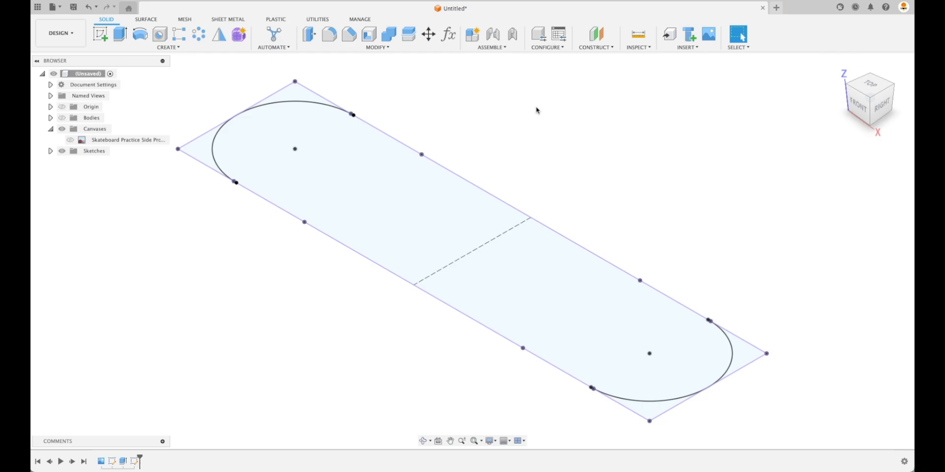
click(120, 34)
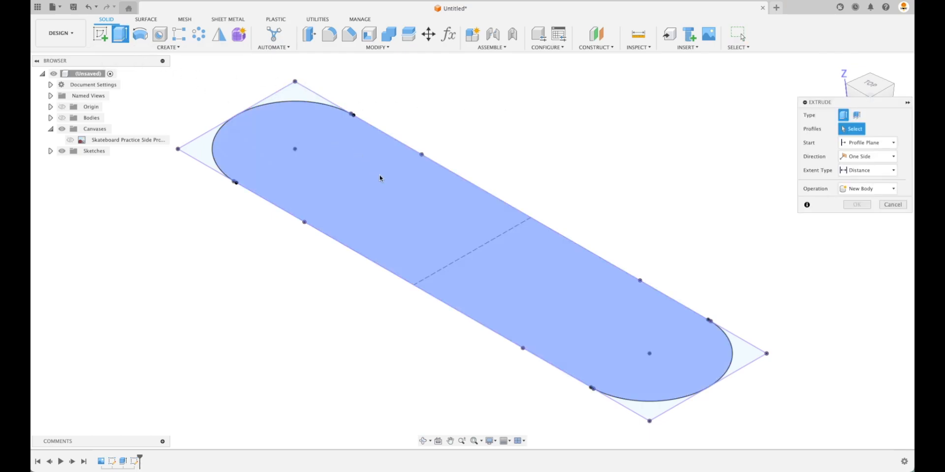
click(402, 193)
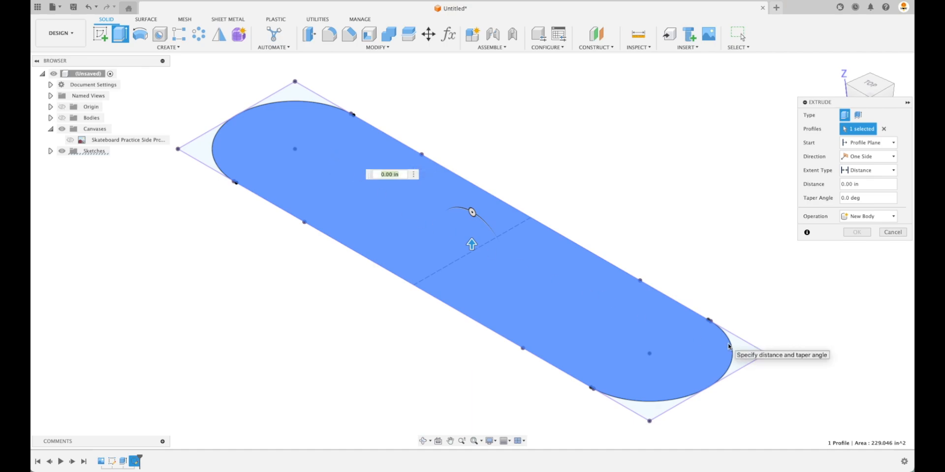
click(871, 170)
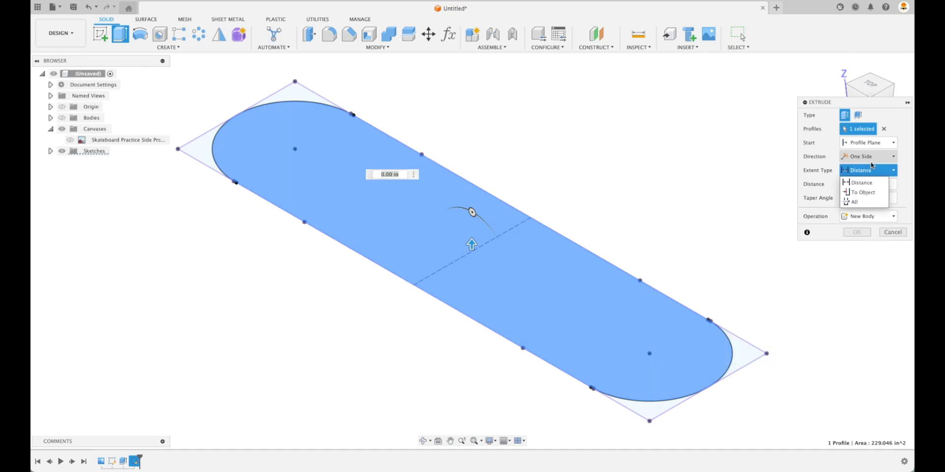
click(868, 157)
click(862, 188)
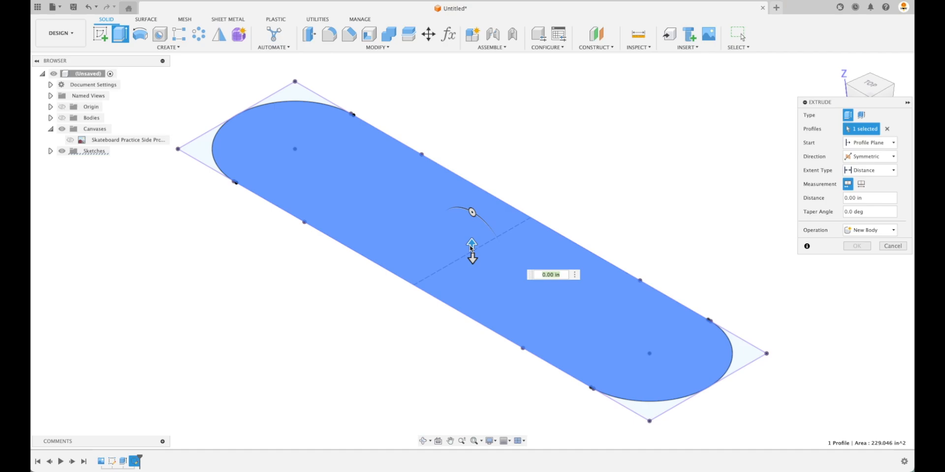
drag(471, 248, 472, 141)
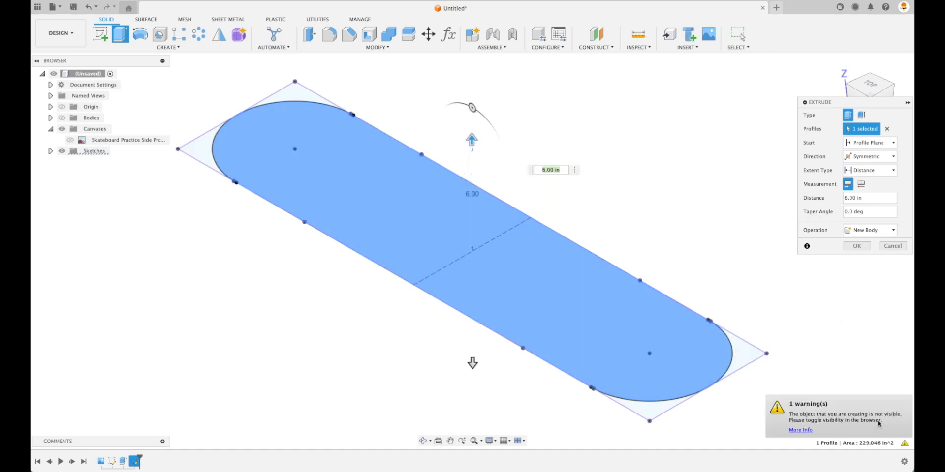
- Show the hidden bodies and complete the extrusion as an Intersect so only the deck inside the rounded outline is kept
click(62, 118)
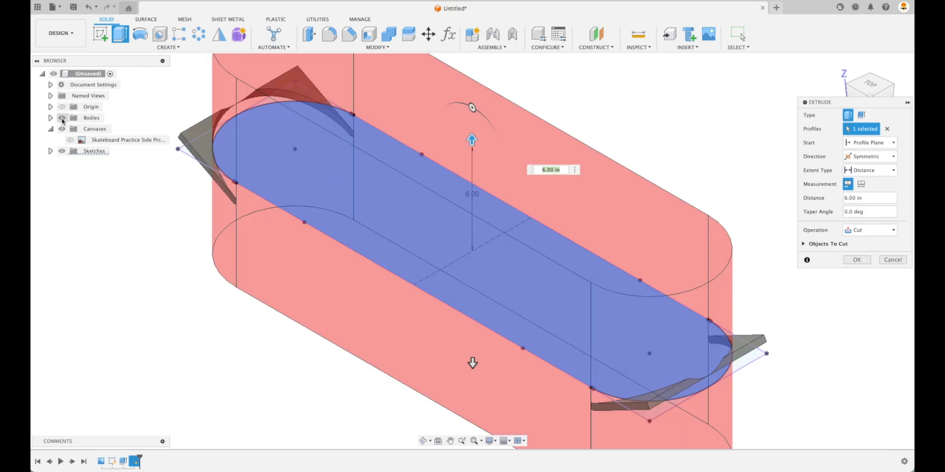
scroll(175, 295, down, 1)
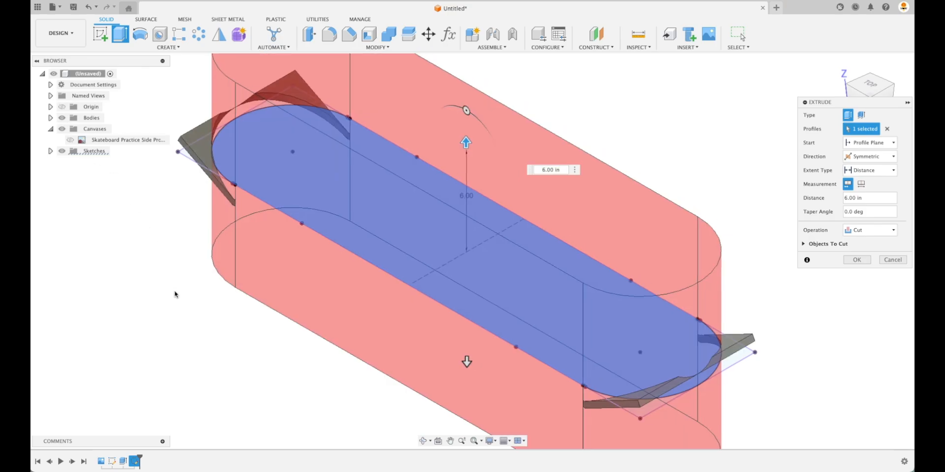
scroll(174, 294, down, 3)
middle_drag(154, 332, 224, 321)
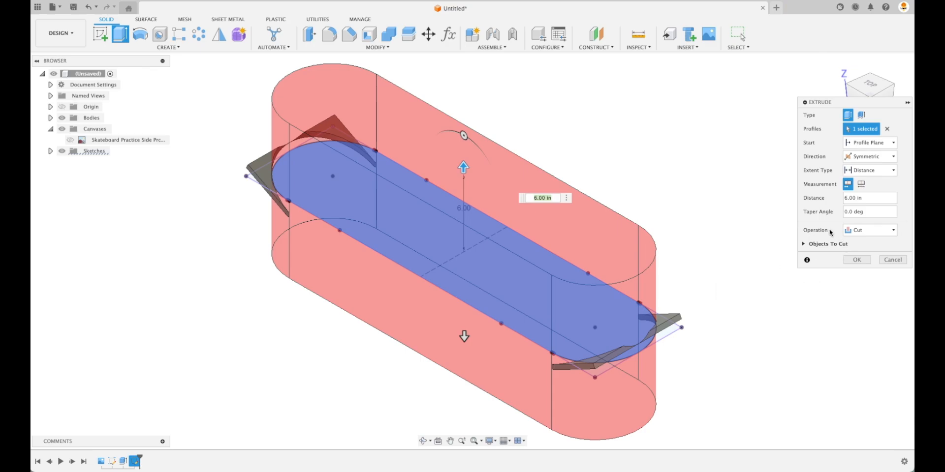
click(868, 233)
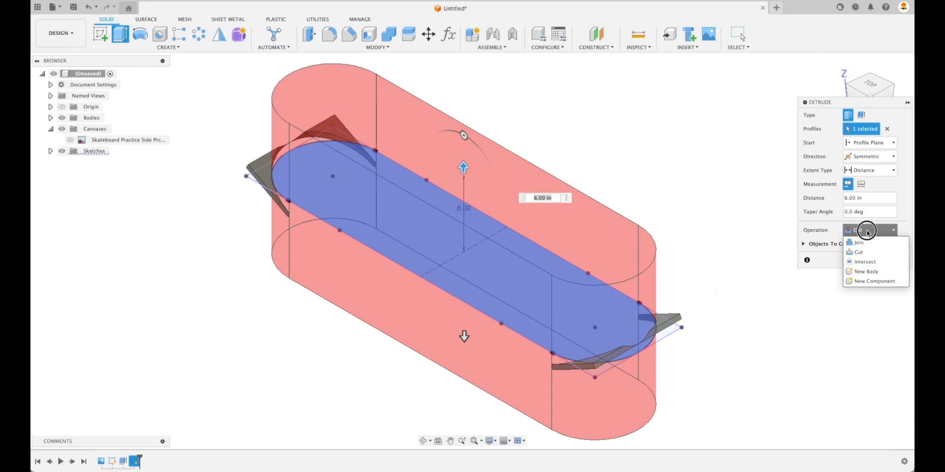
click(866, 264)
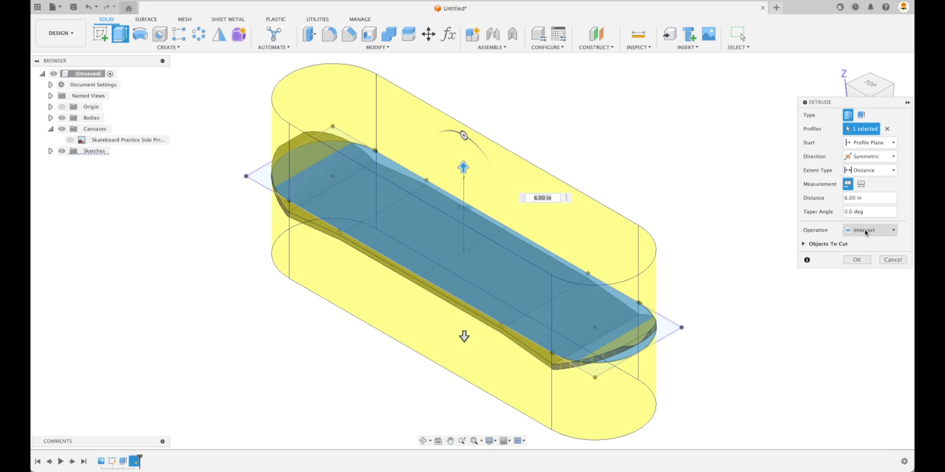
click(864, 260)
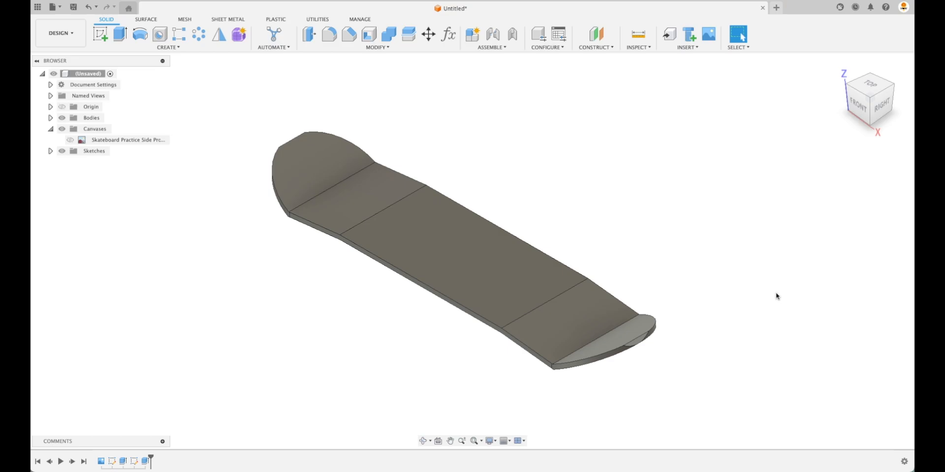
- Delete the two small leftover flat faces at the nose and tail tips of the deck
scroll(756, 327, up, 3)
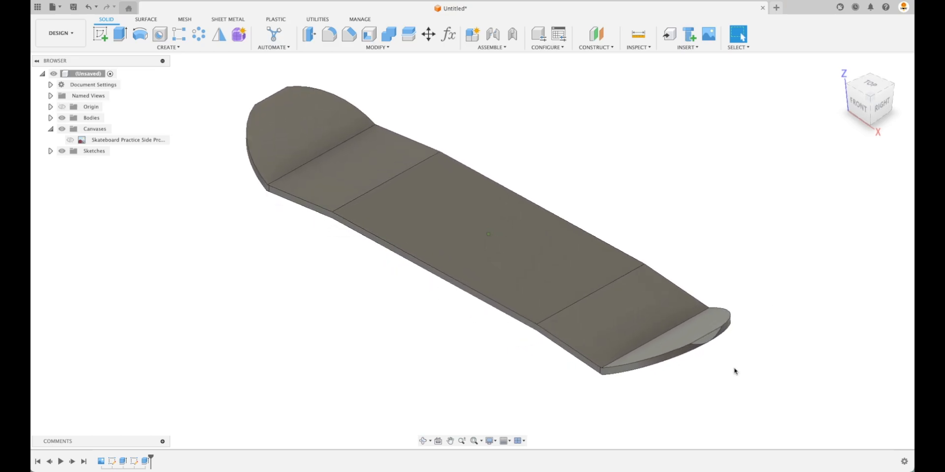
scroll(660, 359, up, 3)
click(621, 312)
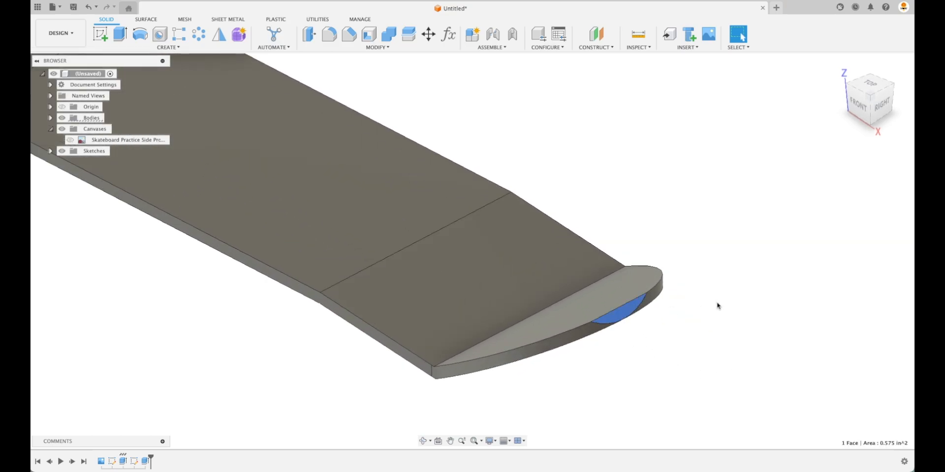
scroll(716, 306, down, 5)
shift+middle_drag(768, 315, 456, 336)
scroll(428, 318, up, 2)
scroll(458, 334, up, 4)
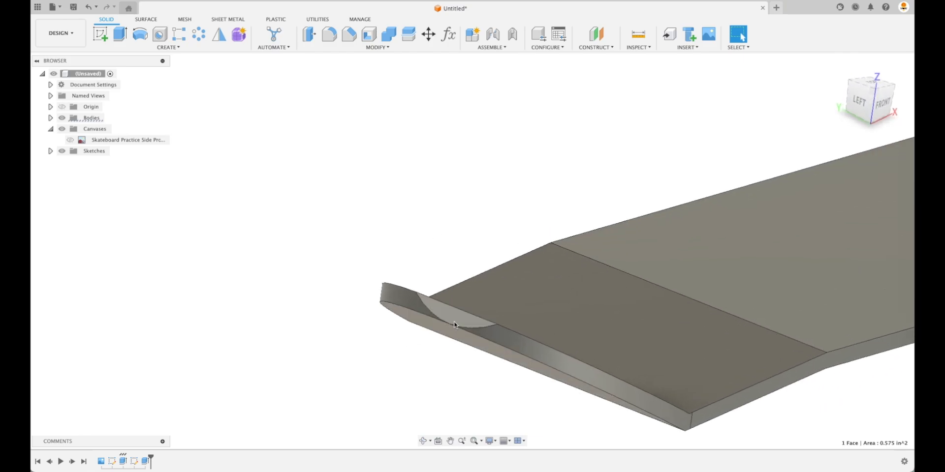
shift+click(454, 320)
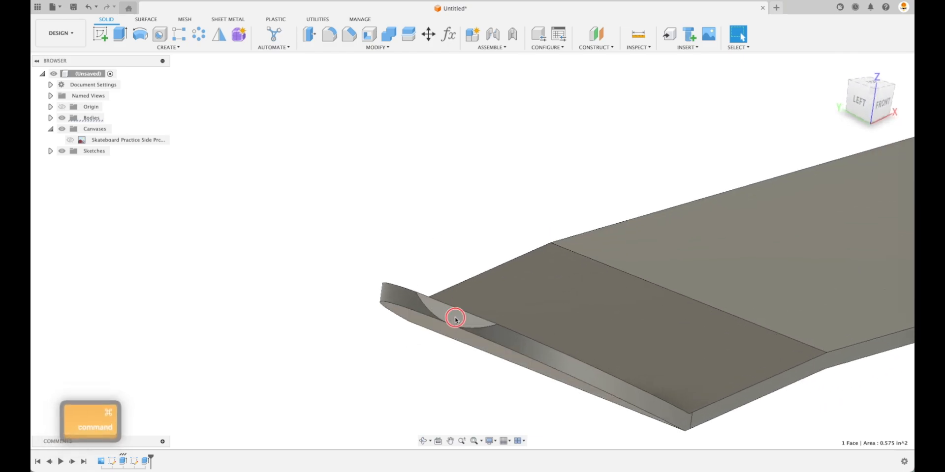
scroll(302, 350, down, 3)
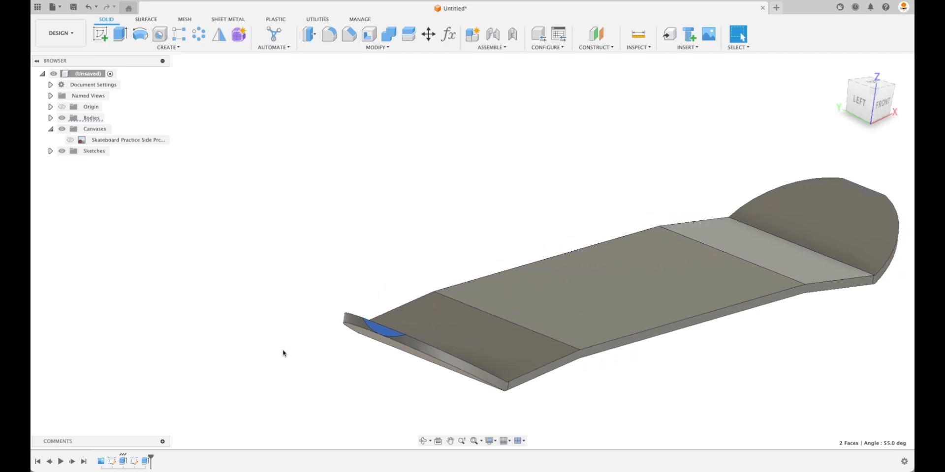
key(BackSpace)
shift+middle_drag(274, 353, 884, 102)
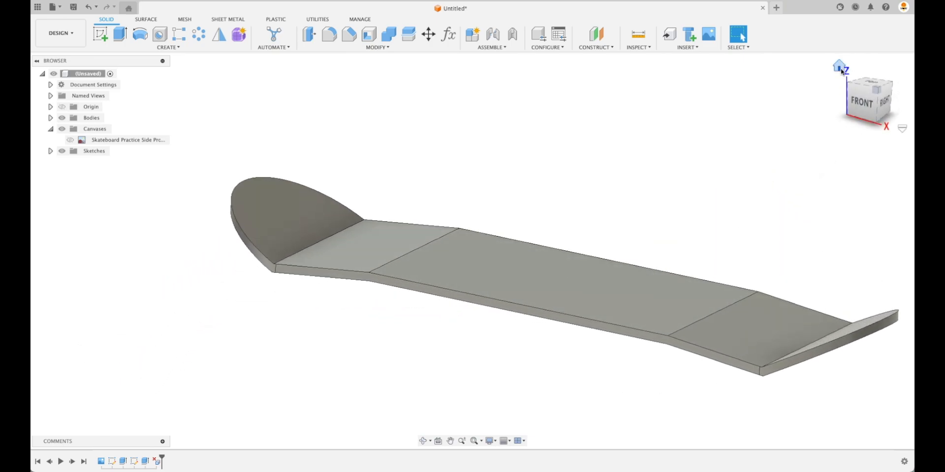
click(840, 68)
right_click(464, 253)
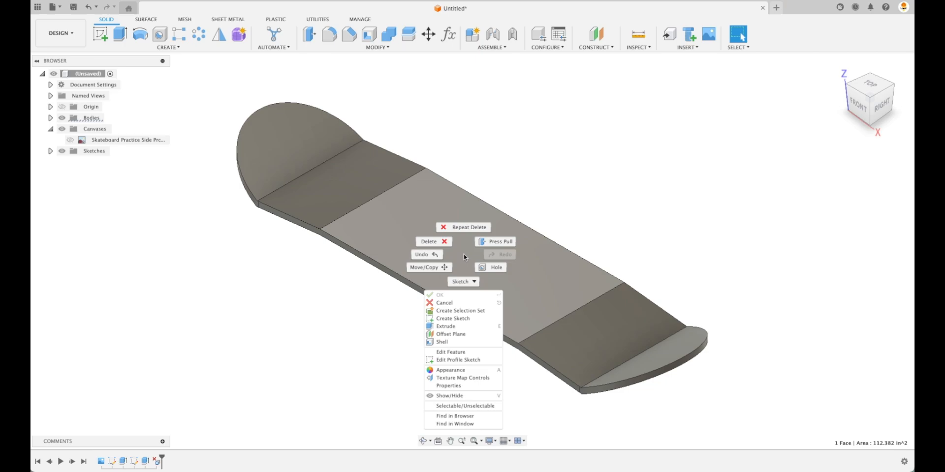
click(434, 241)
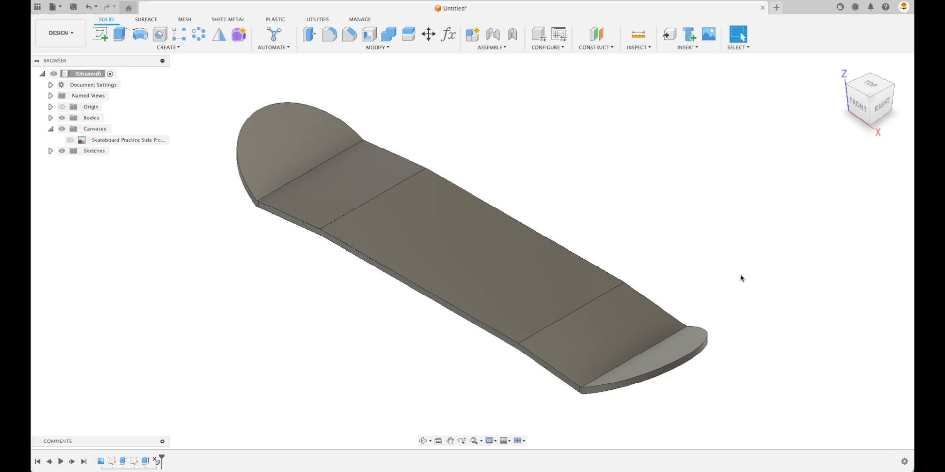
- Fillet the eight edges of the four bends across the deck with a constant radius of 5 in
click(332, 35)
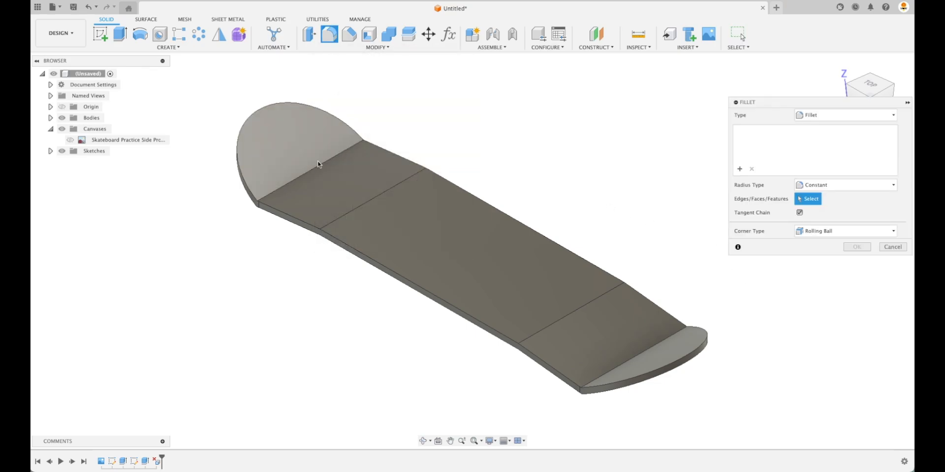
click(316, 167)
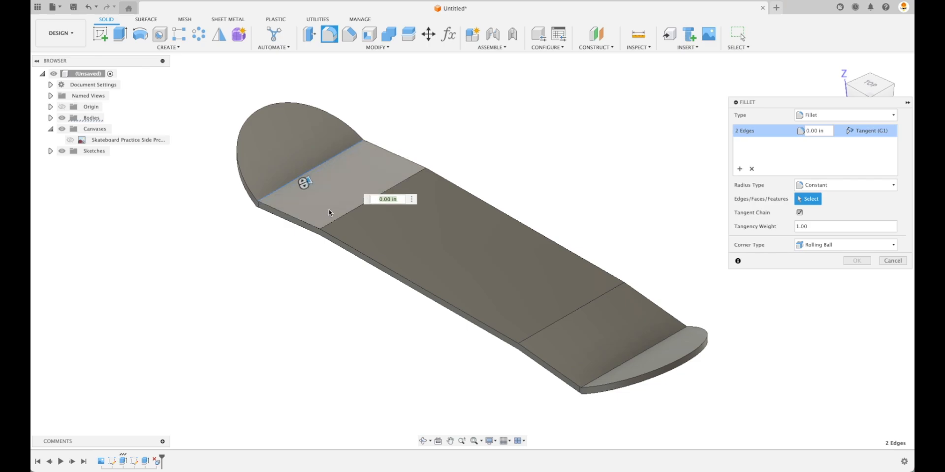
click(358, 210)
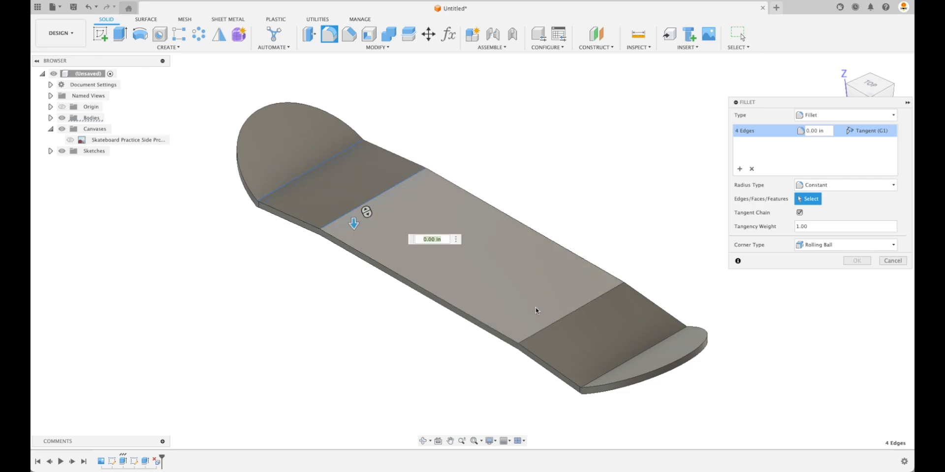
click(584, 311)
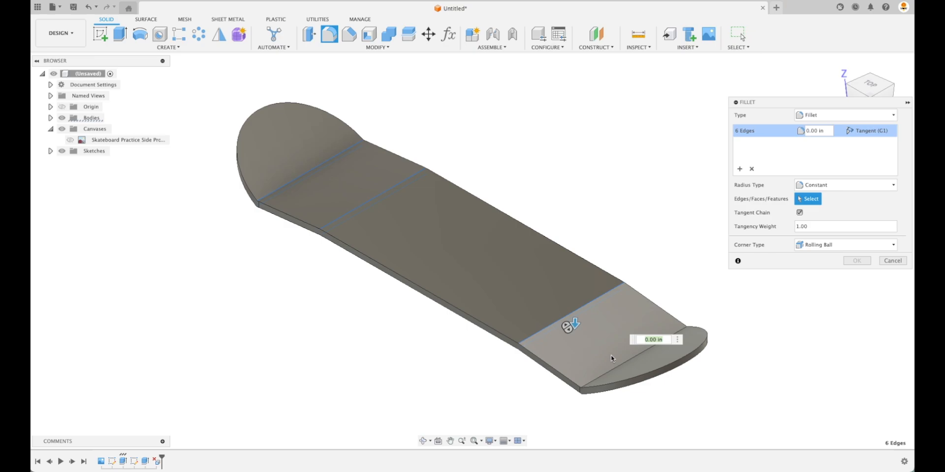
click(626, 366)
click(627, 368)
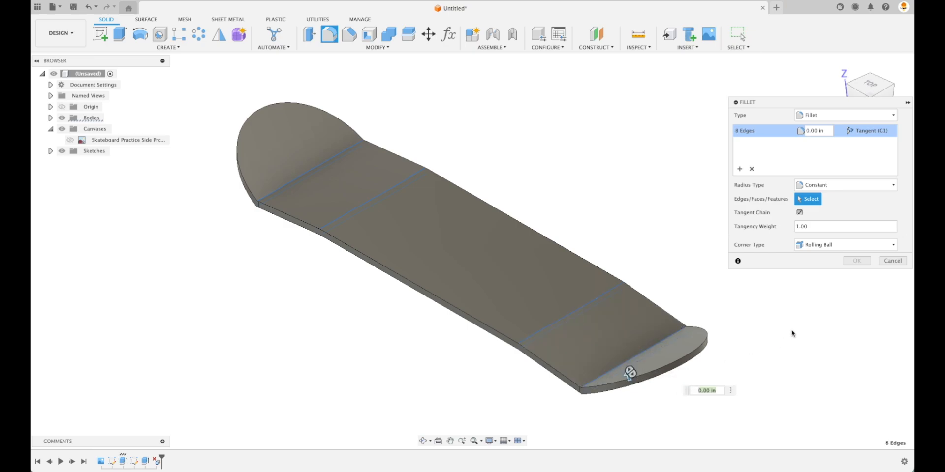
shift+middle_drag(645, 389, 662, 290)
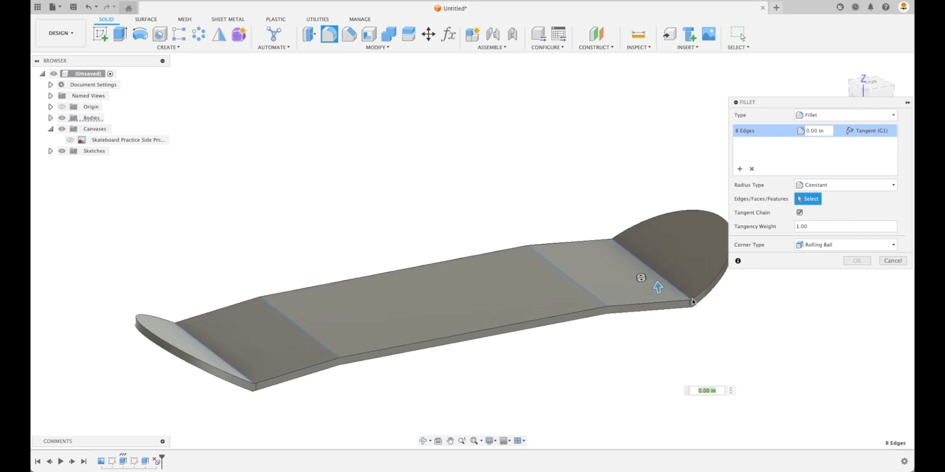
drag(658, 285, 657, 279)
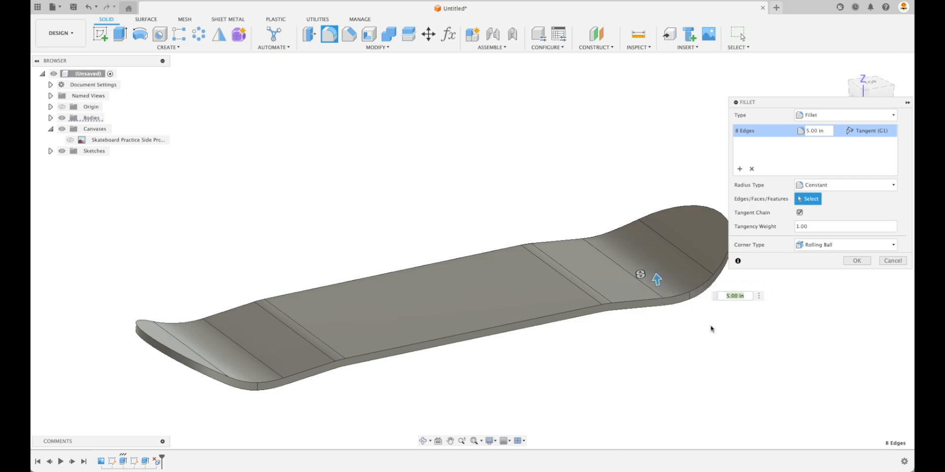
shift+middle_drag(713, 345, 520, 394)
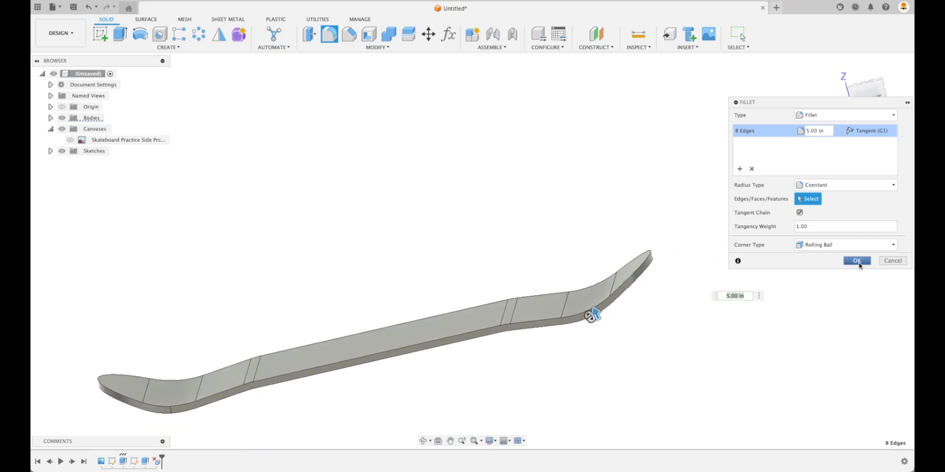
click(856, 261)
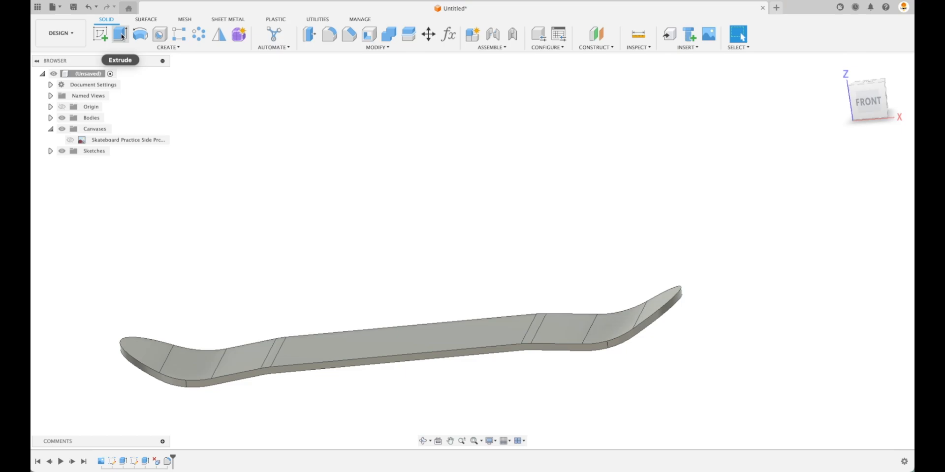
- Apply a Full Round Fillet to the side faces around the deck's perimeter, then return to the home view
click(329, 34)
scroll(640, 402, up, 8)
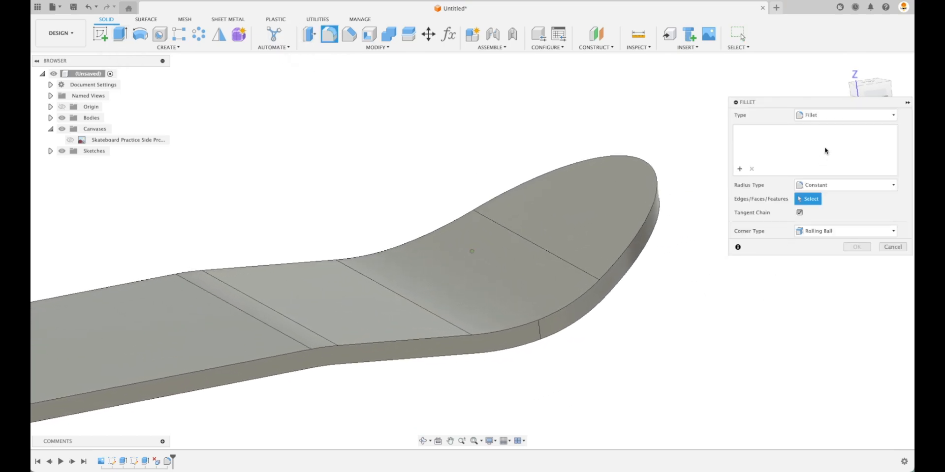
click(834, 116)
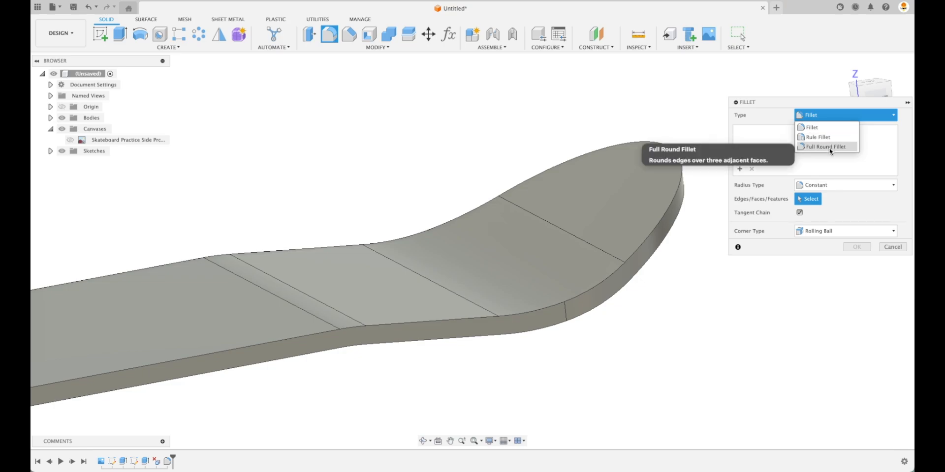
click(829, 147)
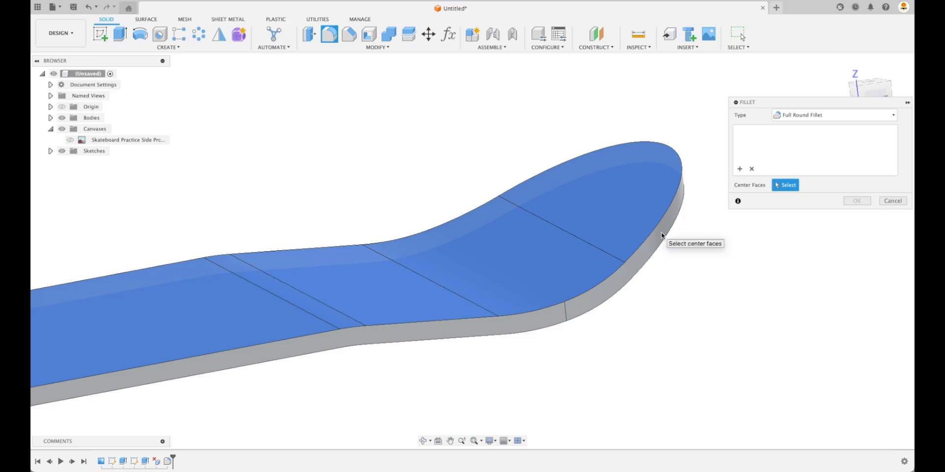
click(661, 236)
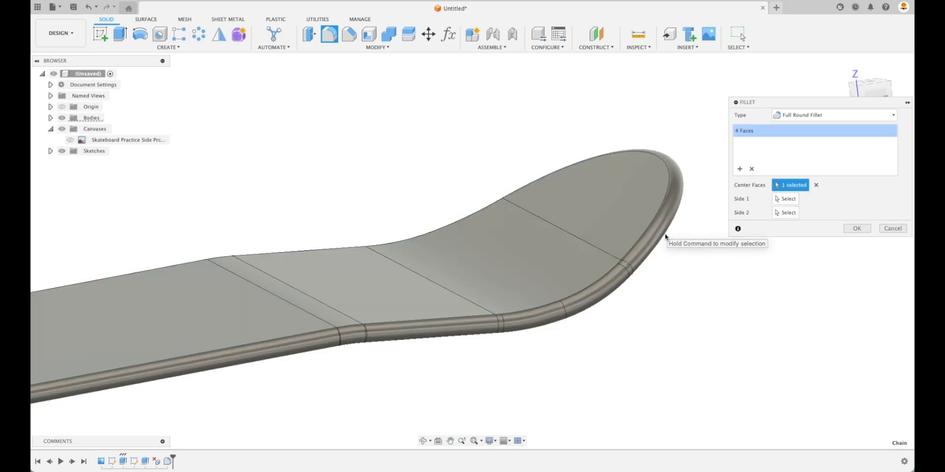
scroll(662, 261, down, 5)
scroll(632, 262, down, 5)
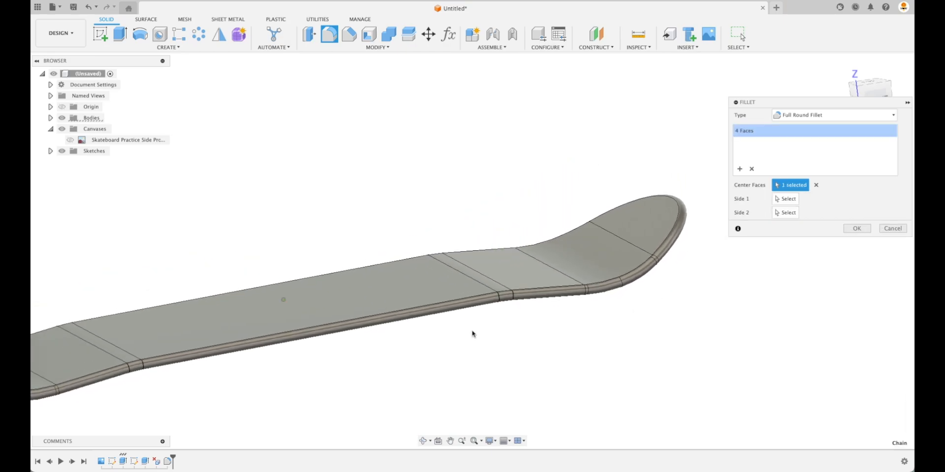
shift+middle_drag(487, 375, 610, 378)
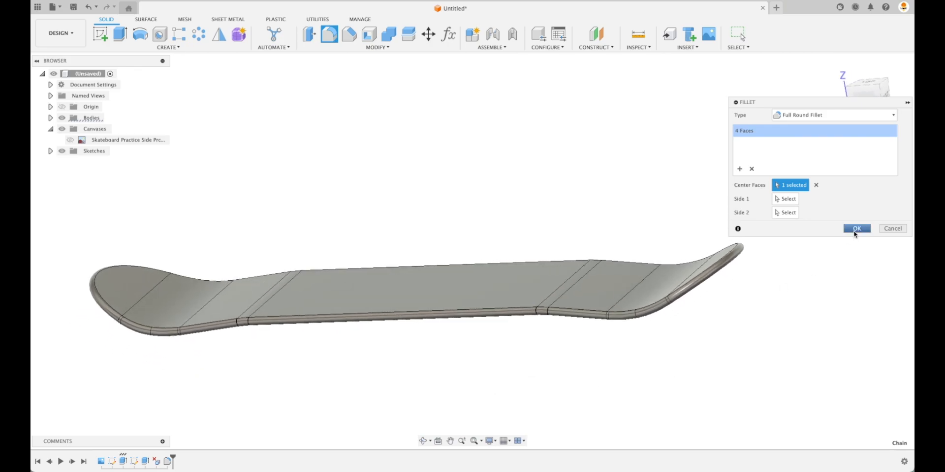
key(Return)
click(840, 65)
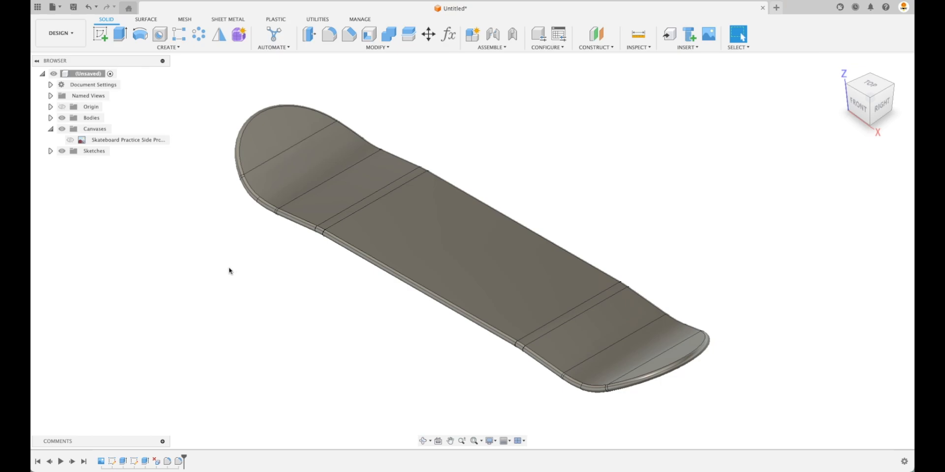
- Duplicate the deck body in place by copying and pasting it without any offset, and hide the original body
click(147, 20)
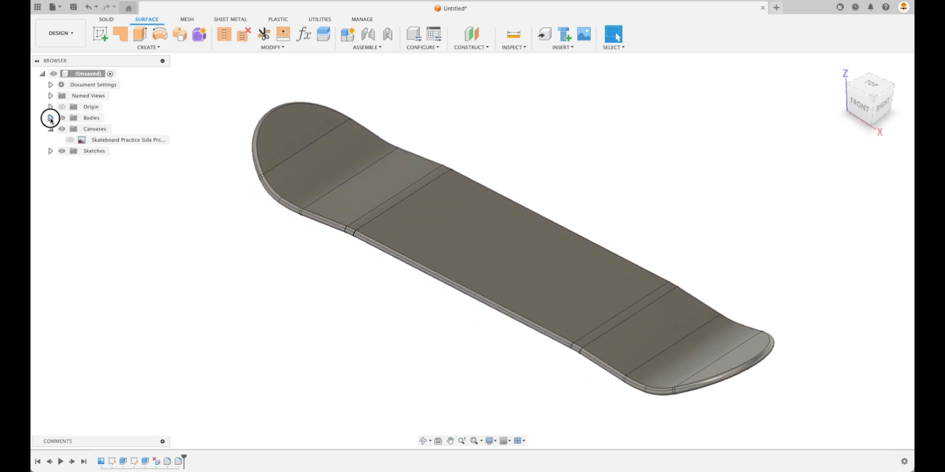
click(51, 118)
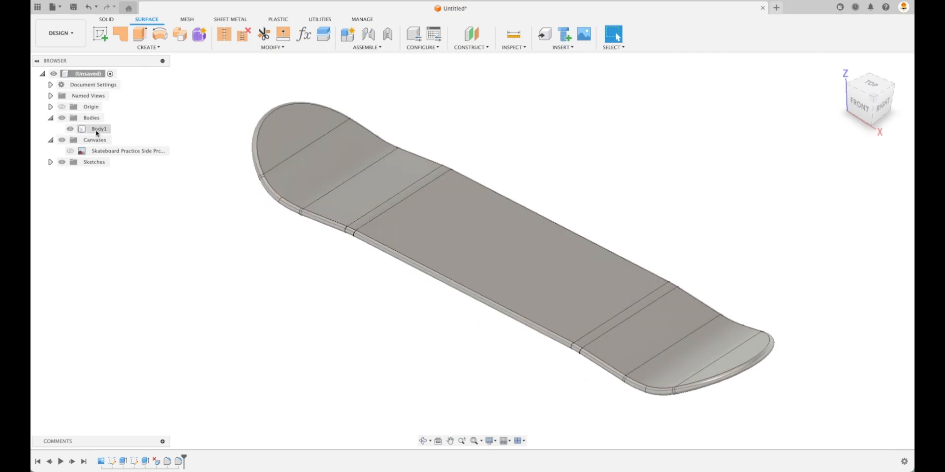
right_click(96, 130)
click(132, 248)
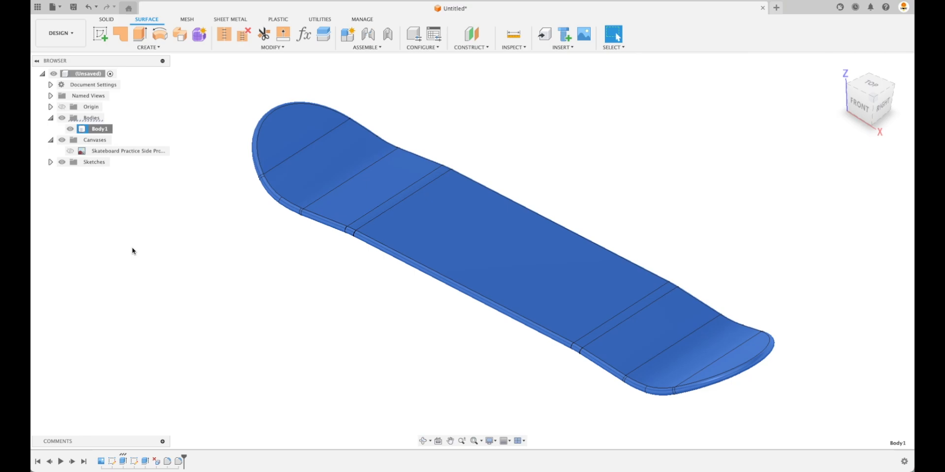
right_click(96, 122)
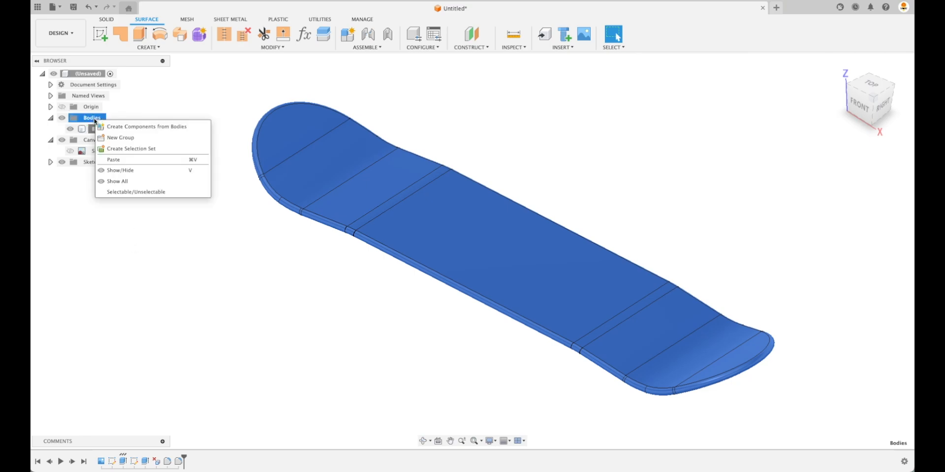
click(118, 159)
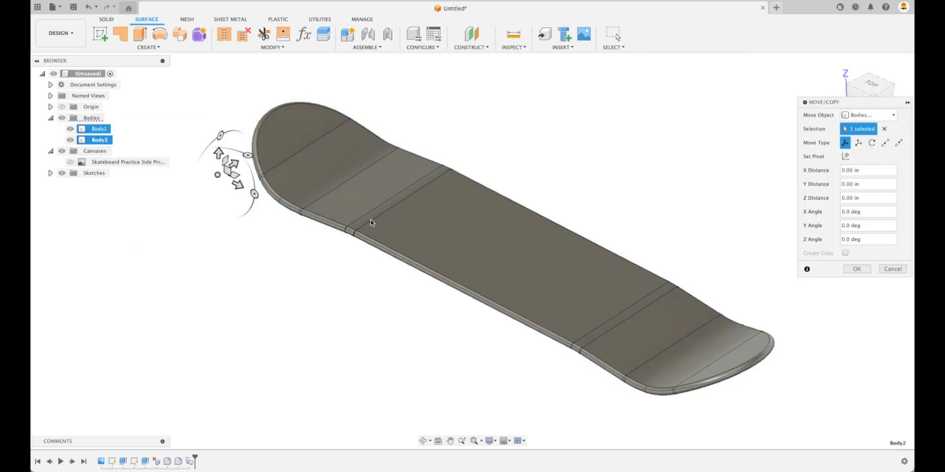
click(856, 269)
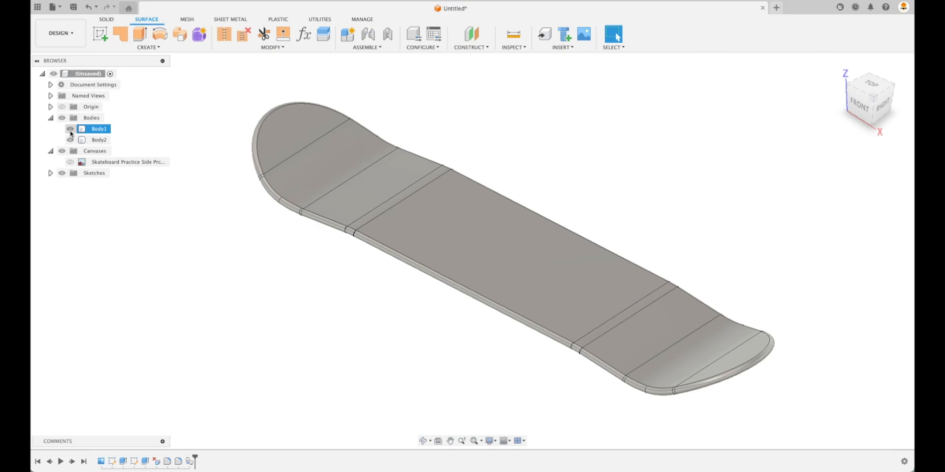
click(71, 130)
- Try to delete the underside faces of the copied deck with the solid modelling tools
shift+scroll(214, 350, down, 10)
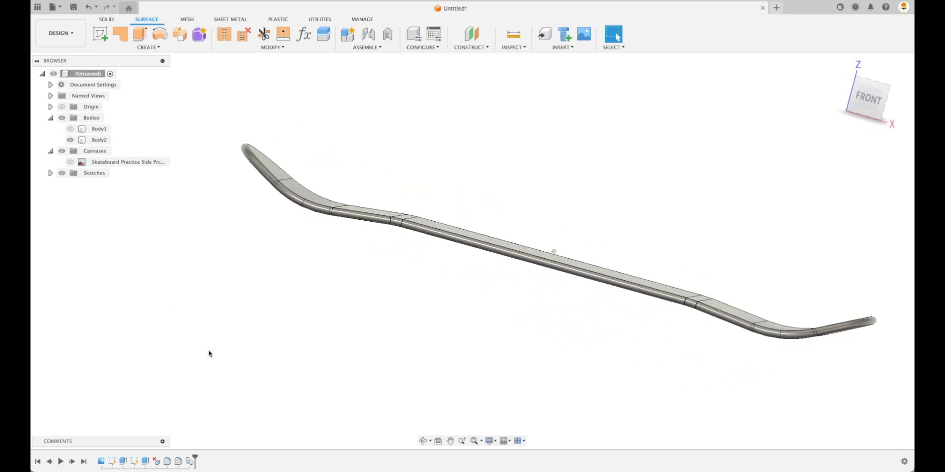
shift+scroll(208, 355, right, 4)
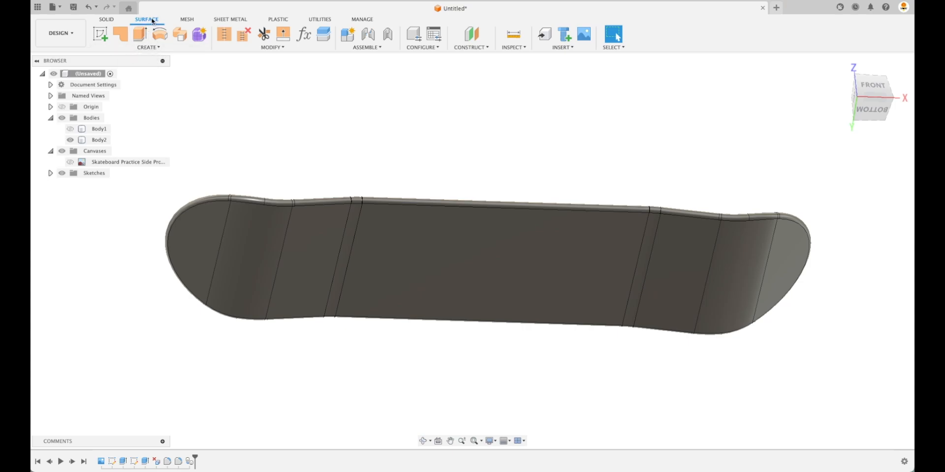
click(106, 19)
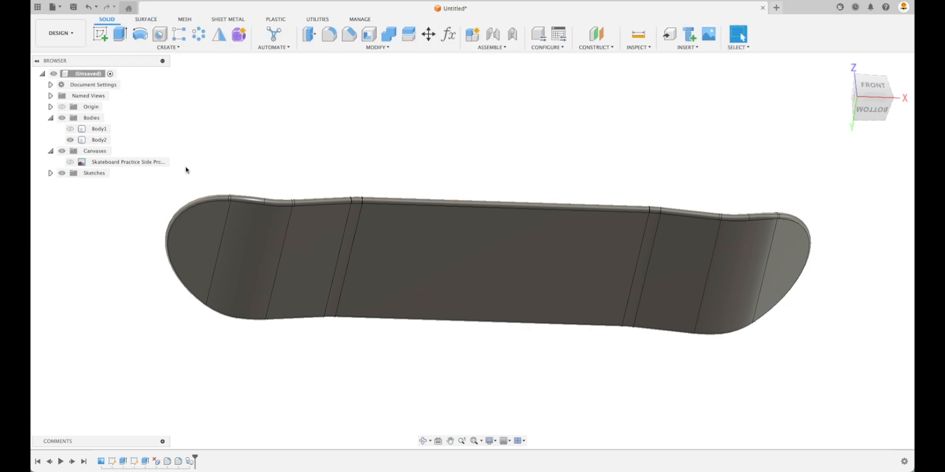
click(198, 252)
super+click(255, 262)
super+click(320, 254)
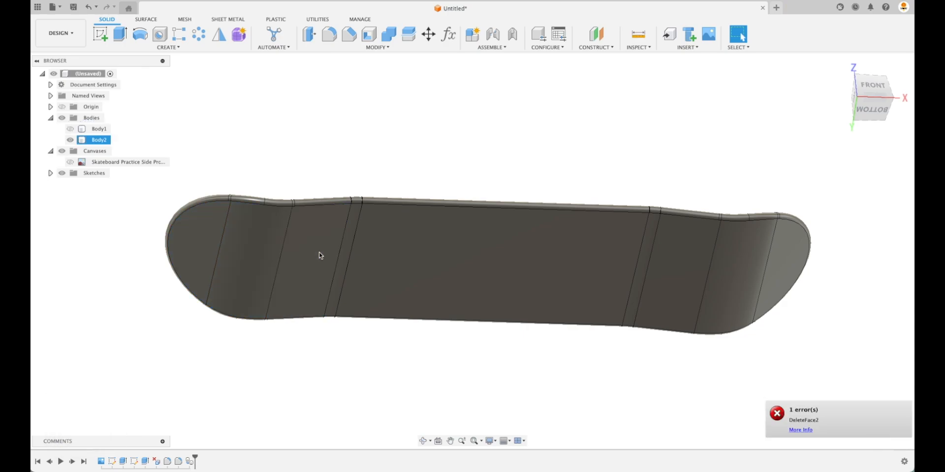
click(799, 430)
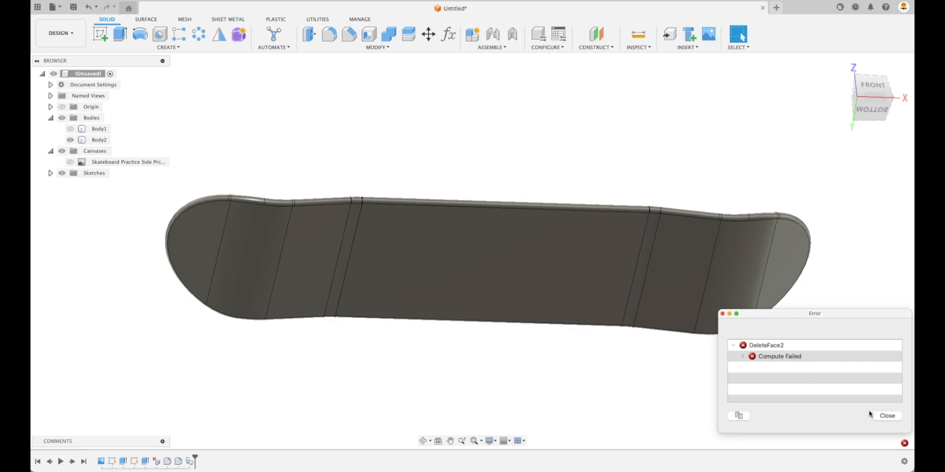
click(887, 417)
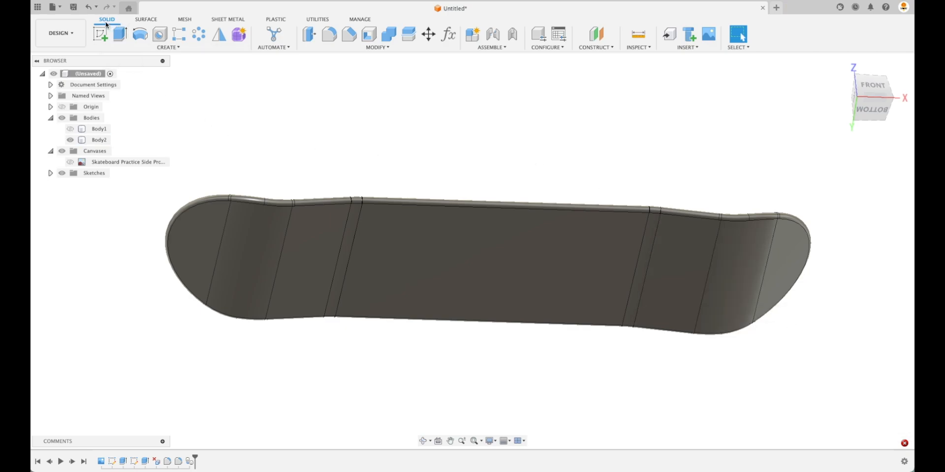
- Delete all the underside faces of the copied deck with the surface modelling tools, leaving an open surface body
click(145, 20)
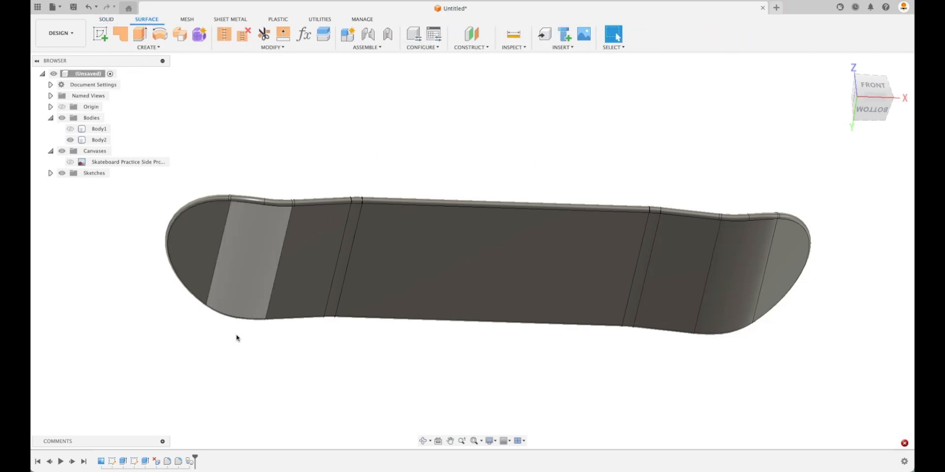
click(205, 253)
super+click(256, 244)
super+click(305, 233)
super+click(349, 228)
super+click(443, 236)
super+click(646, 246)
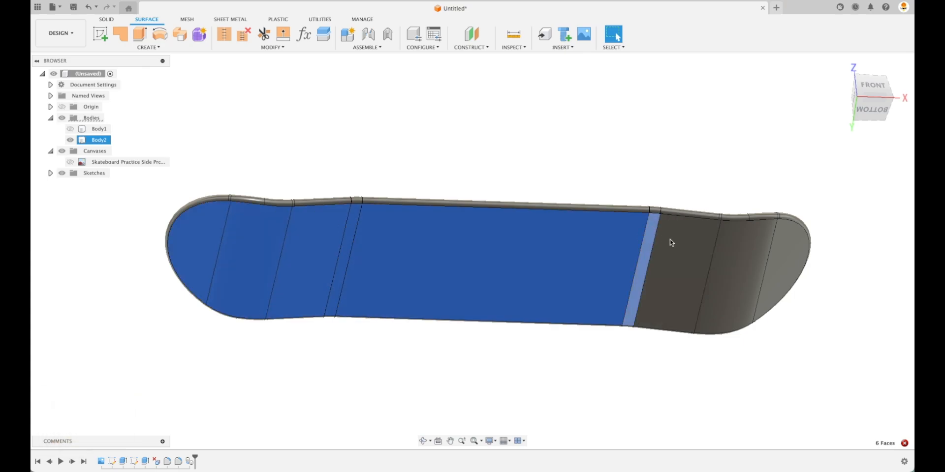
super+click(672, 243)
super+click(748, 243)
key(Delete)
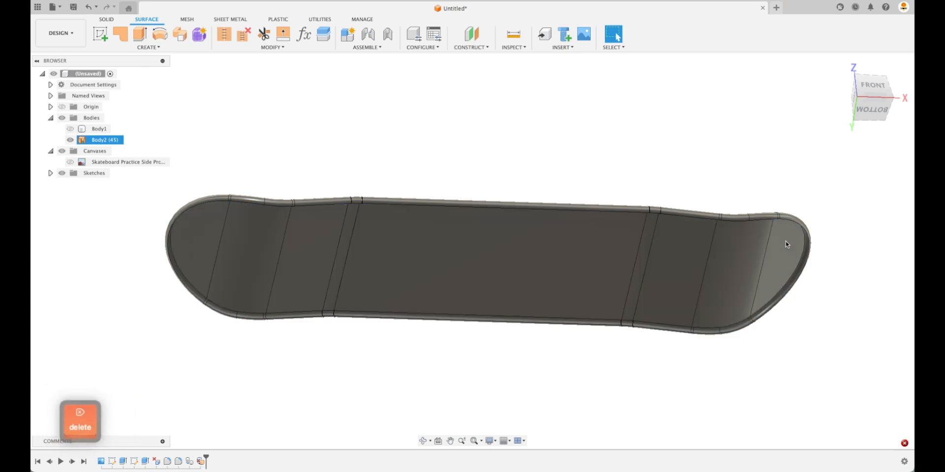
- Examine the opened underside of the copied deck and compare its body type with the hidden original
shift+scroll(416, 418, up, 8)
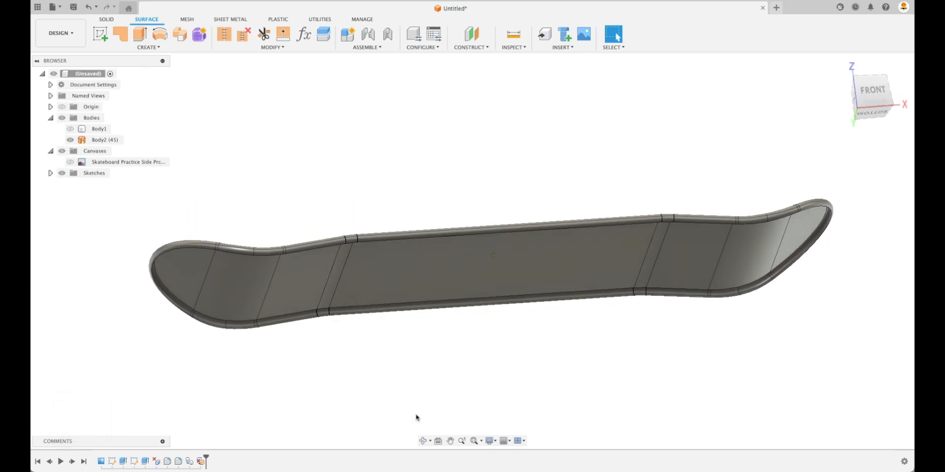
shift+scroll(416, 417, down, 4)
shift+scroll(416, 418, down, 2)
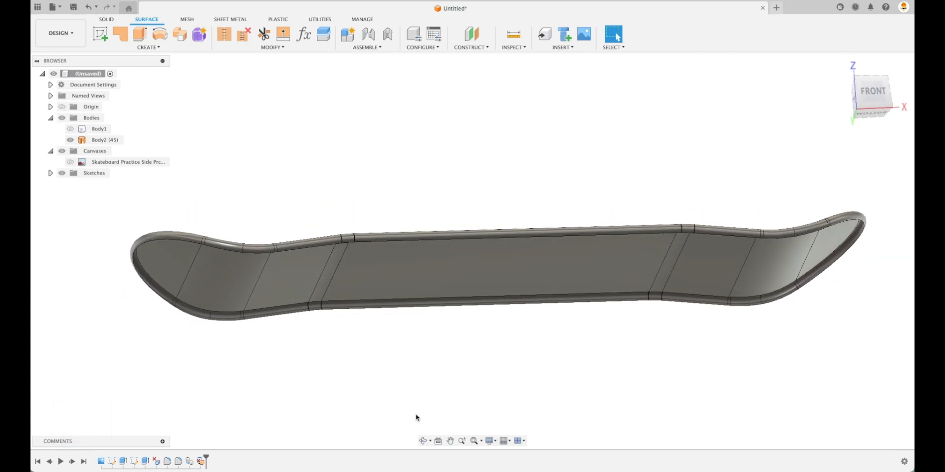
shift+scroll(415, 418, left, 4)
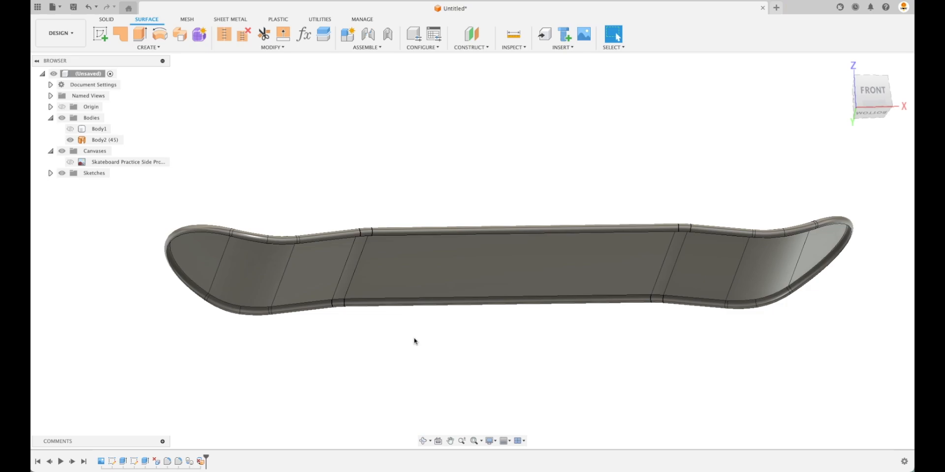
scroll(402, 325, right, 2)
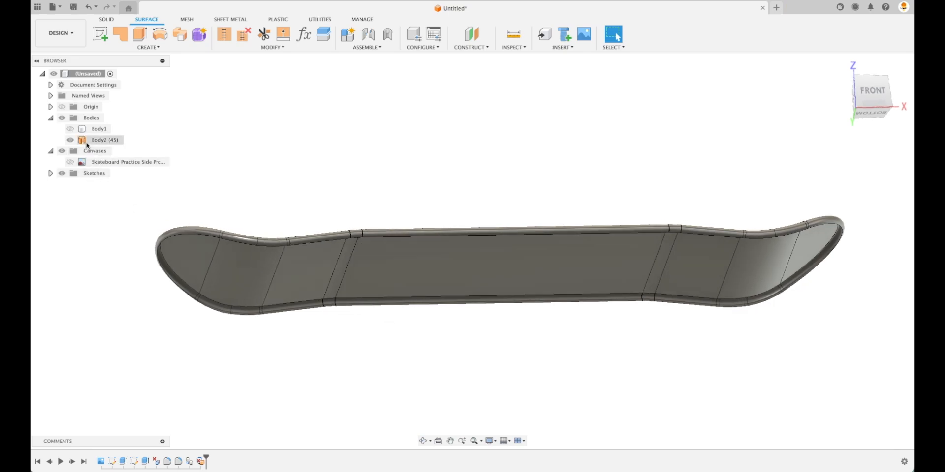
click(85, 141)
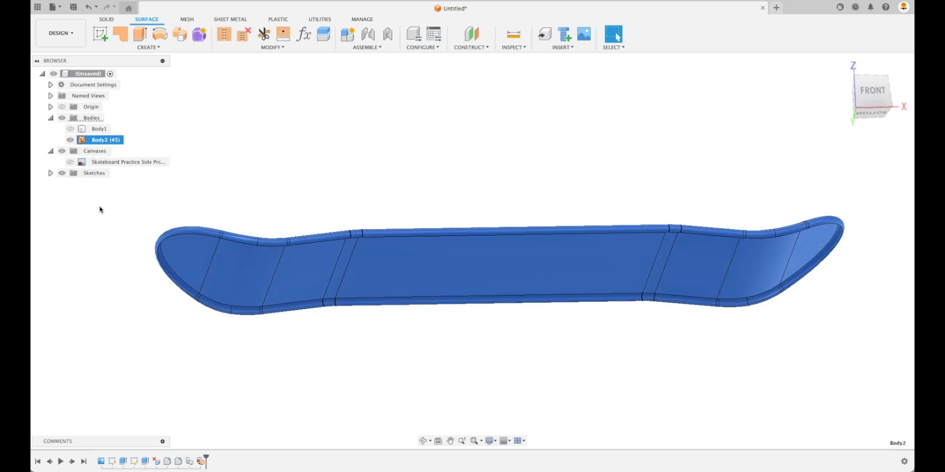
click(96, 249)
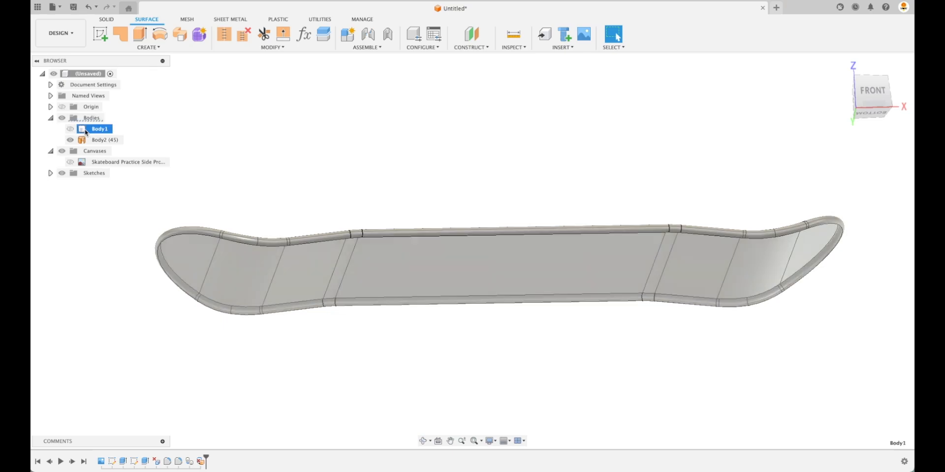
click(87, 130)
click(108, 303)
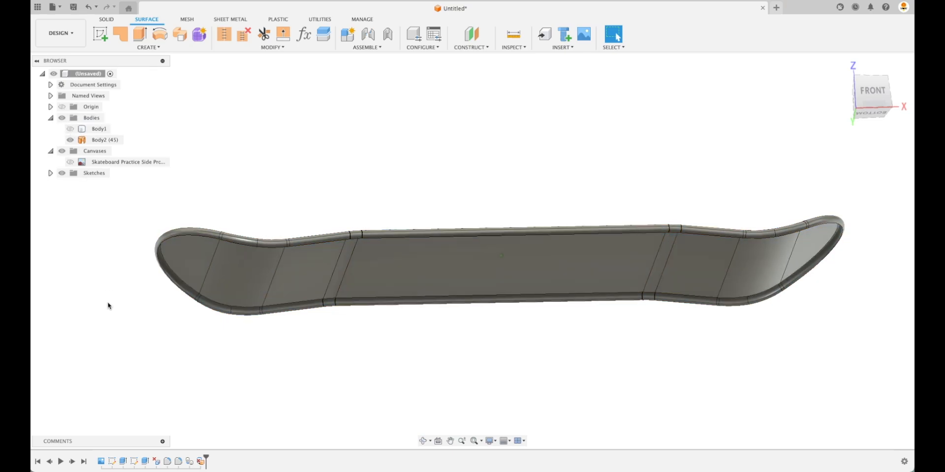
- Delete all the rounded edge faces around the perimeter of the copied deck, leaving only its top surface
shift+scroll(108, 302, up, 10)
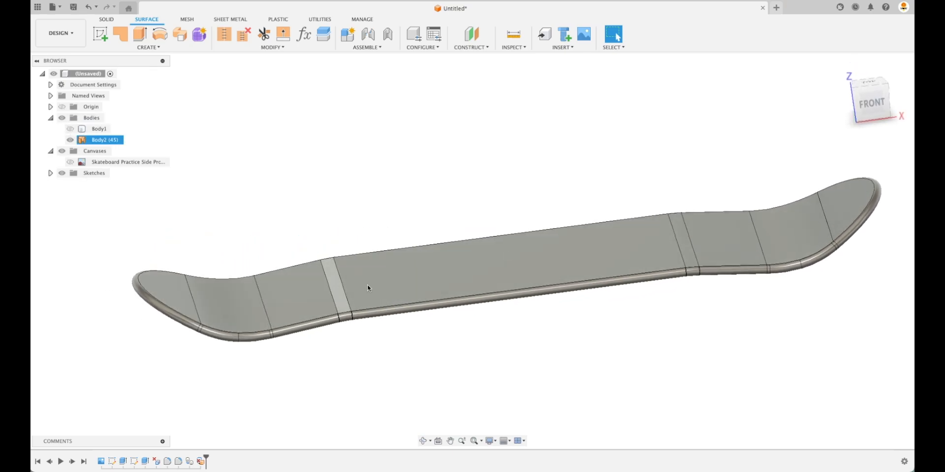
shift+middle_drag(507, 316, 192, 281)
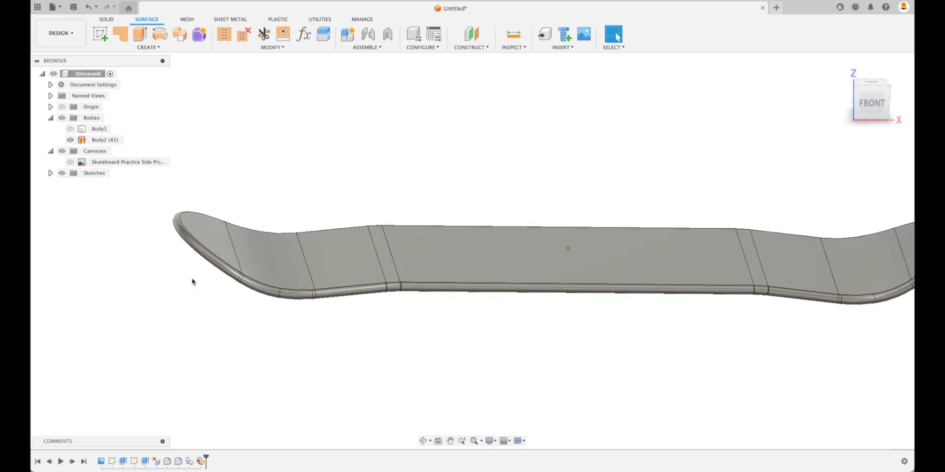
scroll(237, 323, up, 10)
click(189, 309)
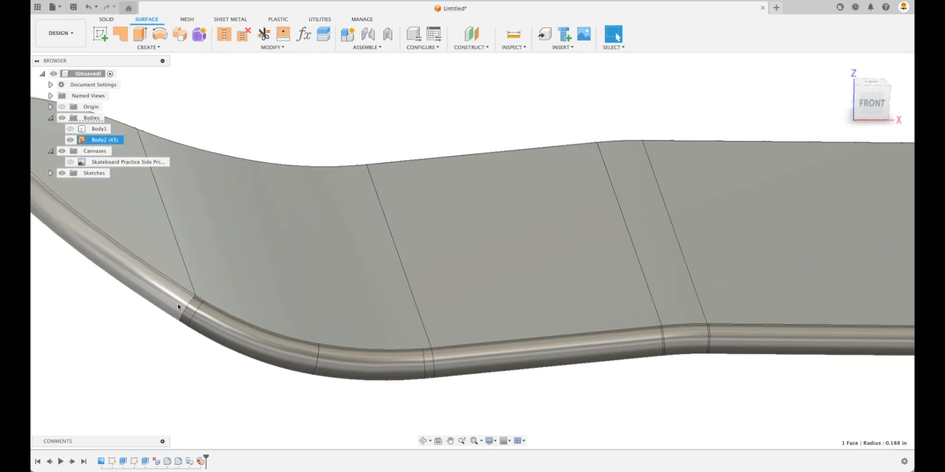
shift+click(178, 303)
shift+click(270, 347)
shift+click(370, 362)
scroll(640, 340, up, 8)
shift+click(616, 339)
shift+click(738, 335)
scroll(397, 297, down, 10)
shift+click(672, 275)
shift+click(643, 288)
shift+click(571, 324)
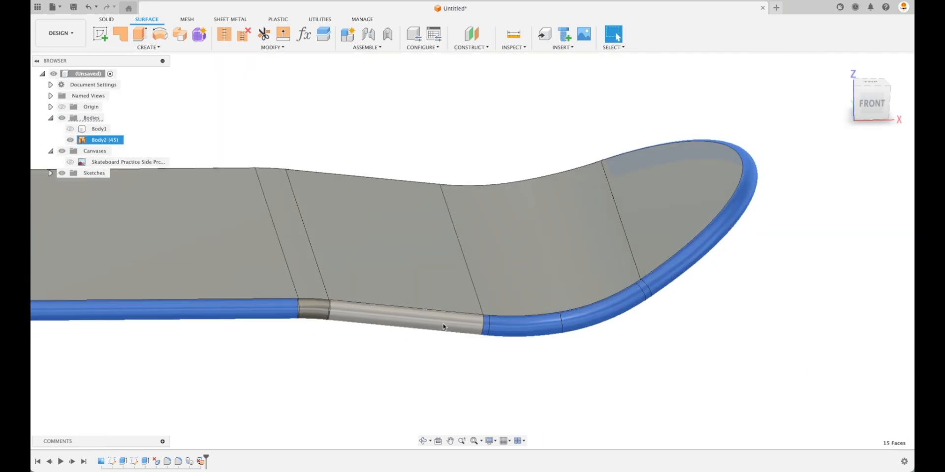
shift+click(442, 325)
scroll(335, 311, up, 6)
shift+click(445, 320)
shift+middle_drag(481, 344, 308, 422)
shift+click(364, 389)
shift+click(446, 404)
scroll(475, 329, up, 10)
shift+click(474, 329)
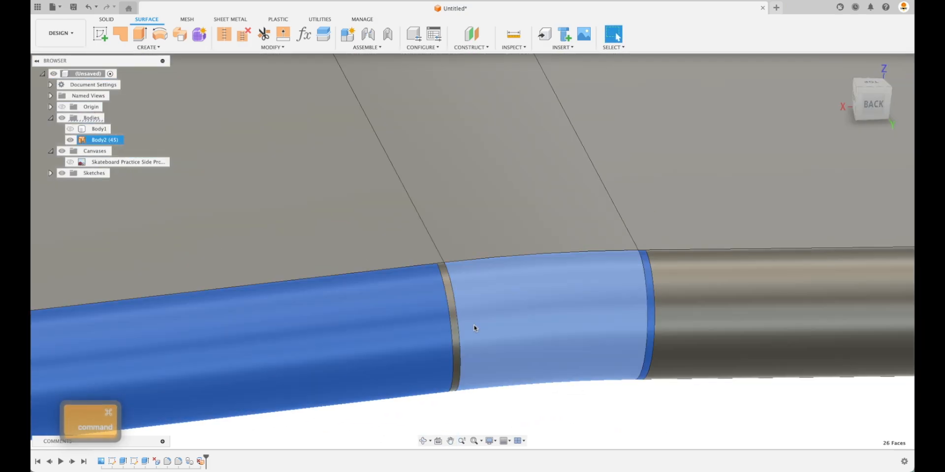
scroll(475, 328, down, 10)
shift+click(817, 298)
shift+click(703, 321)
shift+click(531, 307)
shift+click(394, 304)
scroll(391, 303, up, 8)
shift+click(305, 301)
shift+click(458, 306)
scroll(482, 320, down, 10)
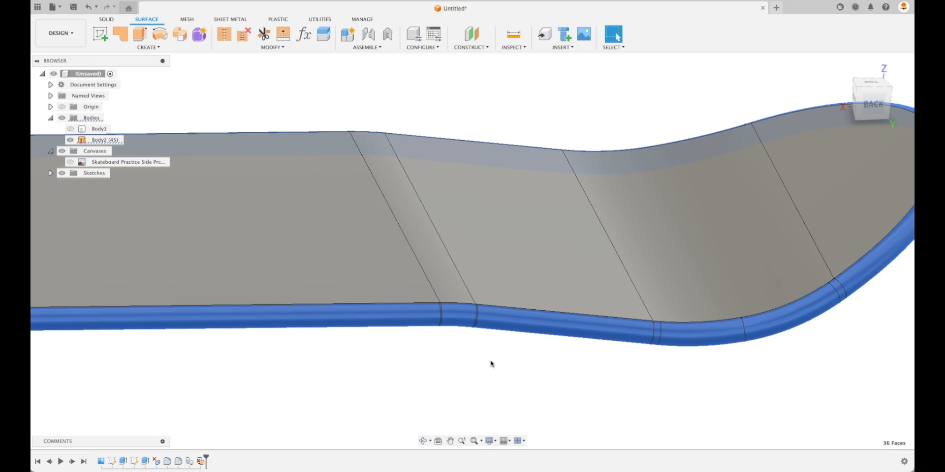
key(Delete)
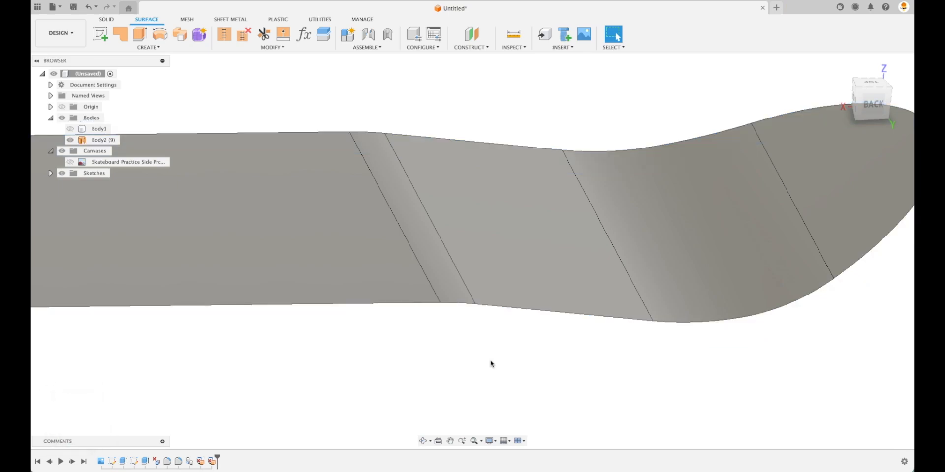
- Thicken the remaining top surface by 0.05 in on one side as a new body
key(super)
shift+middle_drag(593, 322, 682, 298)
click(839, 68)
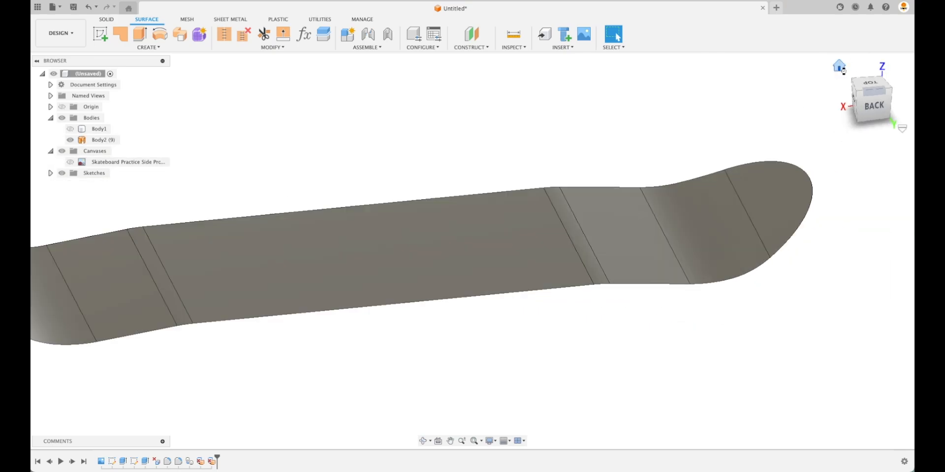
click(344, 173)
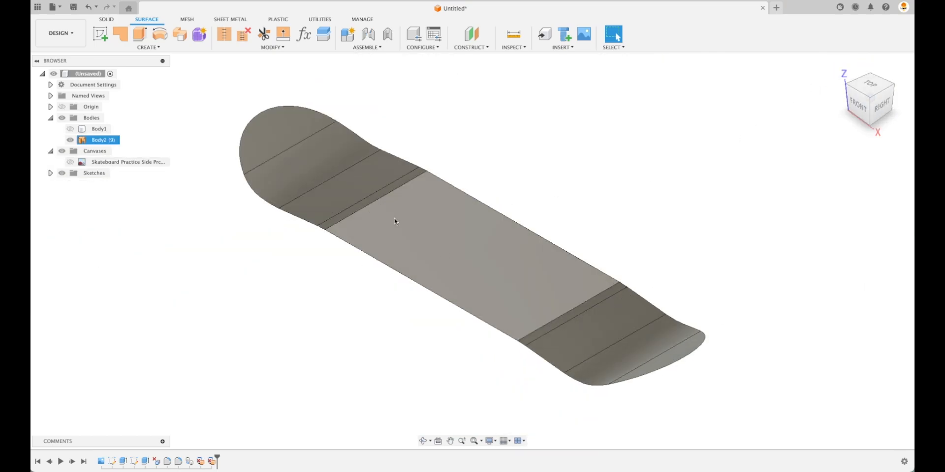
click(610, 165)
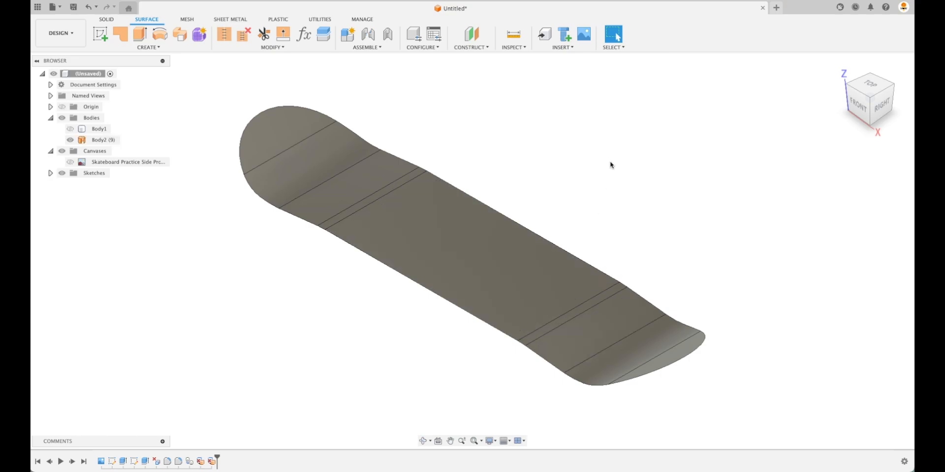
click(155, 48)
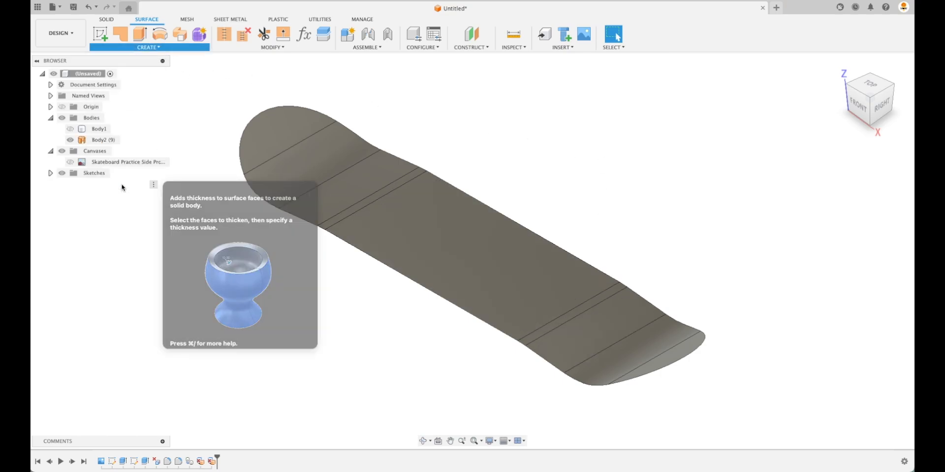
click(111, 184)
click(304, 170)
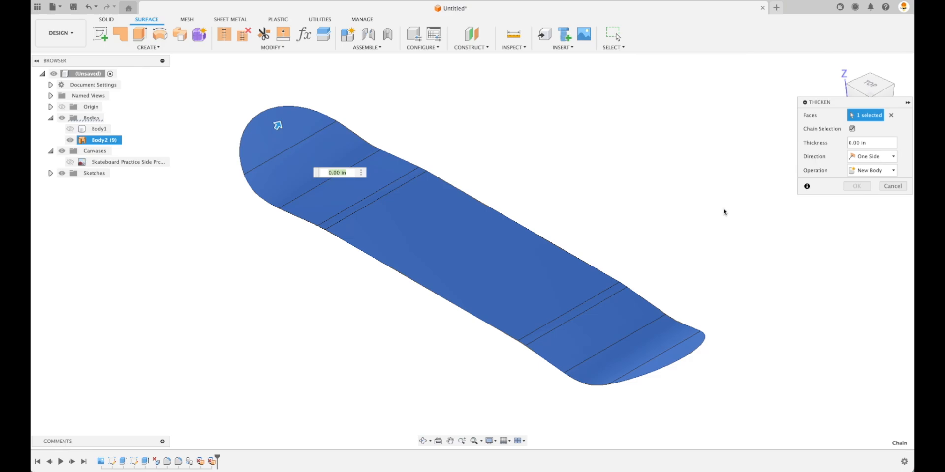
drag(277, 126, 282, 116)
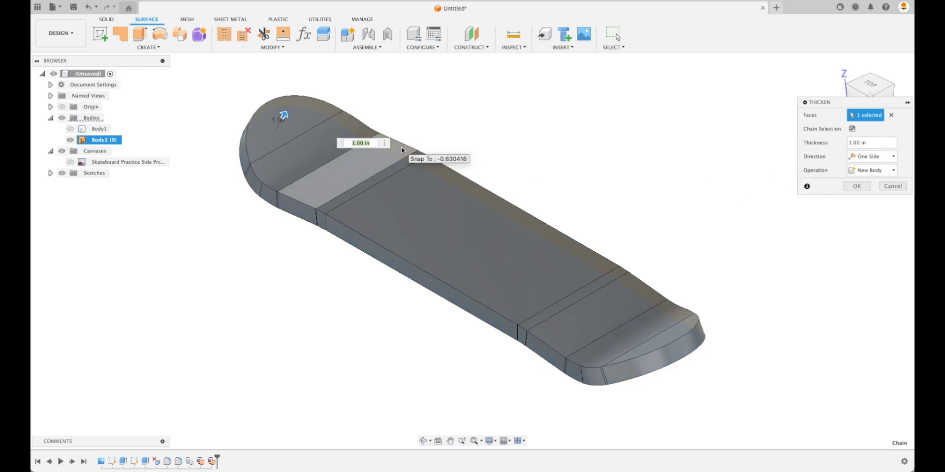
text(.05)
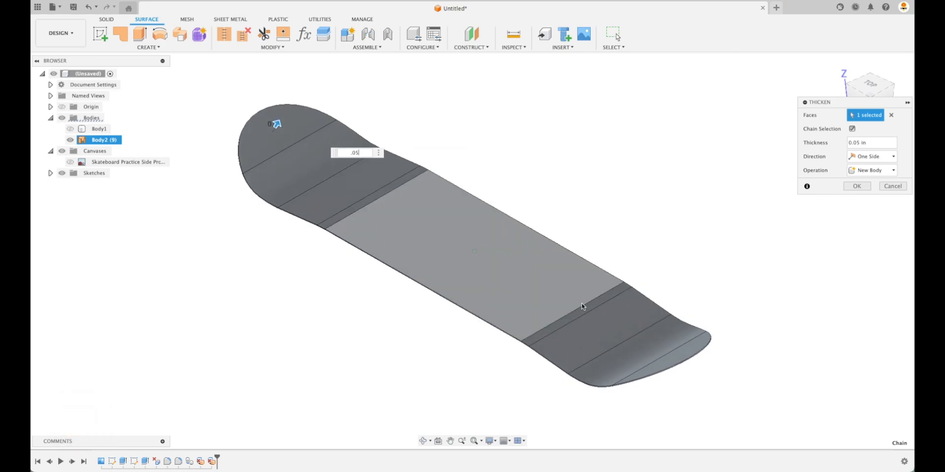
click(859, 187)
- Show the original deck body, compare it with and without the thickened layer, and leave that layer hidden
click(70, 128)
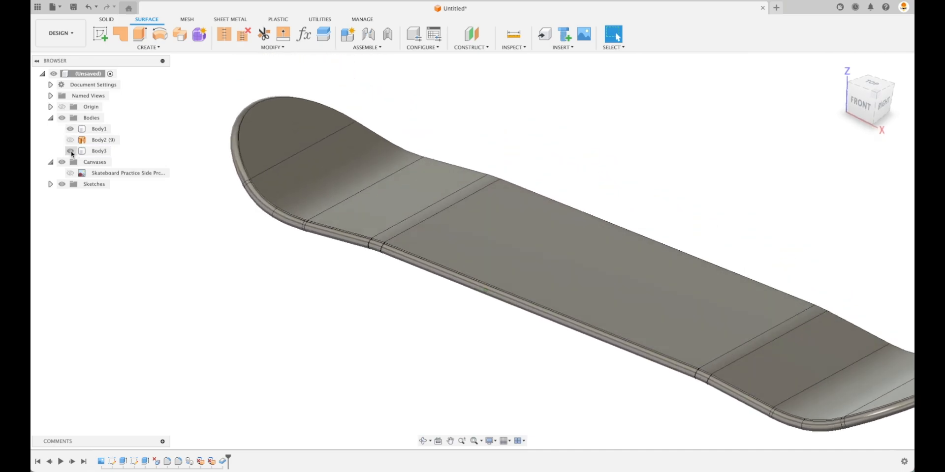
click(71, 151)
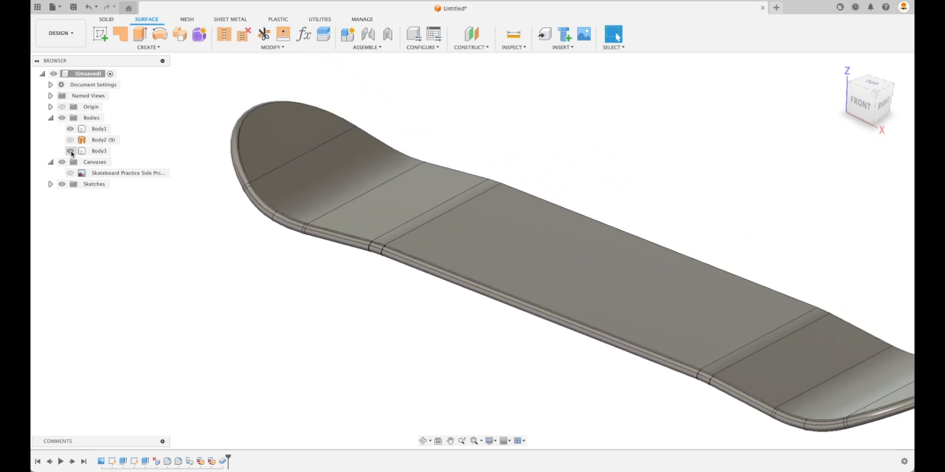
click(71, 153)
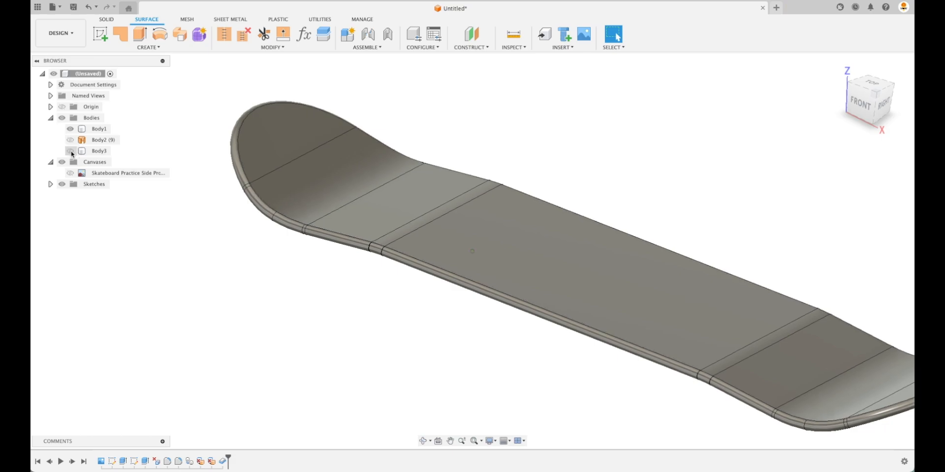
- Rename the original deck body as Skateboard
click(837, 64)
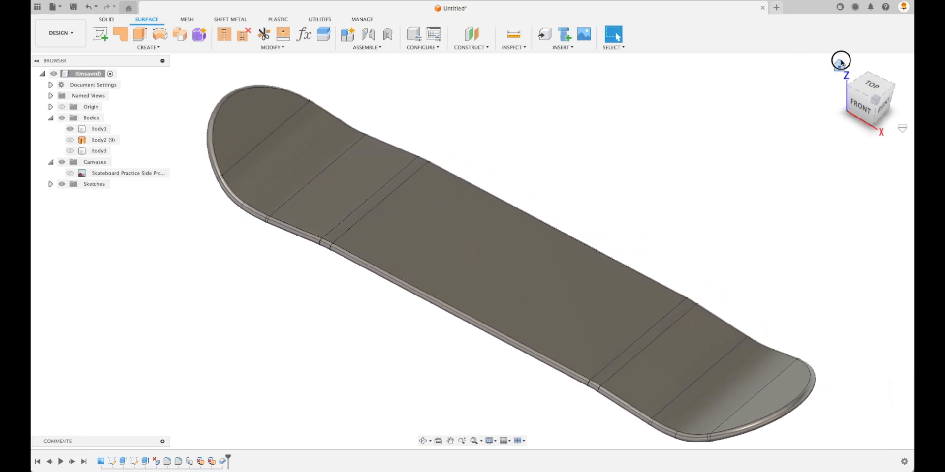
click(102, 129)
double_click(104, 129)
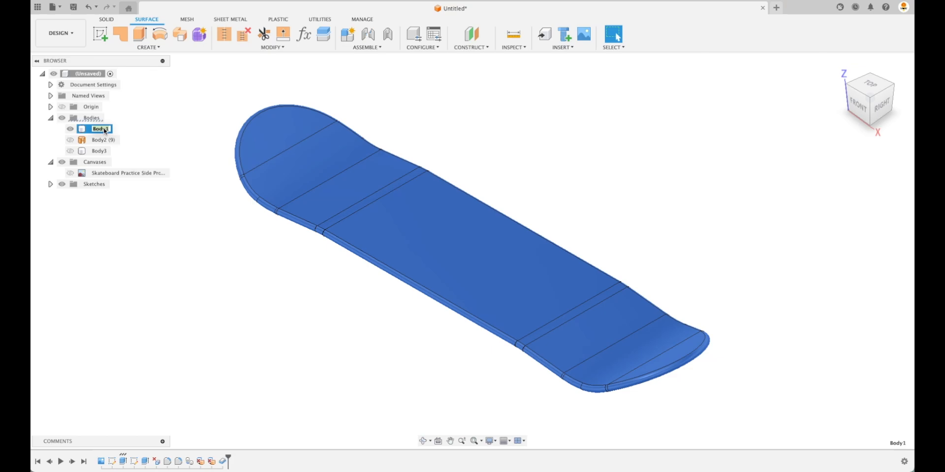
text(Skateboard)
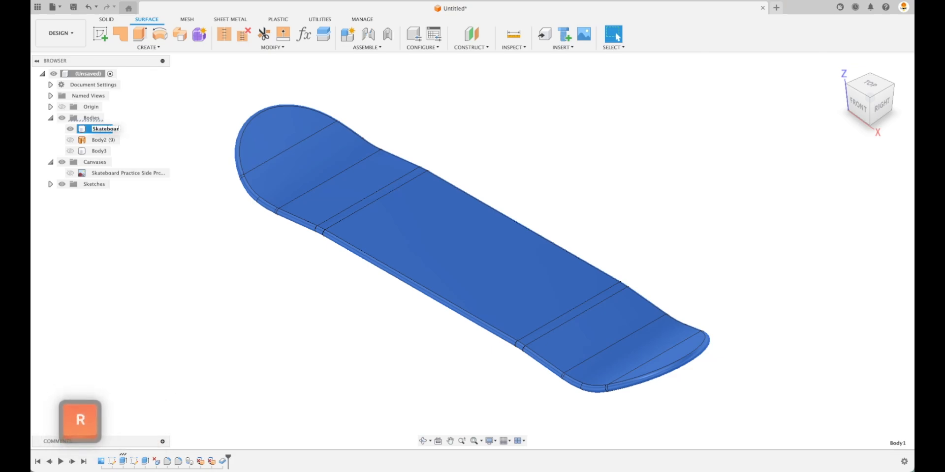
key(Return)
- Rename the thickened top layer body as Grip
click(99, 151)
double_click(99, 151)
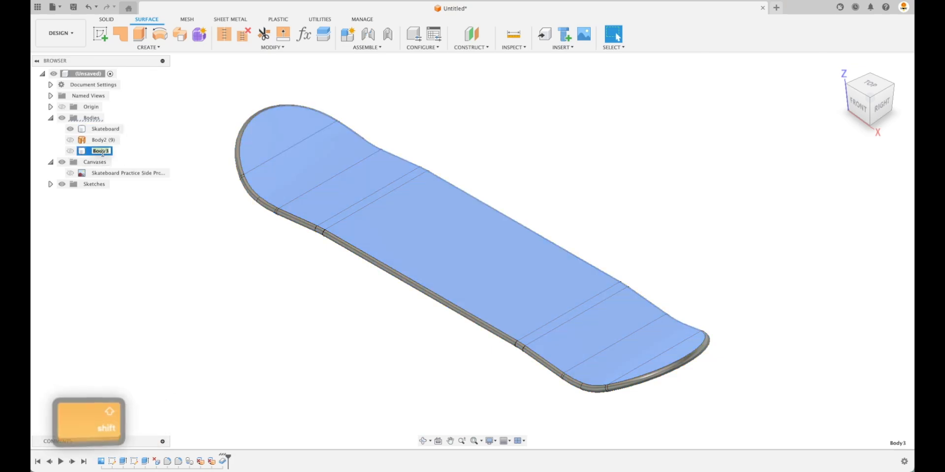
text(Grip)
key(Return)
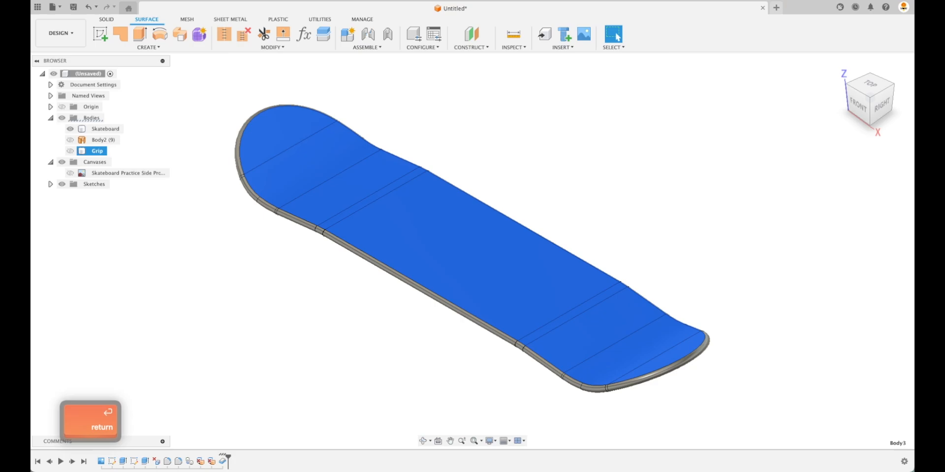
click(281, 304)
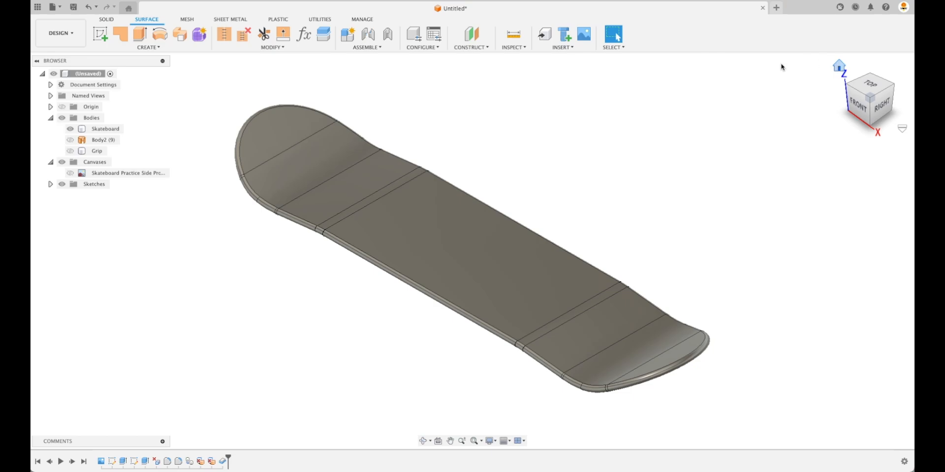
click(111, 129)
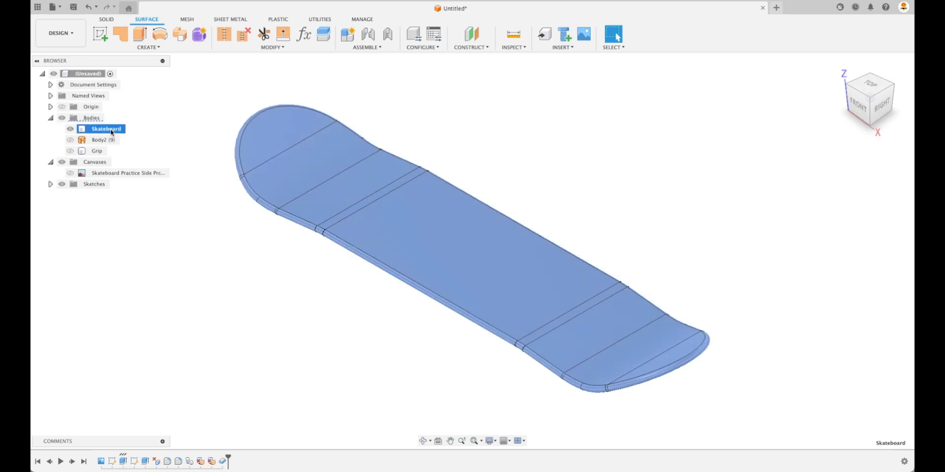
click(99, 152)
click(218, 248)
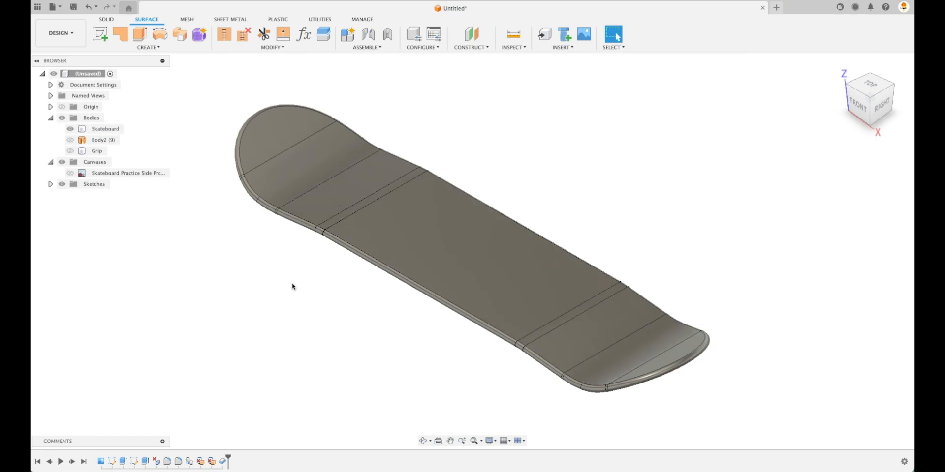
key(a)
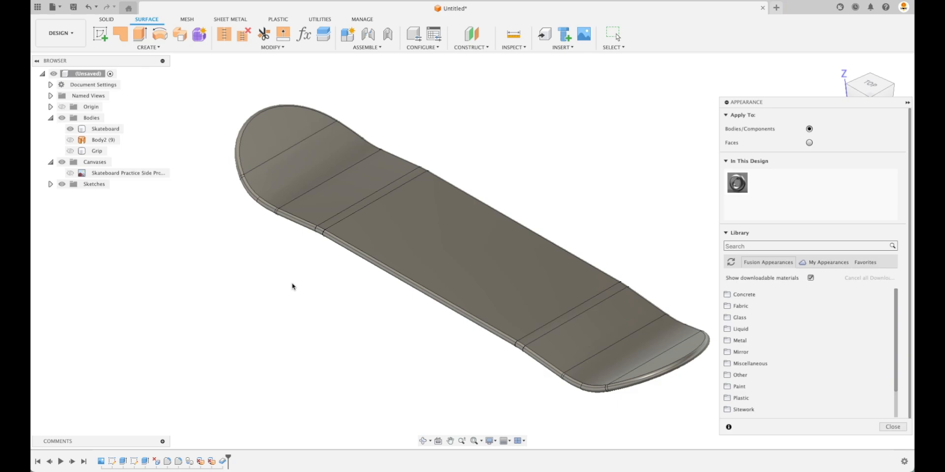
right_click(422, 241)
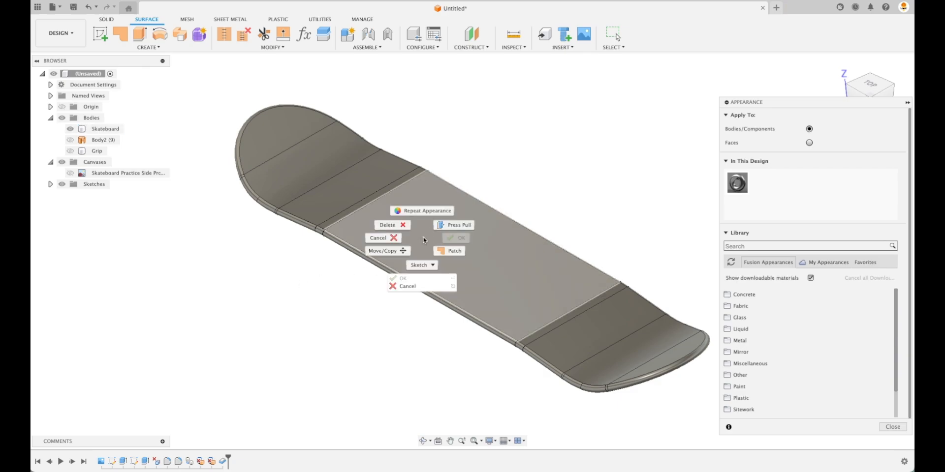
click(894, 426)
right_click(442, 240)
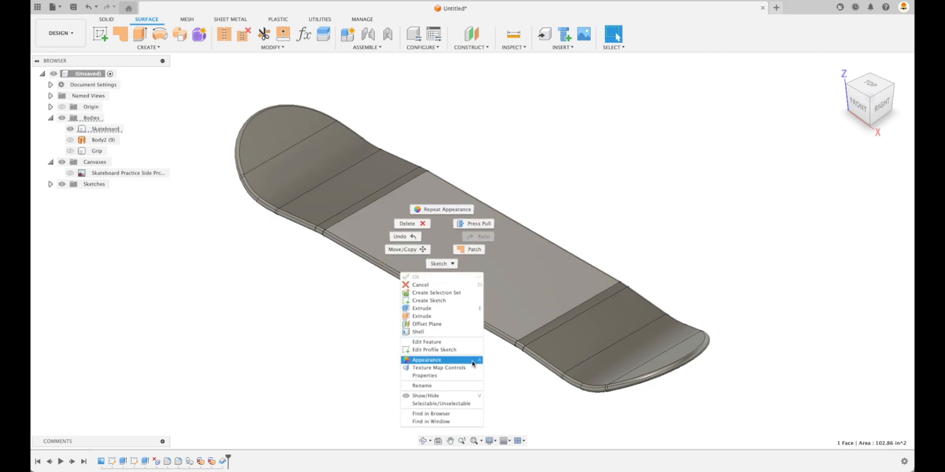
- Apply the Oak - Glossy wood appearance to the whole Skateboard body
key(a)
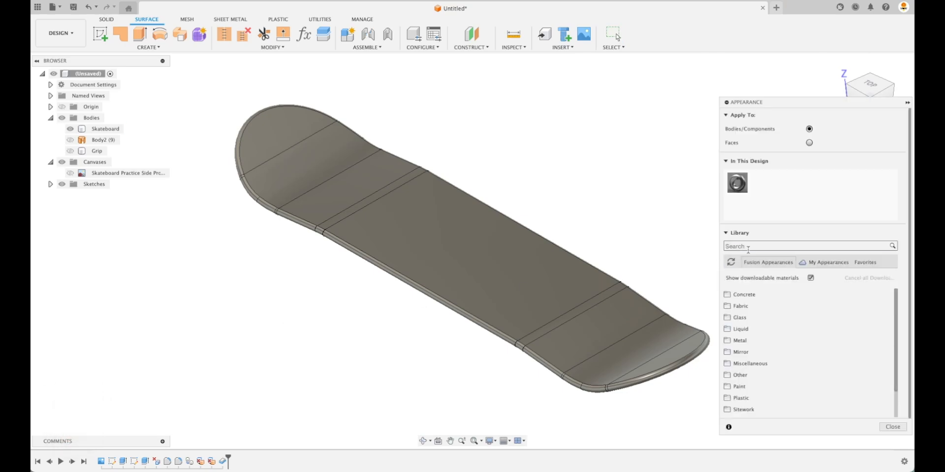
scroll(748, 374, down, 3)
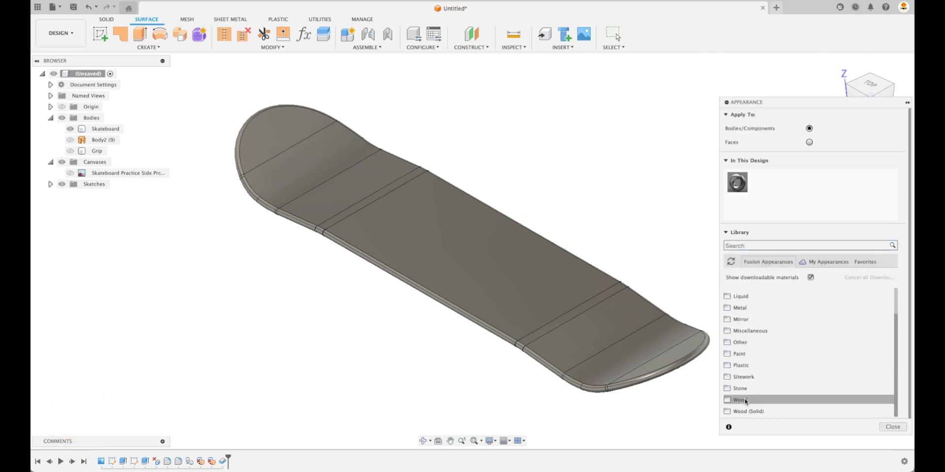
click(746, 400)
scroll(807, 374, down, 3)
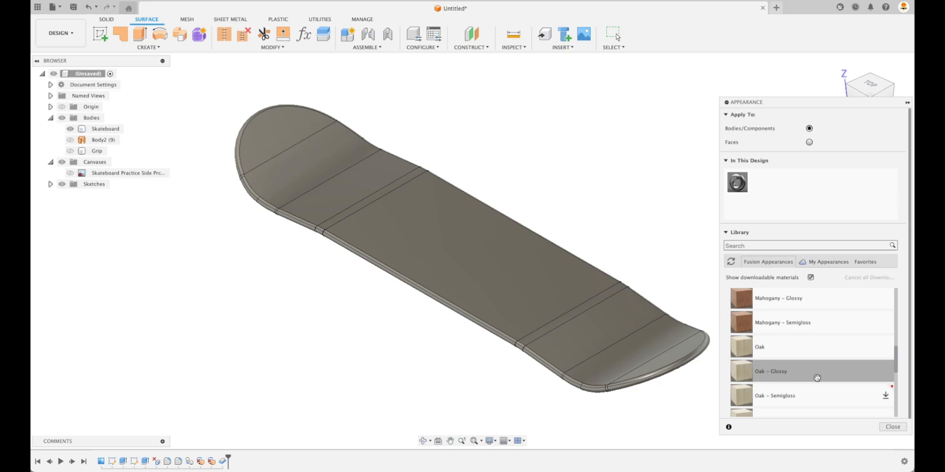
scroll(817, 378, down, 2)
drag(803, 319, 100, 131)
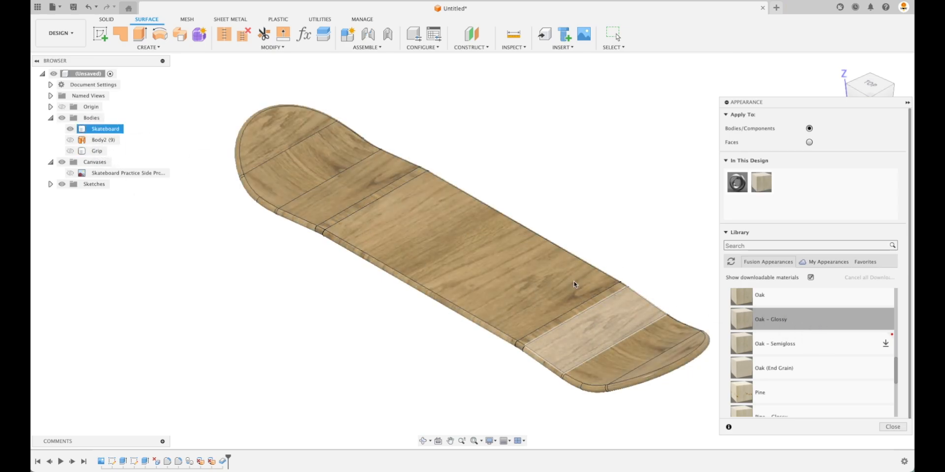
- Show the Grip body, search the appearance library for "textured", and apply Plastic - Texture - Random to the whole body
click(70, 151)
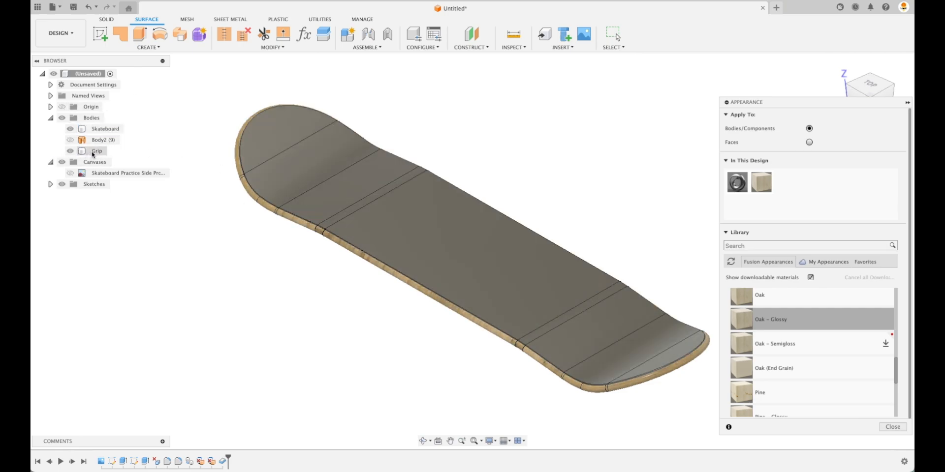
click(94, 153)
click(766, 247)
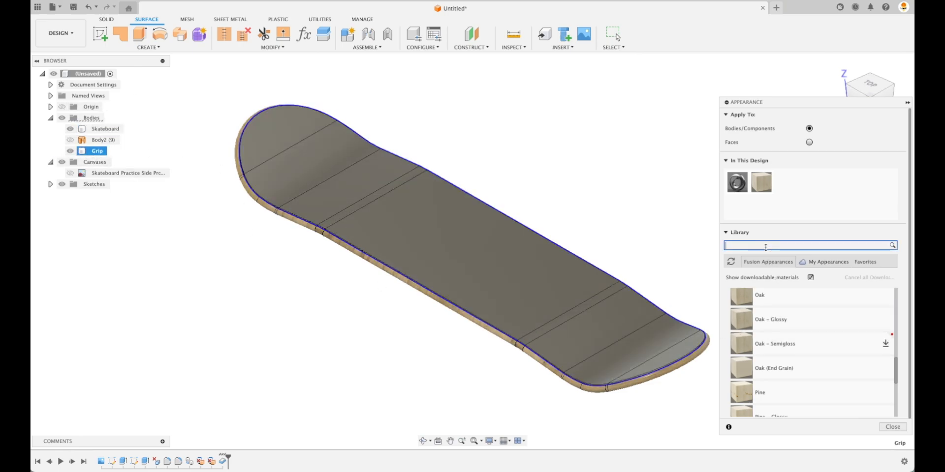
text(textured)
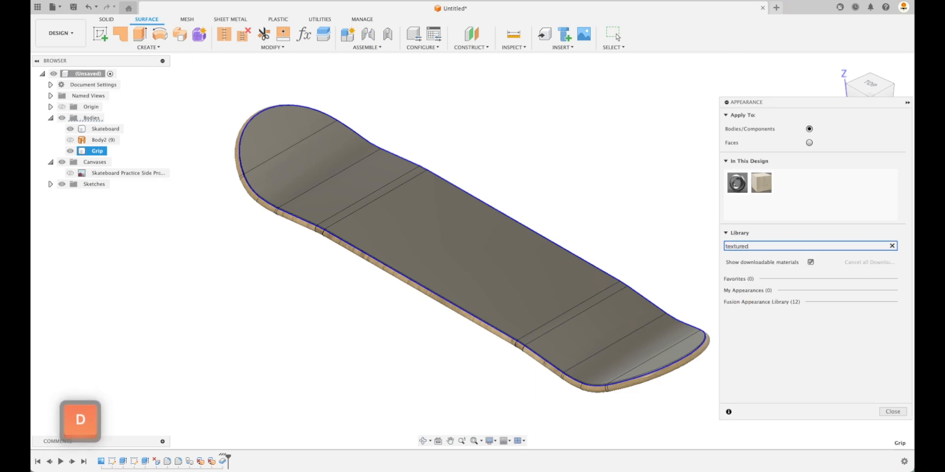
click(782, 302)
click(783, 302)
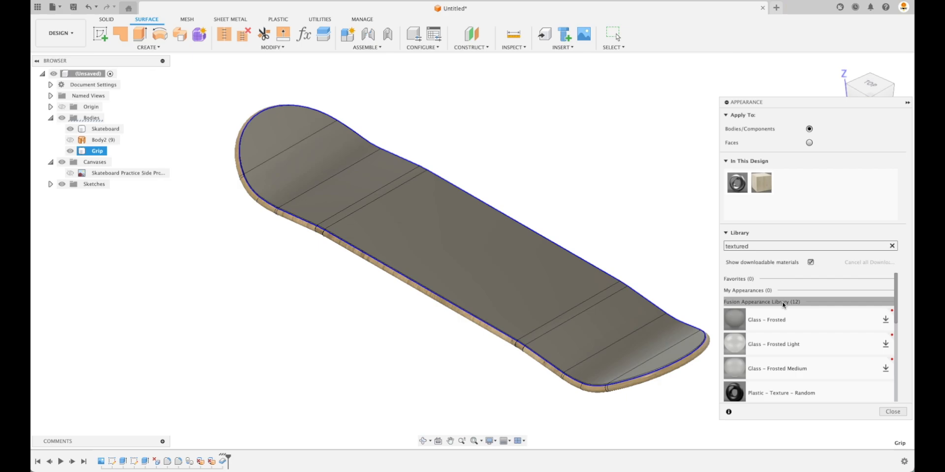
scroll(786, 315, down, 3)
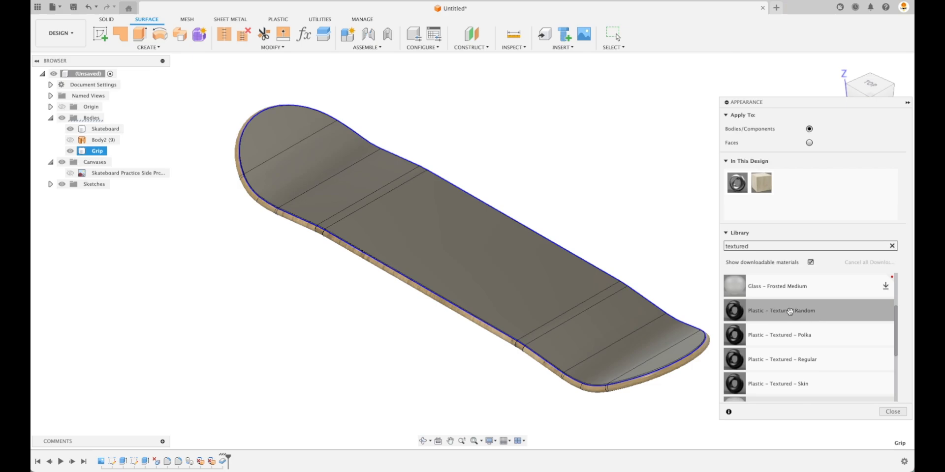
drag(790, 311, 596, 327)
drag(787, 313, 95, 153)
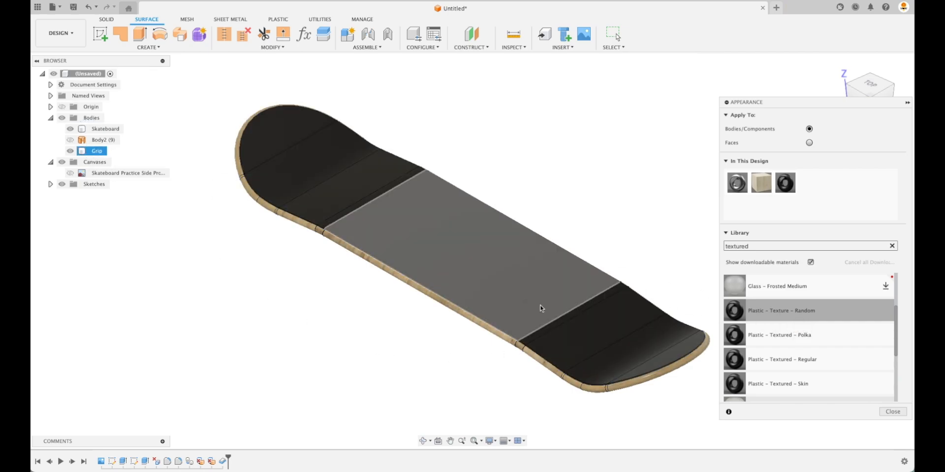
click(892, 413)
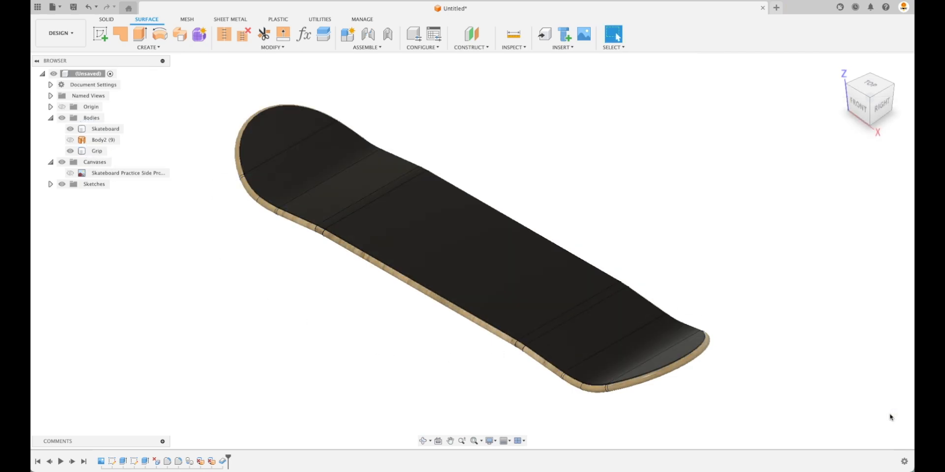
- Inspect the deck's underside, restore the home view, and switch to the Render workspace
shift+middle_drag(767, 320, 827, 379)
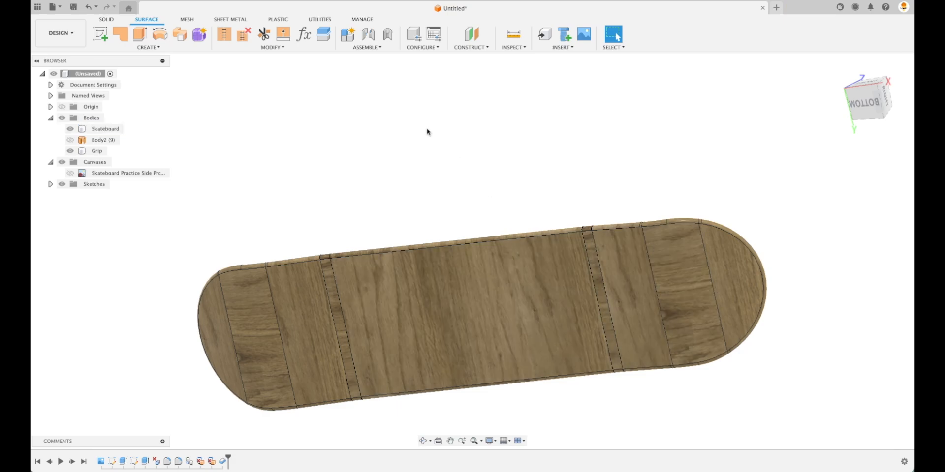
shift+scroll(428, 131, up, 10)
click(839, 66)
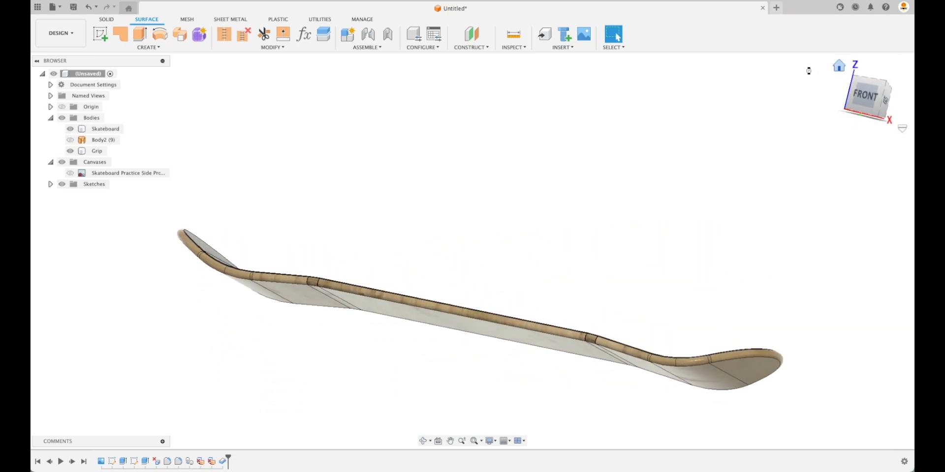
click(74, 34)
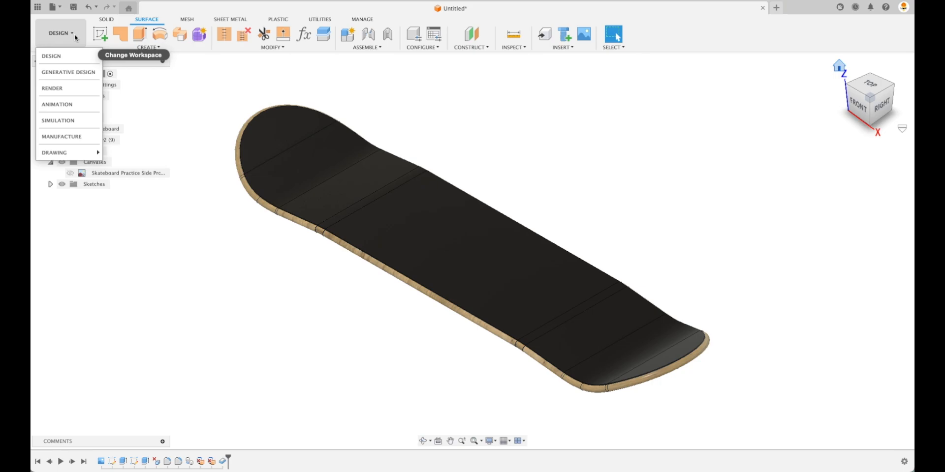
click(69, 89)
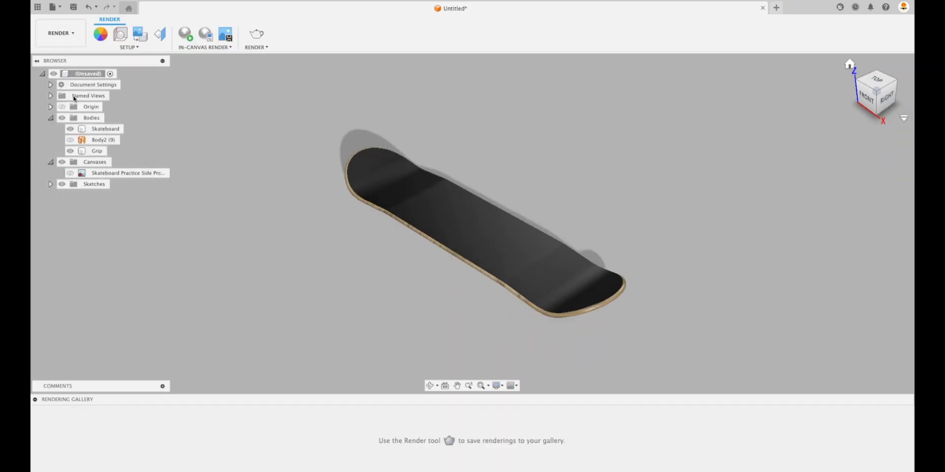
- Set the texture map projection of the Skateboard body to Box
shift+scroll(728, 175, down, 10)
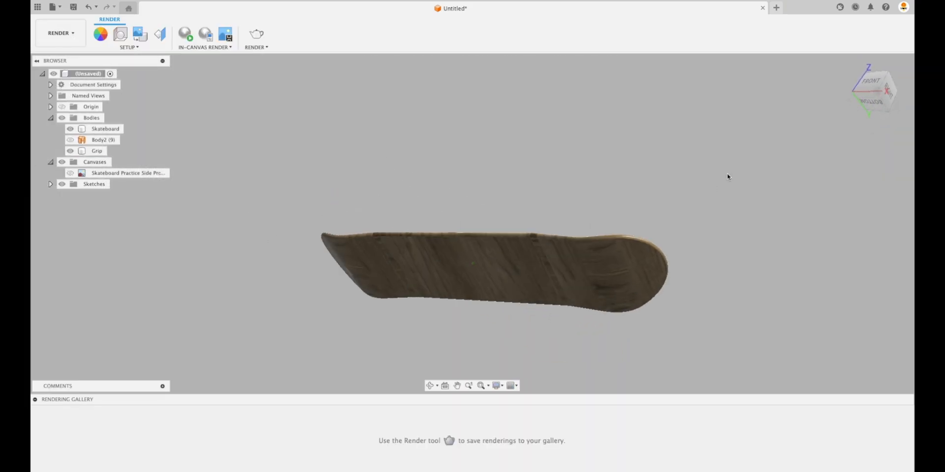
shift+scroll(745, 174, up, 8)
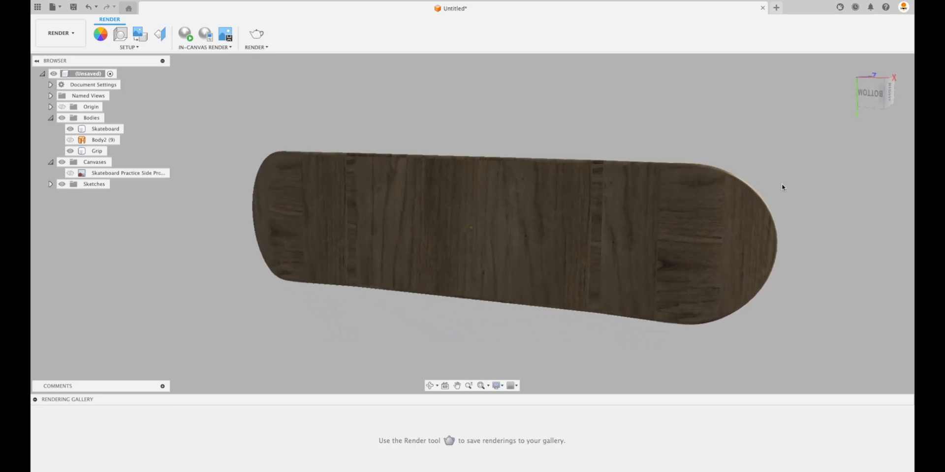
click(164, 39)
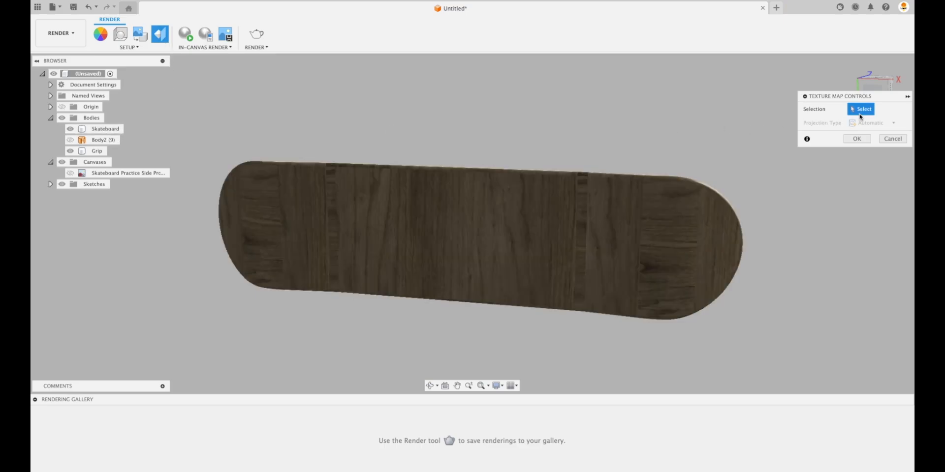
click(101, 129)
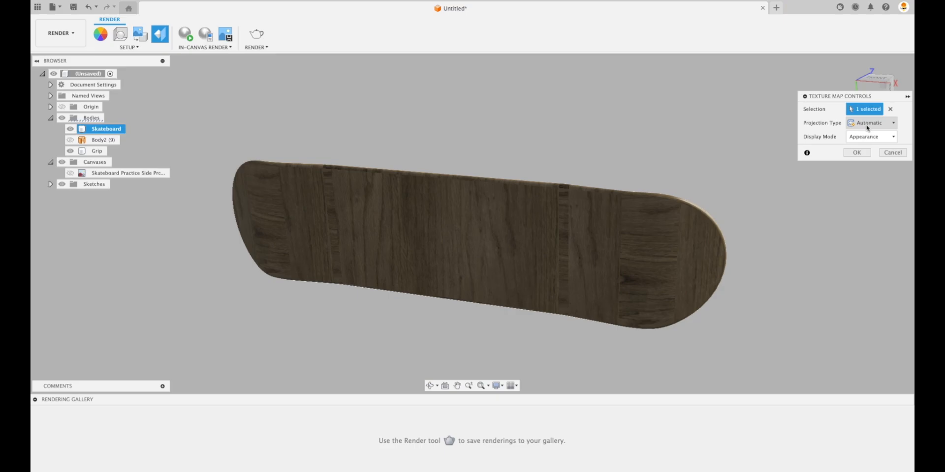
click(868, 125)
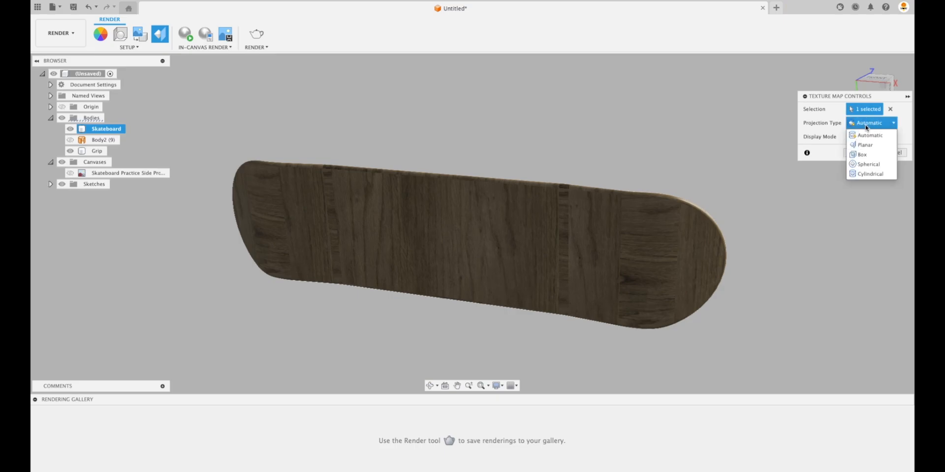
click(862, 154)
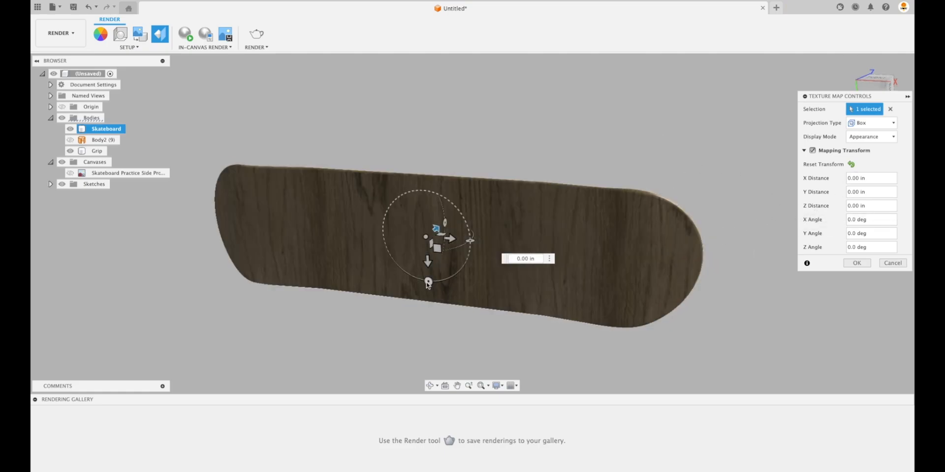
- Rotate the Skateboard body's wood texture mapping to a Z angle of 90 degrees
drag(428, 283, 392, 258)
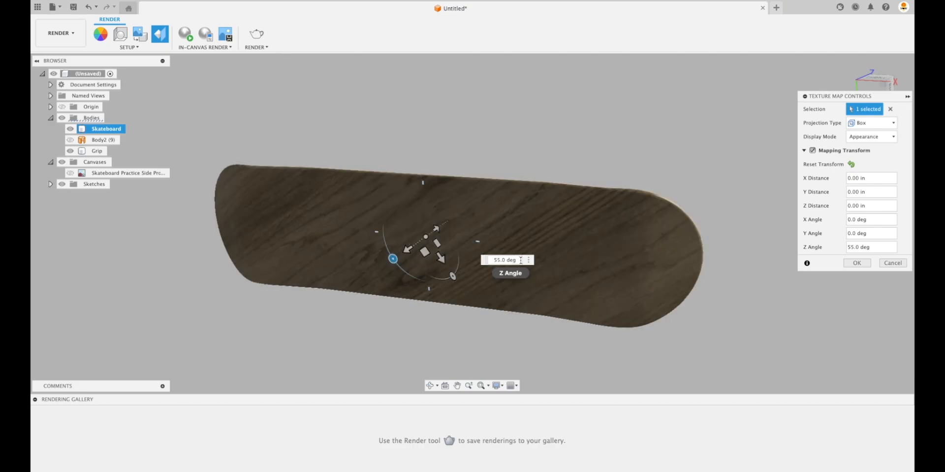
text(90)
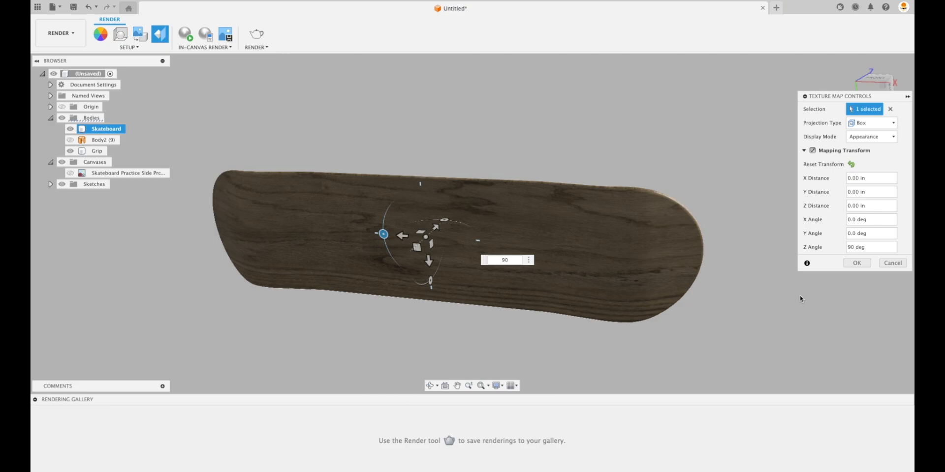
click(861, 263)
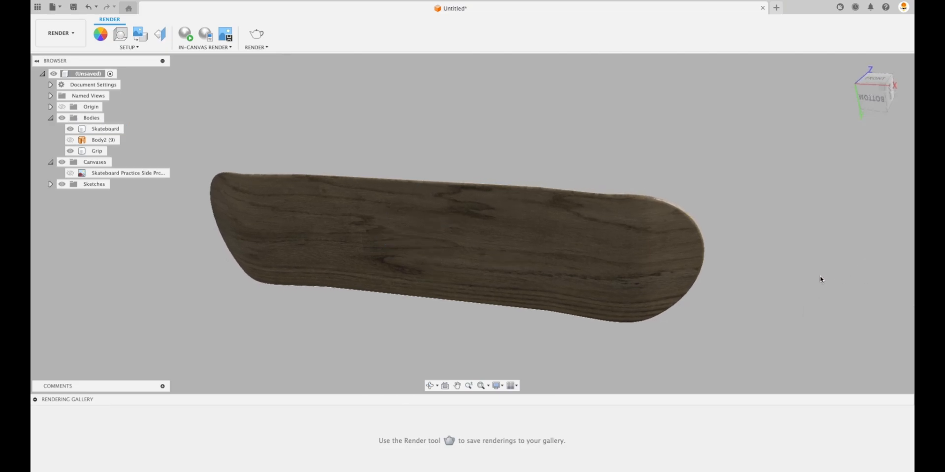
- Edit the Plastic - Texture - Random appearance to a scale of 76 and a reflectance of 0.015, and restore the home view
shift+scroll(824, 239, up, 10)
shift+middle_drag(825, 239, 553, 167)
scroll(553, 167, down, 3)
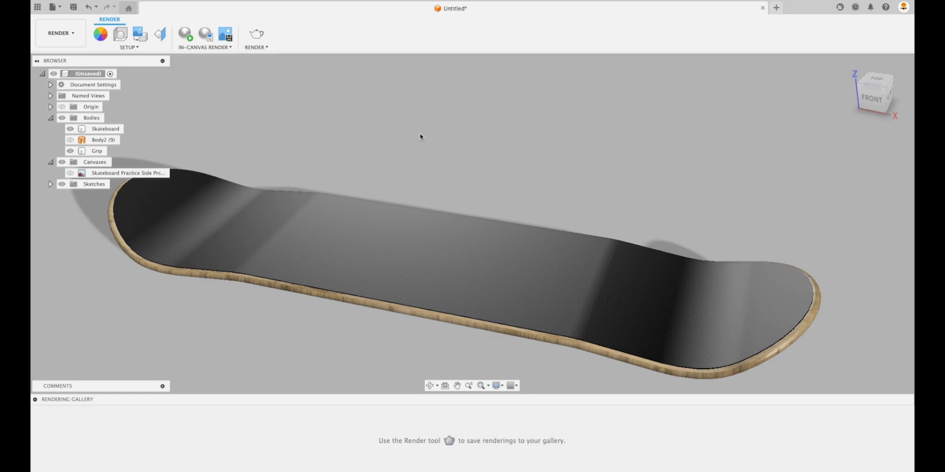
key(a)
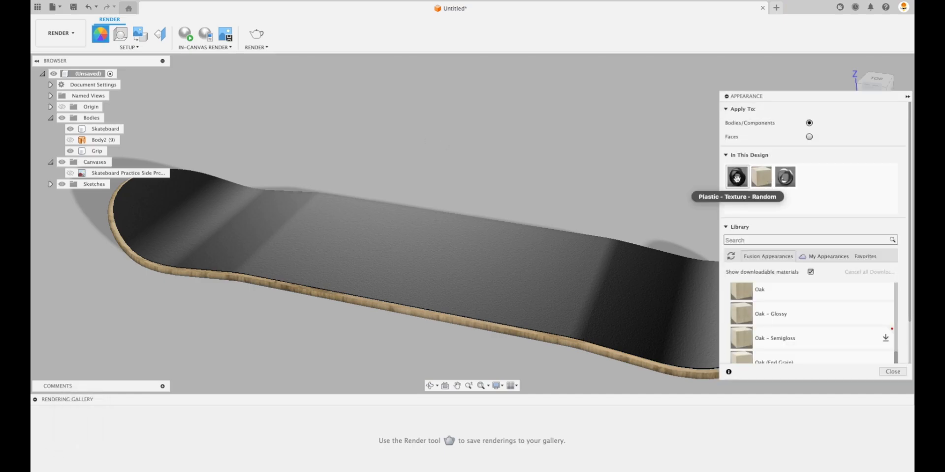
right_click(737, 178)
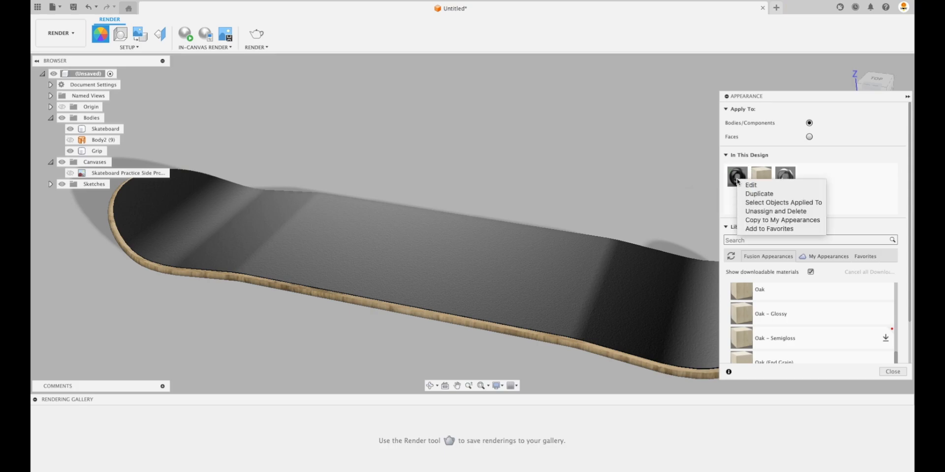
click(749, 186)
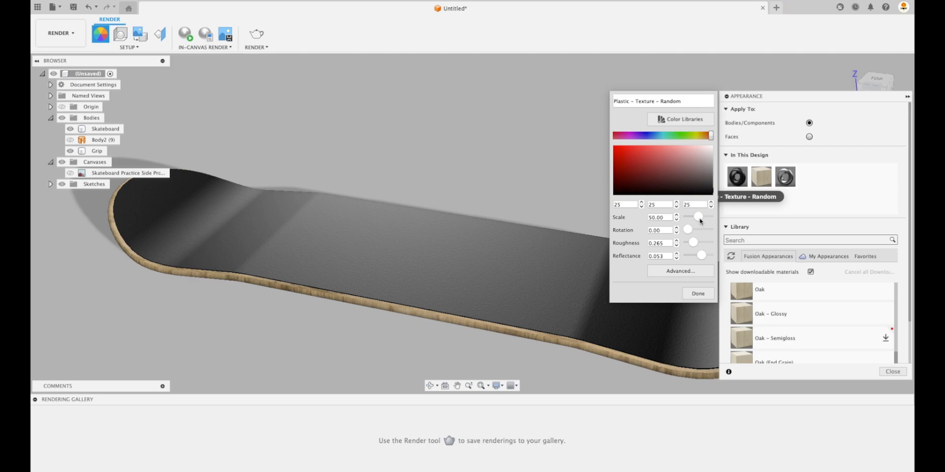
drag(700, 221, 704, 222)
drag(701, 256, 692, 257)
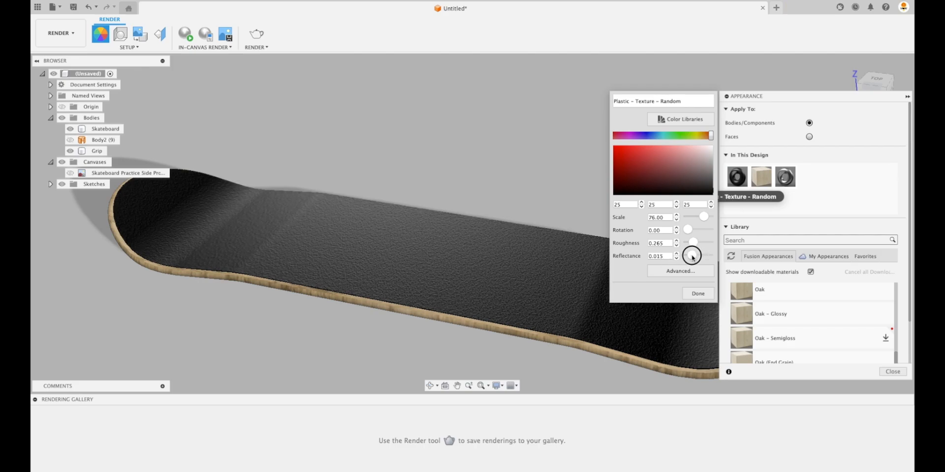
click(699, 294)
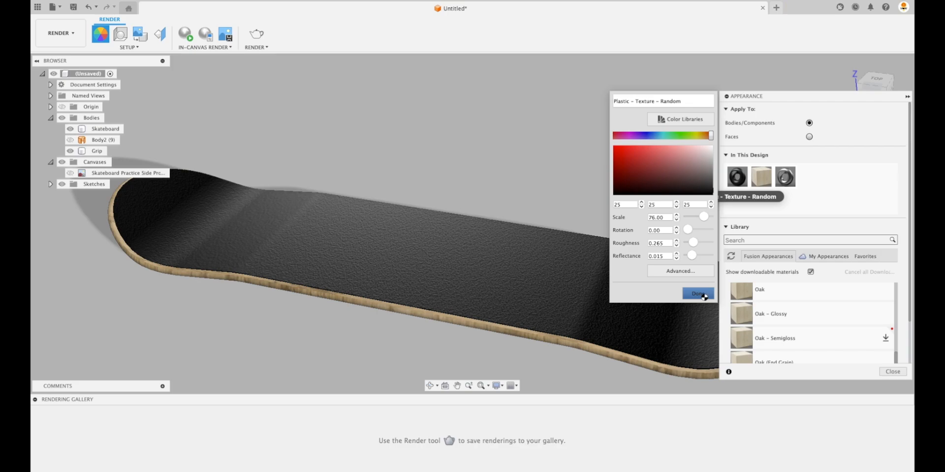
click(892, 372)
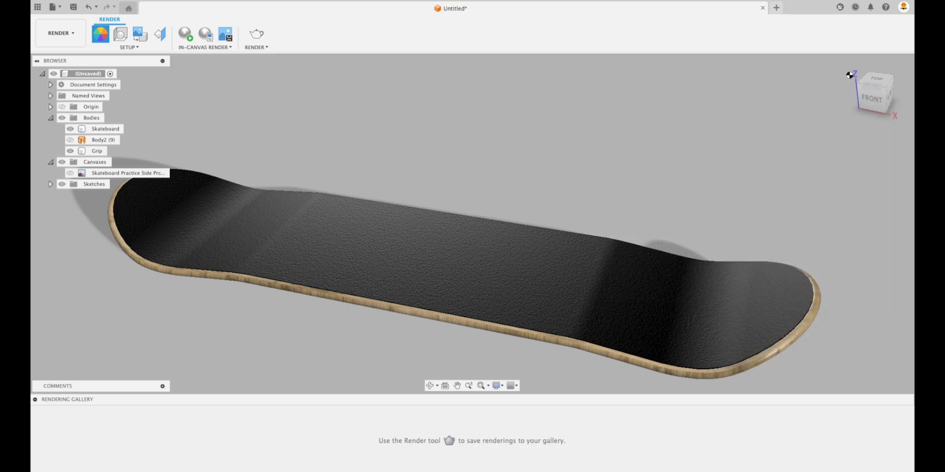
click(849, 64)
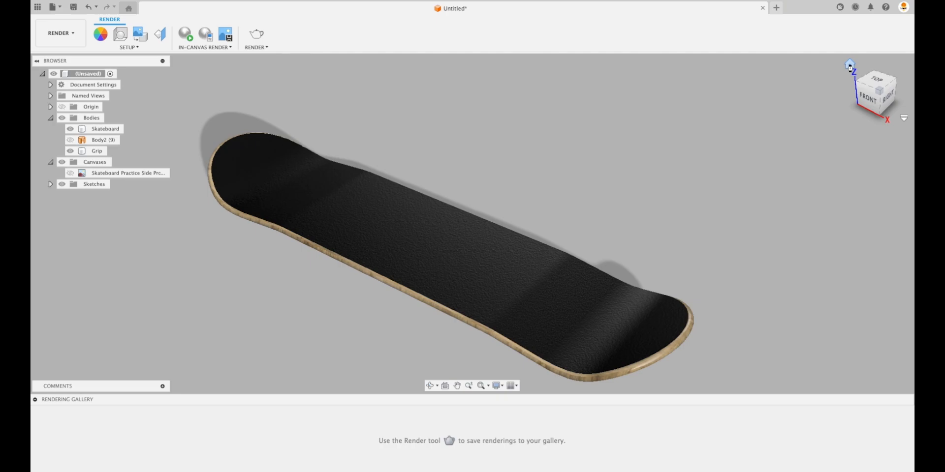